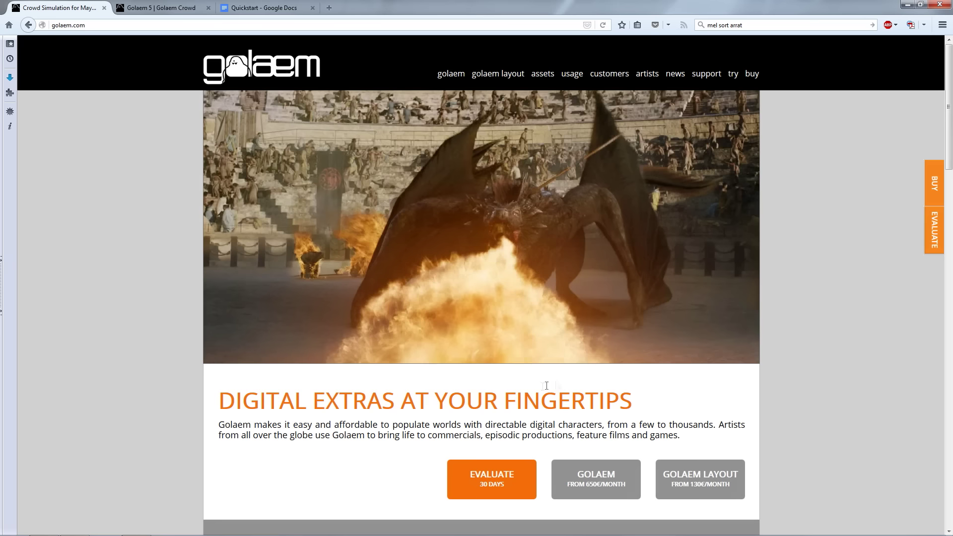
Look over the request form on the Golaem 30-days free trial page and expand the Installation Guide in the Golaem 5 documentation
{"action": "left_click", "coordinate": [731, 77]}
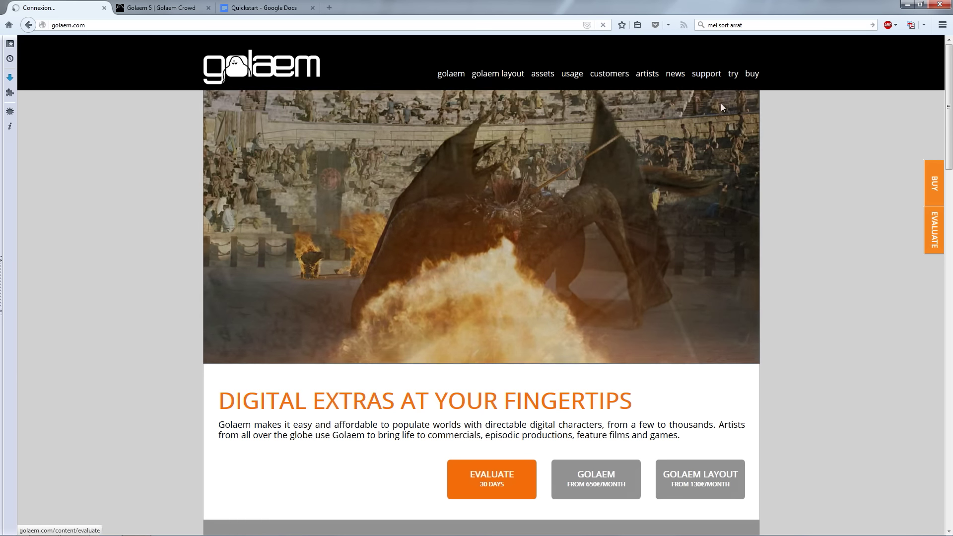
{"action": "scroll", "coordinate": [478, 274], "scroll_direction": "down", "scroll_amount": 5}
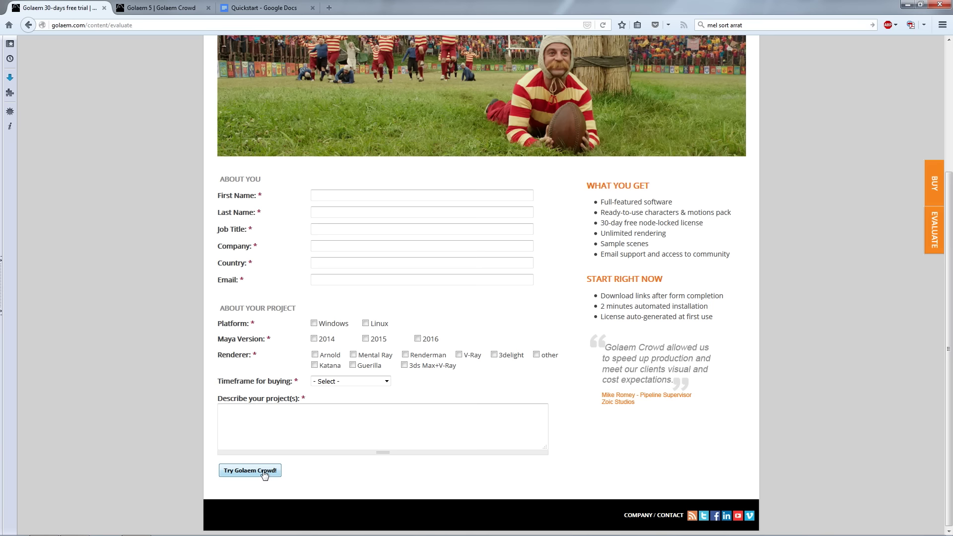
{"action": "scroll", "coordinate": [490, 362], "scroll_direction": "up", "scroll_amount": 5}
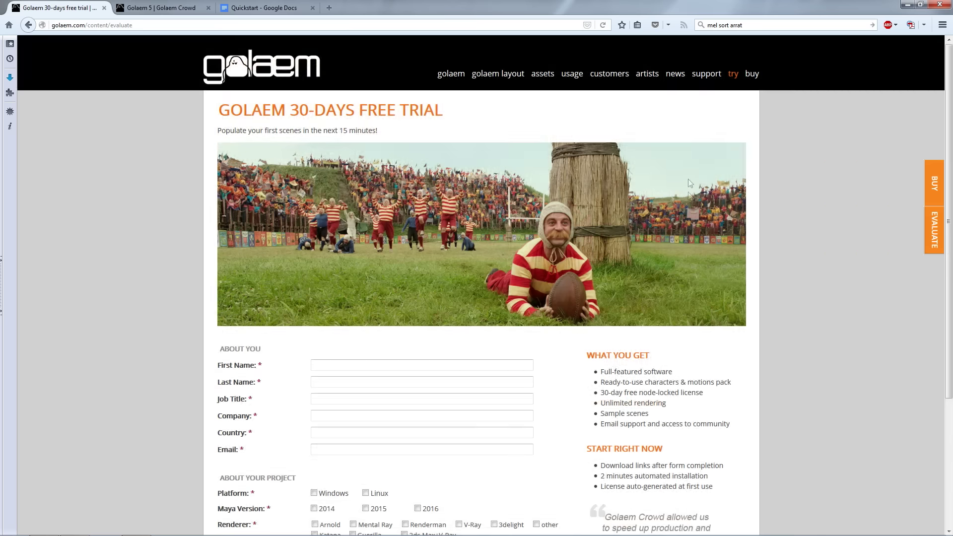
{"action": "left_click", "coordinate": [190, 11]}
{"action": "left_click", "coordinate": [75, 220]}
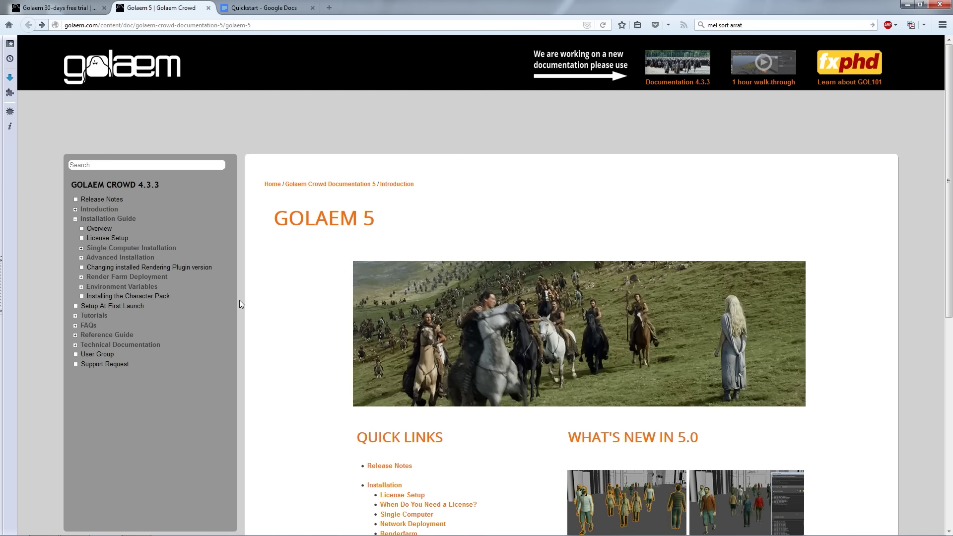
Switch to Maya and load the glmCrowd.mll plug-in without enabling auto load
{"action": "mouse_move", "coordinate": [196, 530]}
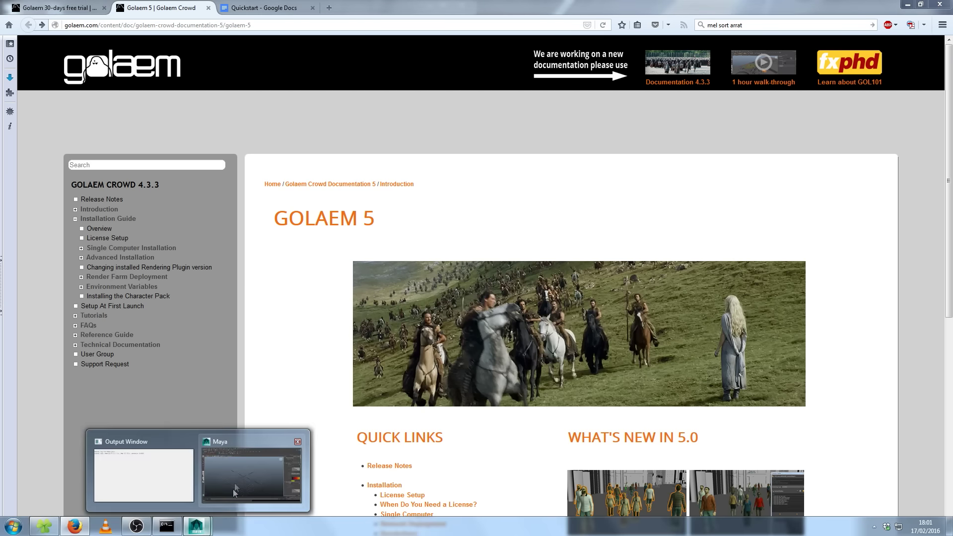
{"action": "left_click", "coordinate": [234, 489]}
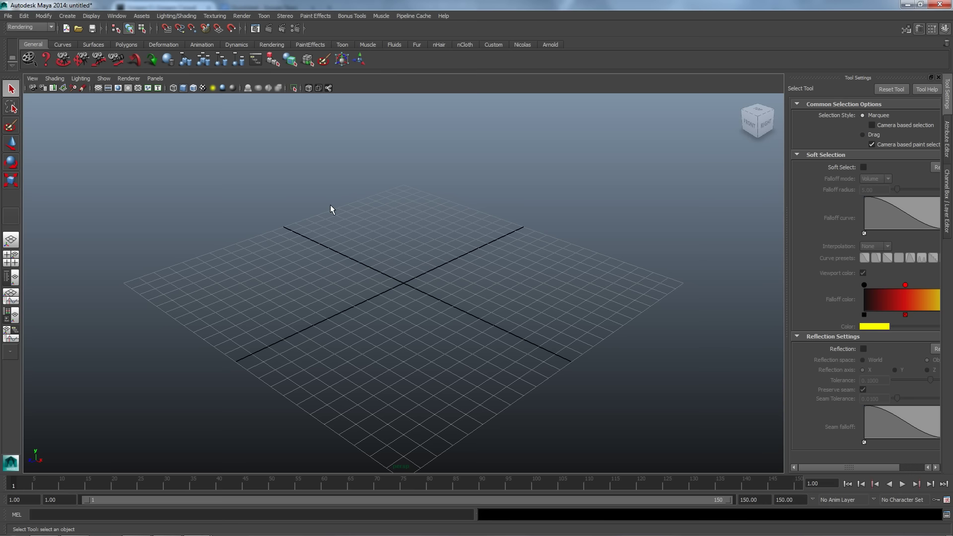
{"action": "left_click", "coordinate": [116, 16]}
{"action": "mouse_move", "coordinate": [159, 68]}
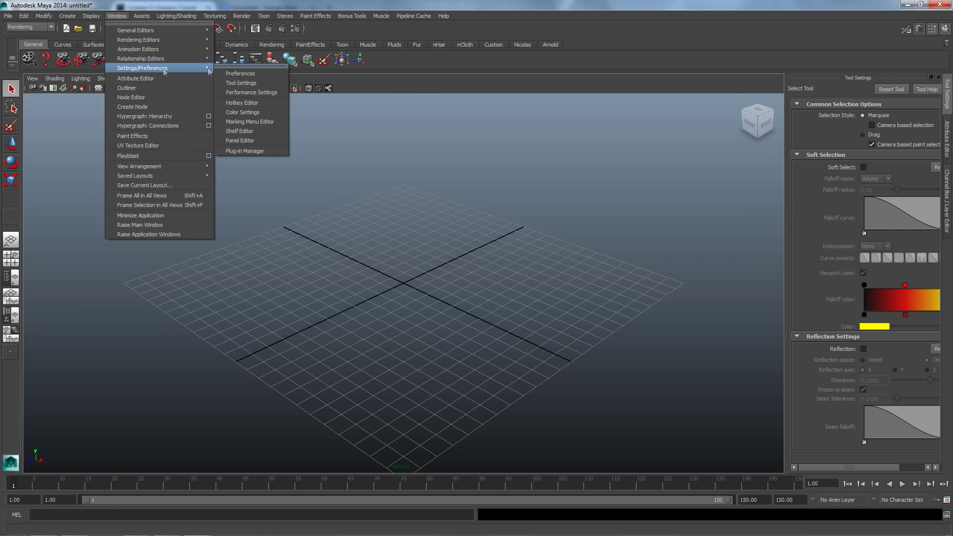
{"action": "left_click", "coordinate": [248, 150]}
{"action": "left_click_drag", "start_coordinate": [537, 222], "coordinate": [539, 300]}
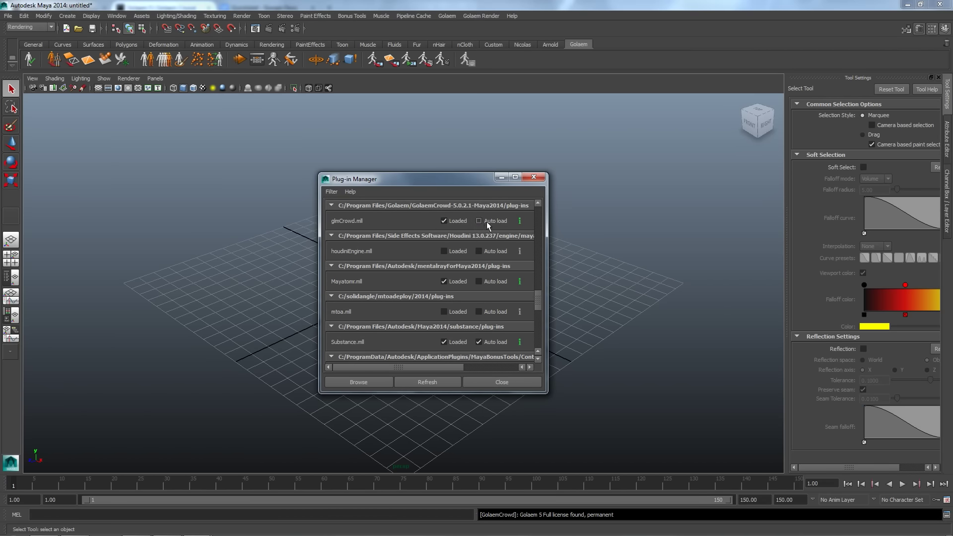
{"action": "left_click", "coordinate": [534, 177]}
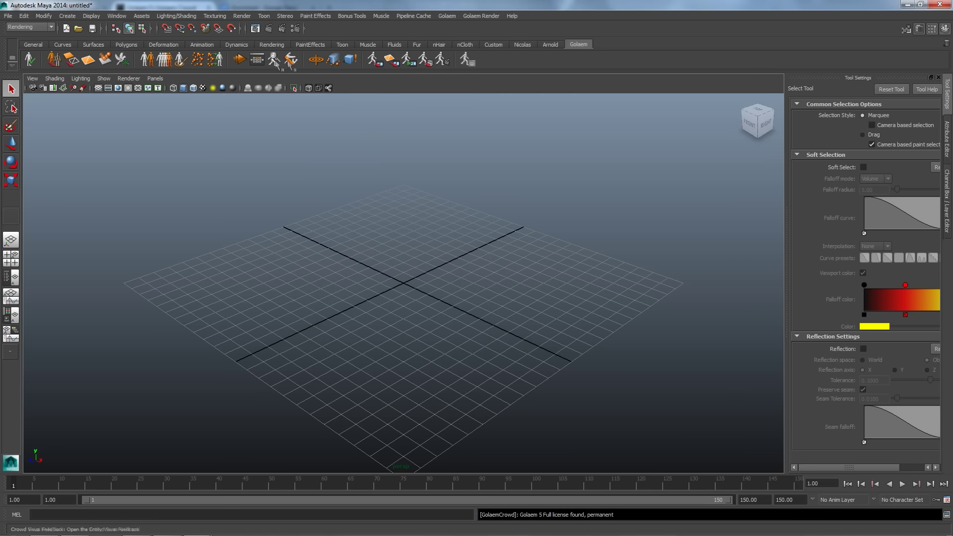
{"action": "left_click", "coordinate": [448, 16]}
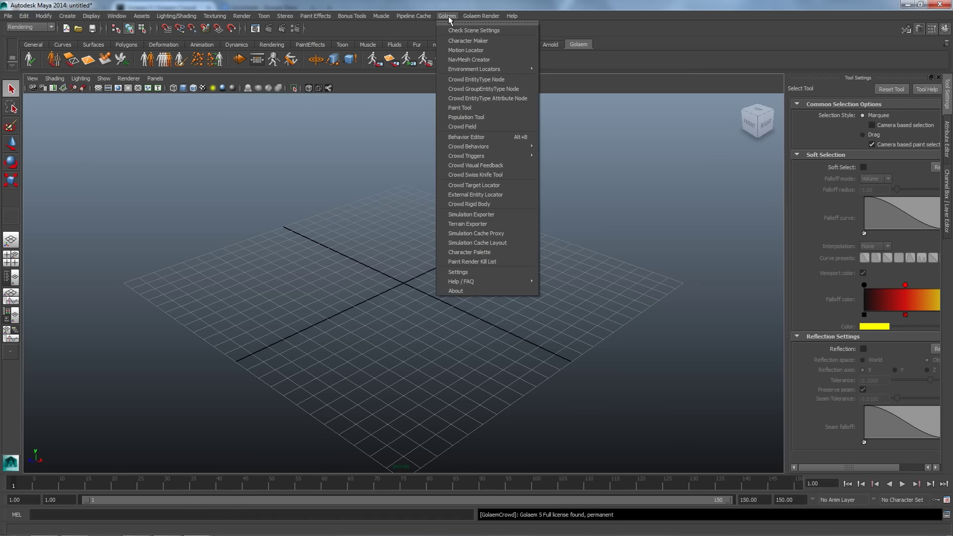
{"action": "mouse_move", "coordinate": [493, 19]}
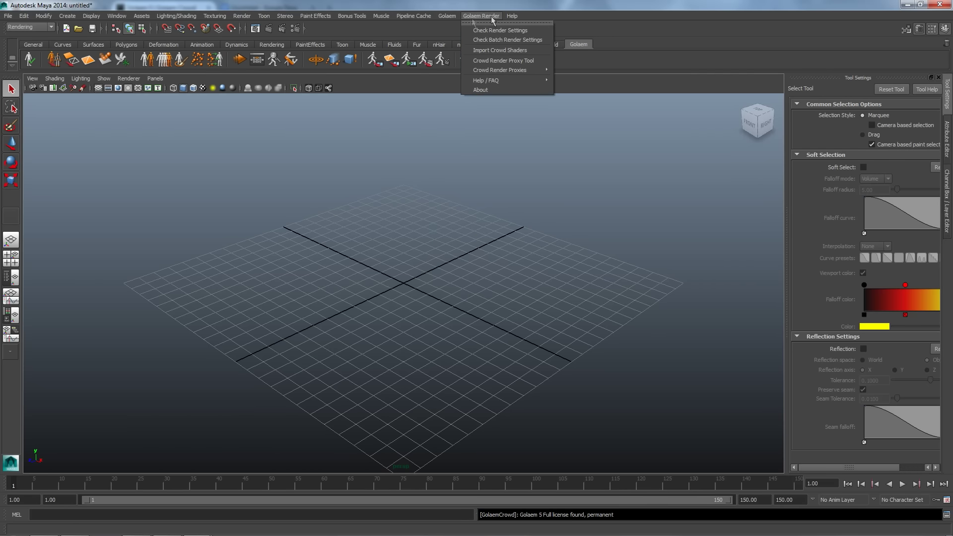
{"action": "left_click", "coordinate": [402, 276]}
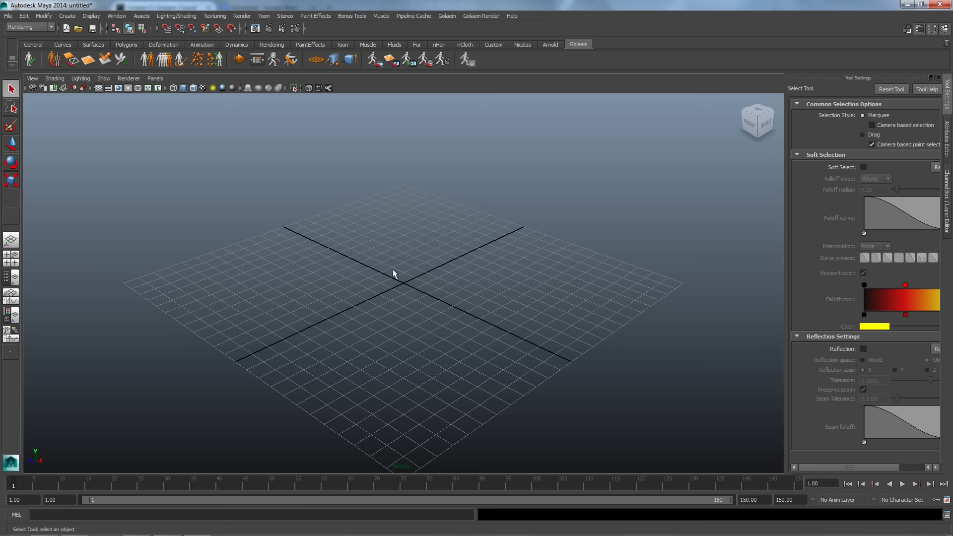
Run Golaem's scene settings check and review the playback speed, linear units, locators, plugin shapes and polygons settings
{"action": "left_click", "coordinate": [35, 61]}
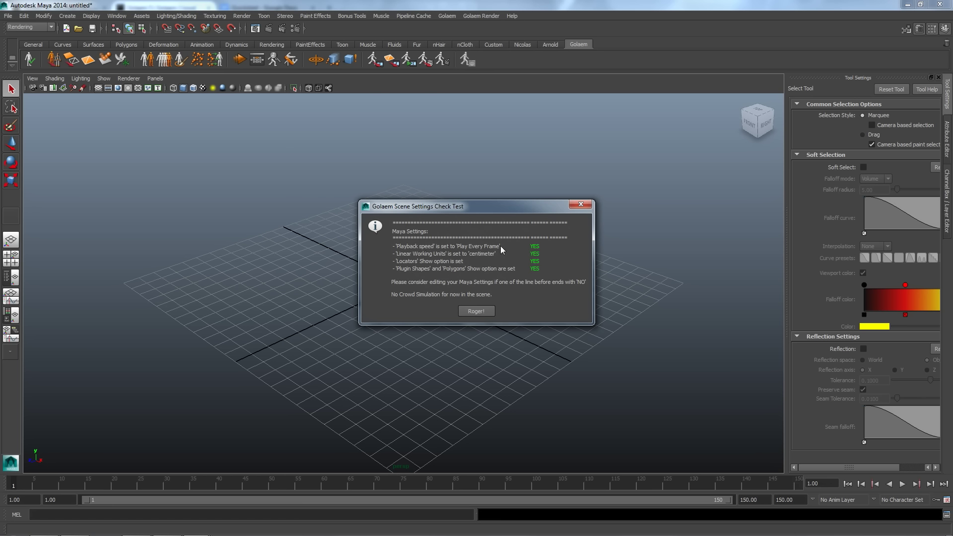
{"action": "left_click_drag", "start_coordinate": [397, 255], "coordinate": [494, 255]}
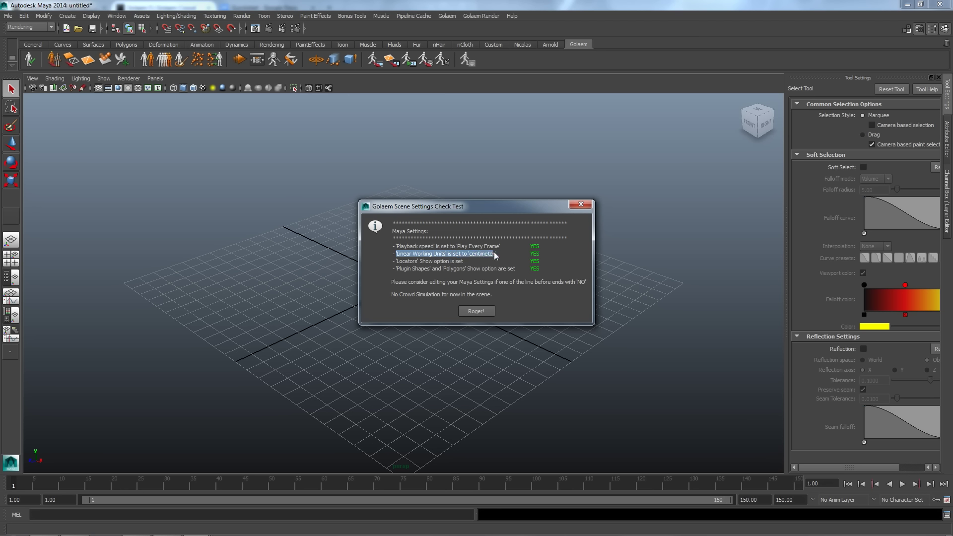
{"action": "double_click", "coordinate": [406, 262]}
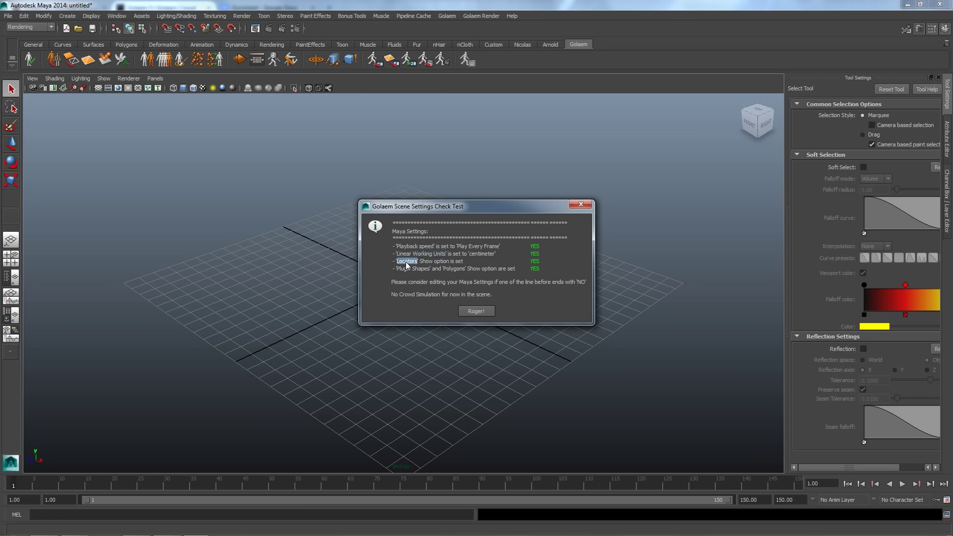
{"action": "double_click", "coordinate": [407, 268]}
{"action": "double_click", "coordinate": [452, 269]}
{"action": "left_click", "coordinate": [479, 310]}
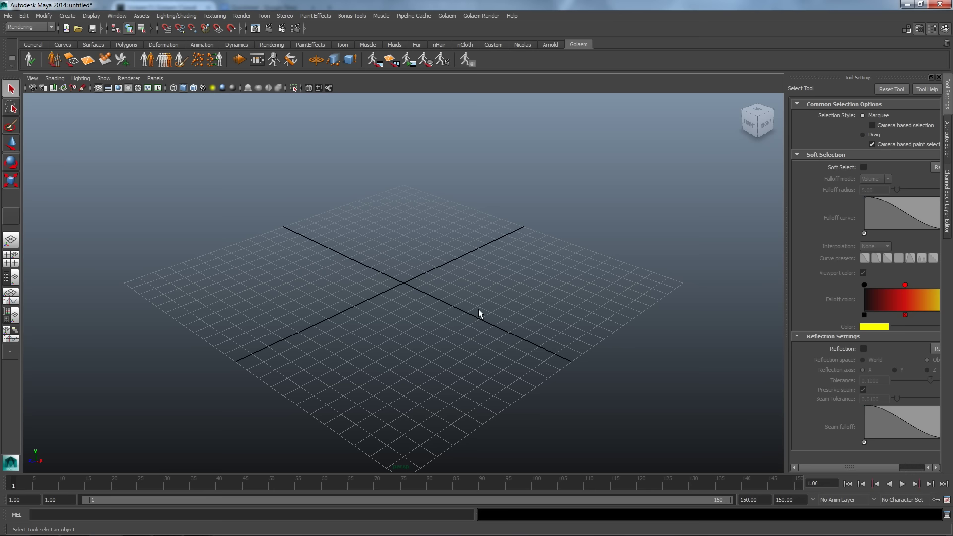
Create a crowd entity type node, select it in the Outliner and show its attributes
{"action": "left_click", "coordinate": [144, 62]}
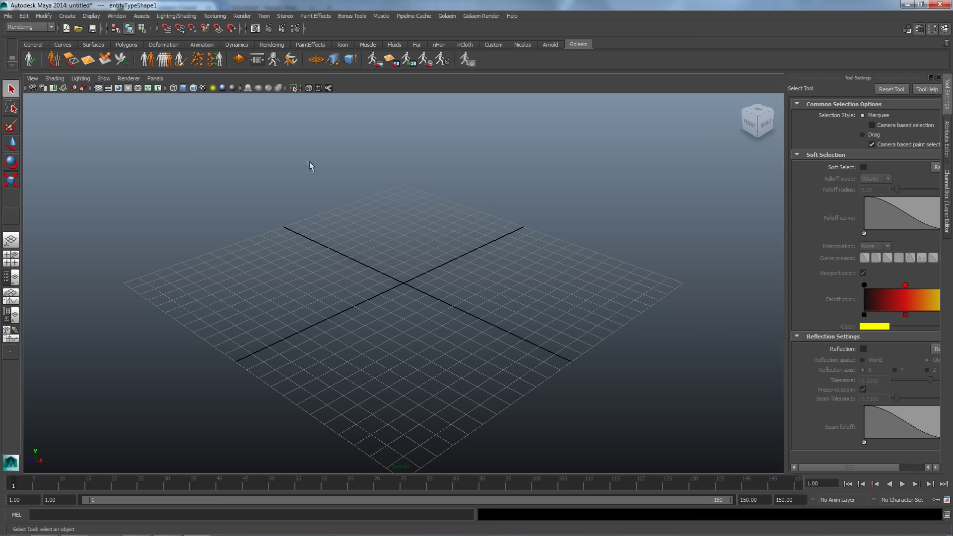
{"action": "key", "text": "alt+o"}
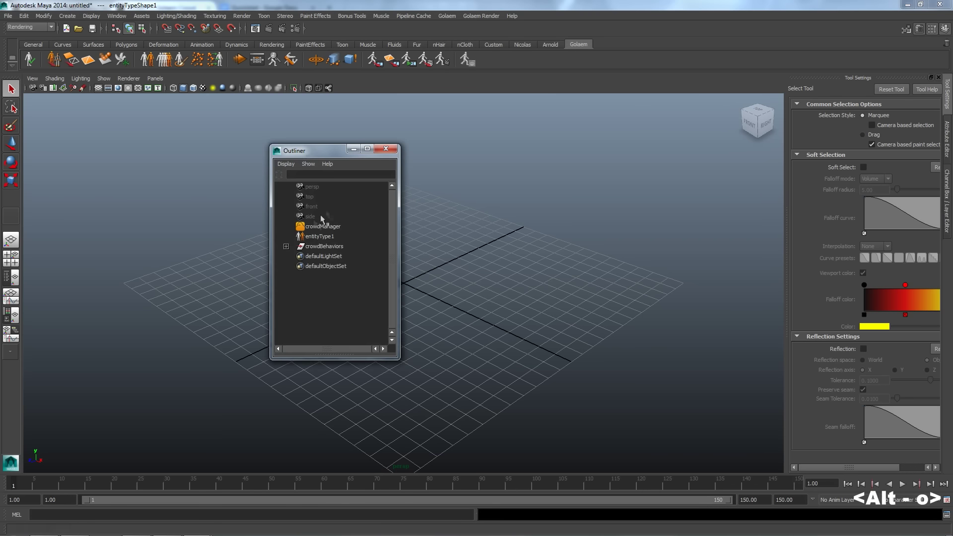
{"action": "left_click", "coordinate": [314, 237]}
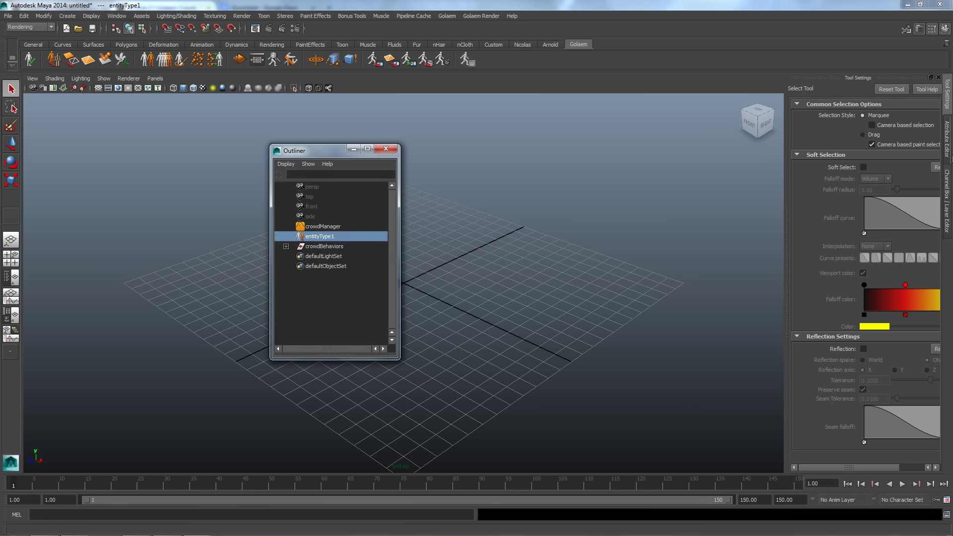
{"action": "left_click", "coordinate": [948, 145]}
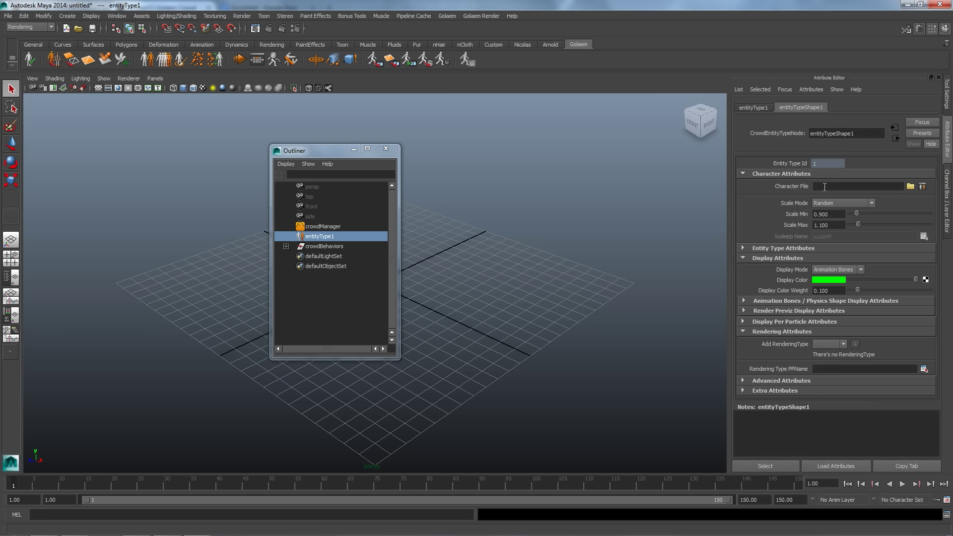
Assign crowdMan_light.gcha from the GolaemCharacterPack-5.0.2 characters folder as the entity type's character file, and close the Outliner
{"action": "left_click", "coordinate": [824, 187]}
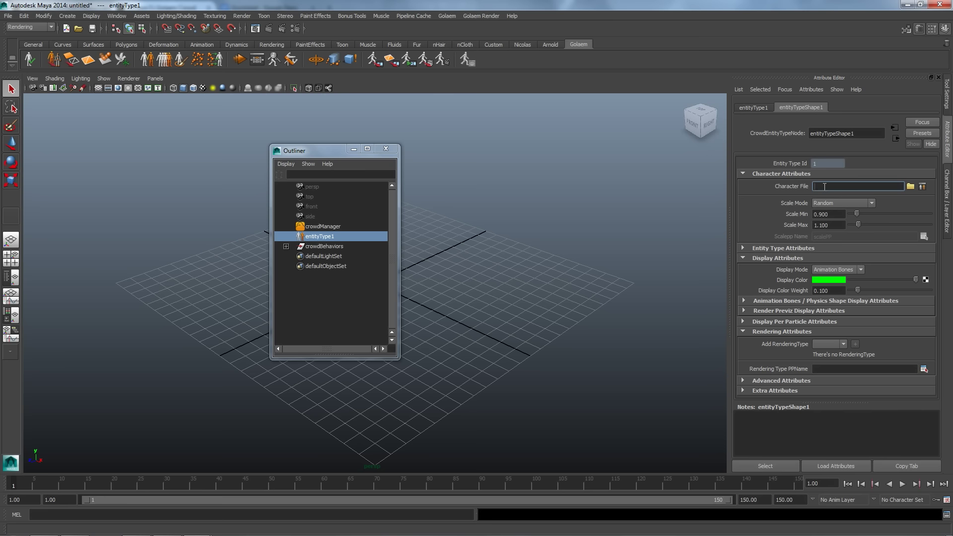
{"action": "left_click", "coordinate": [835, 247]}
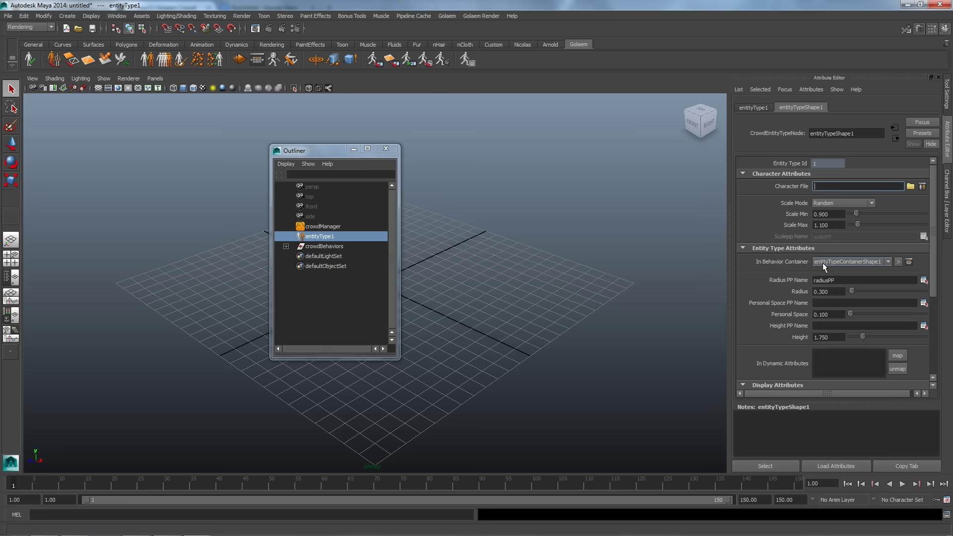
{"action": "left_click", "coordinate": [817, 248]}
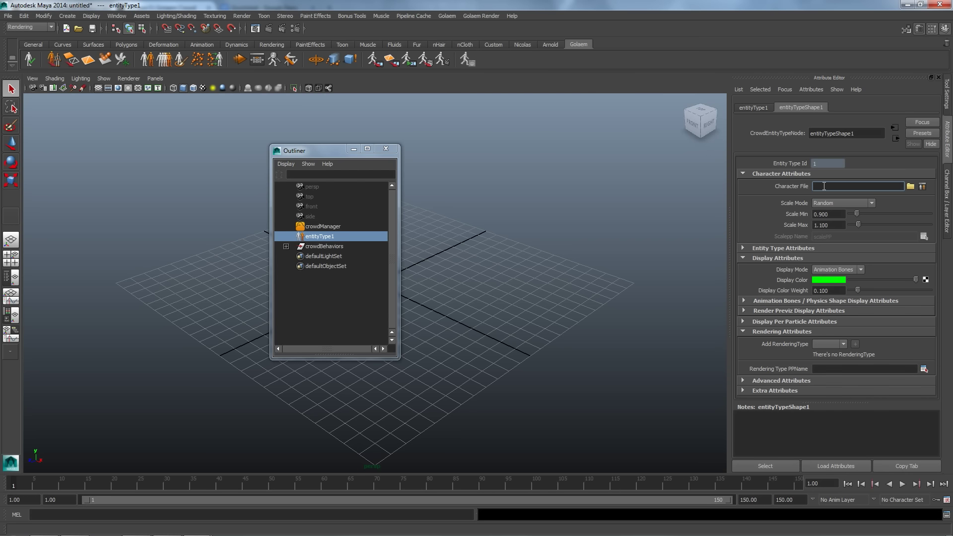
{"action": "left_click", "coordinate": [909, 186]}
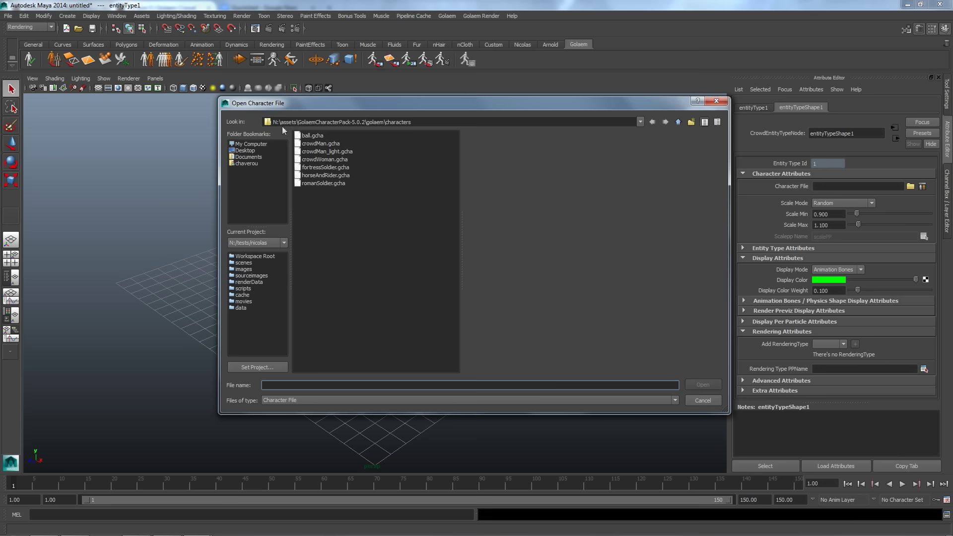
{"action": "left_click_drag", "start_coordinate": [275, 122], "coordinate": [414, 122]}
{"action": "left_click", "coordinate": [362, 228]}
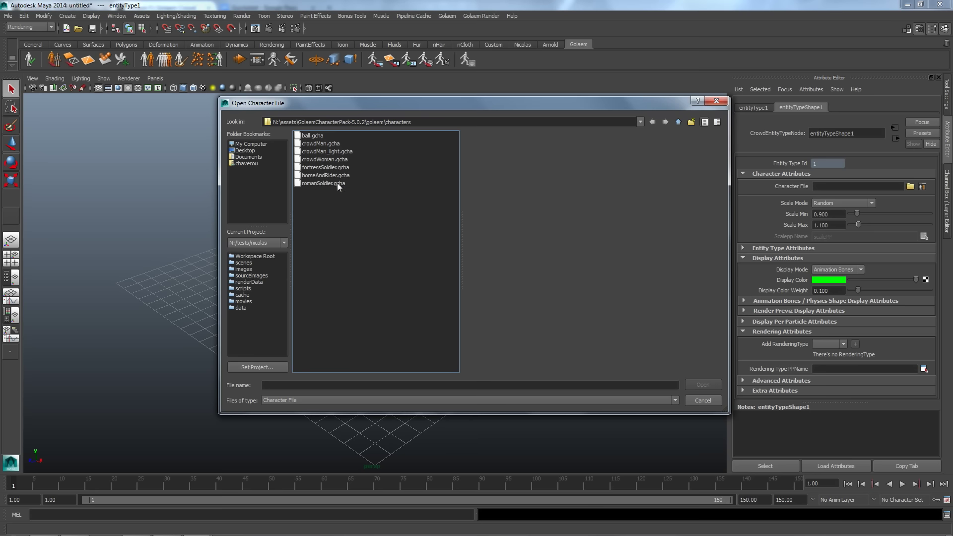
{"action": "double_click", "coordinate": [318, 152]}
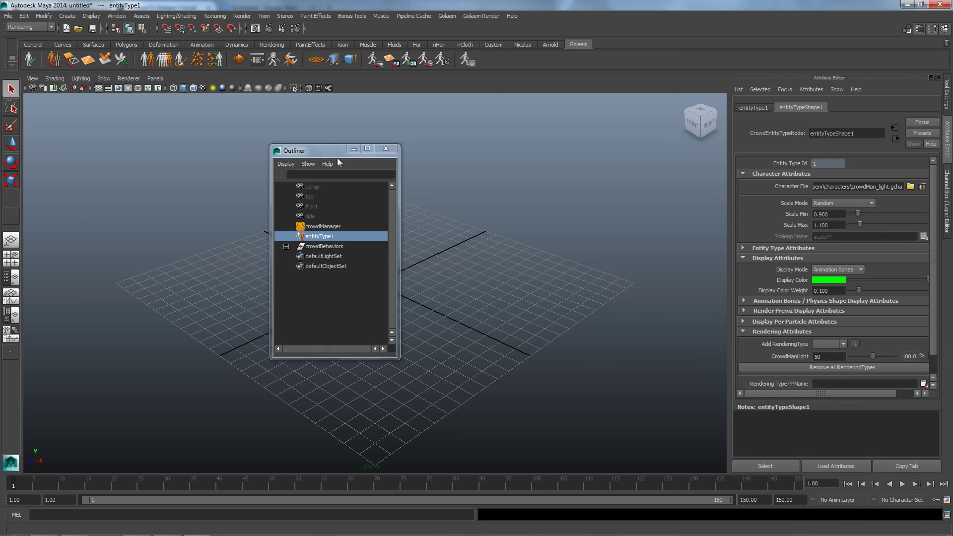
{"action": "left_click", "coordinate": [385, 148]}
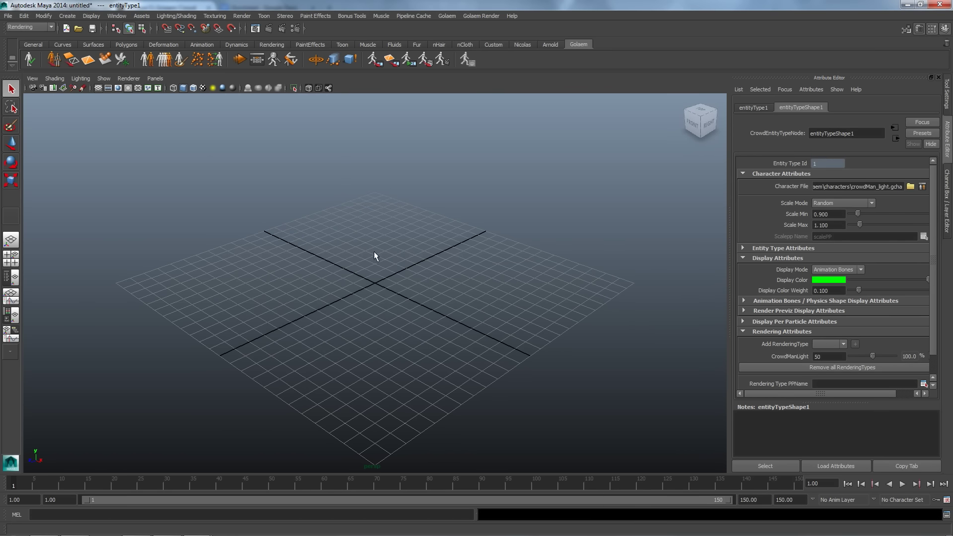
Add a terrain locator and place a row-and-column population tool locator at the grid's origin for the entity type
{"action": "left_click", "coordinate": [89, 59]}
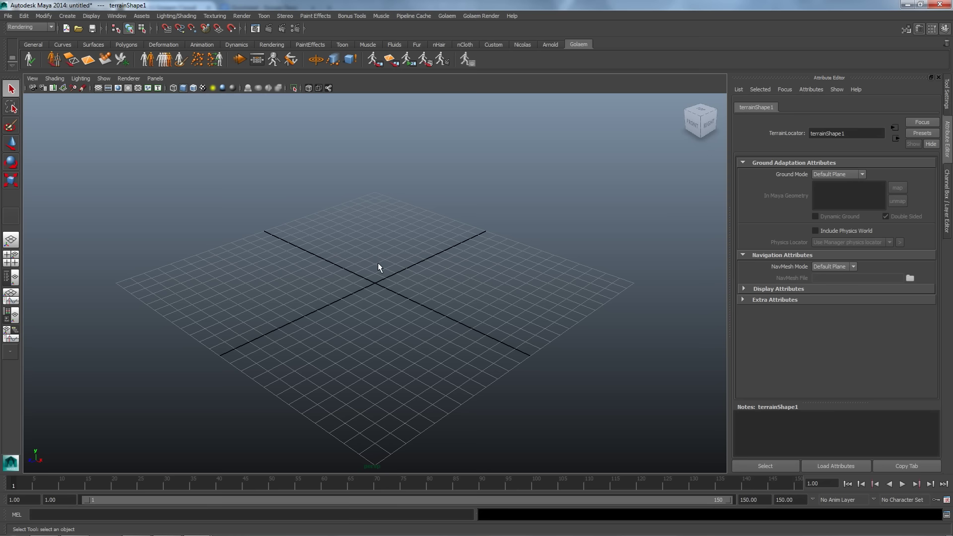
{"action": "left_click", "coordinate": [198, 61]}
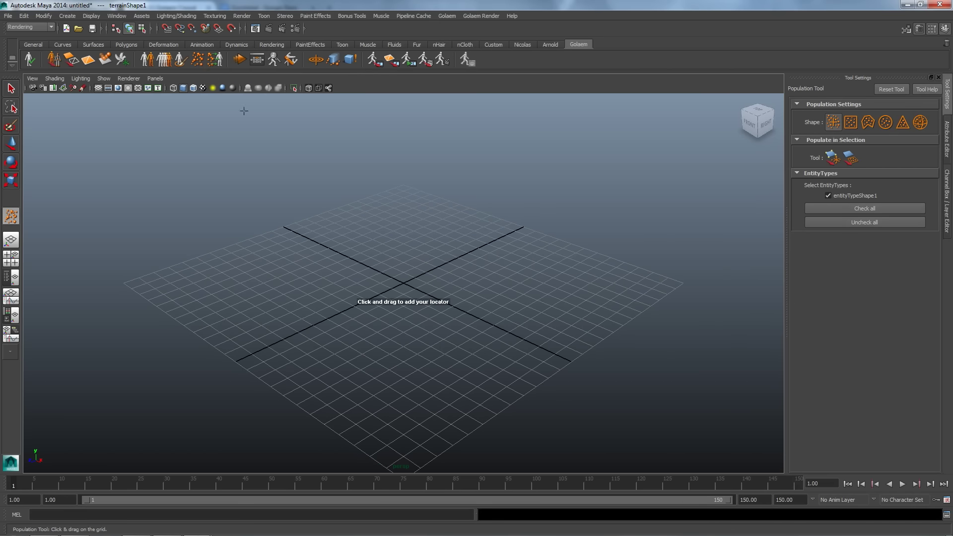
{"action": "left_click", "coordinate": [833, 123]}
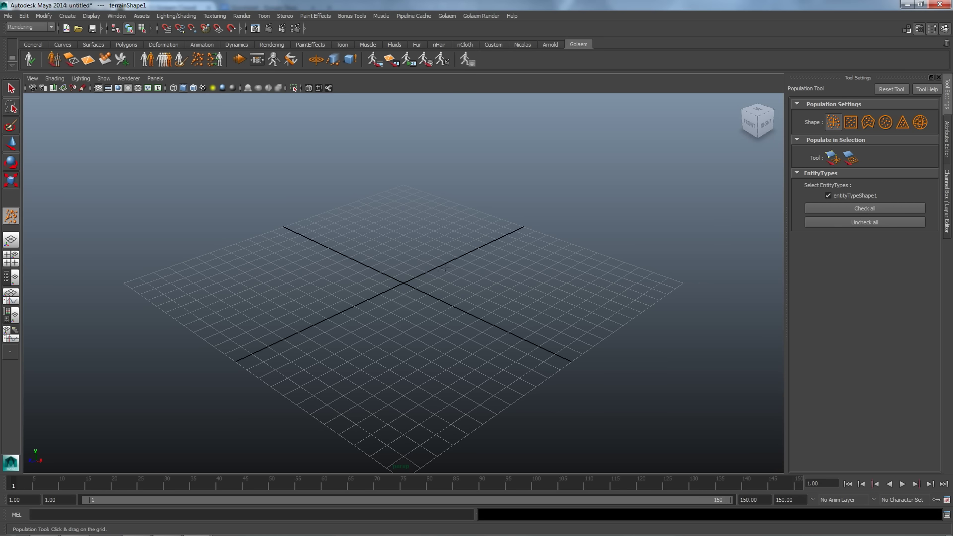
{"action": "left_click", "coordinate": [402, 287]}
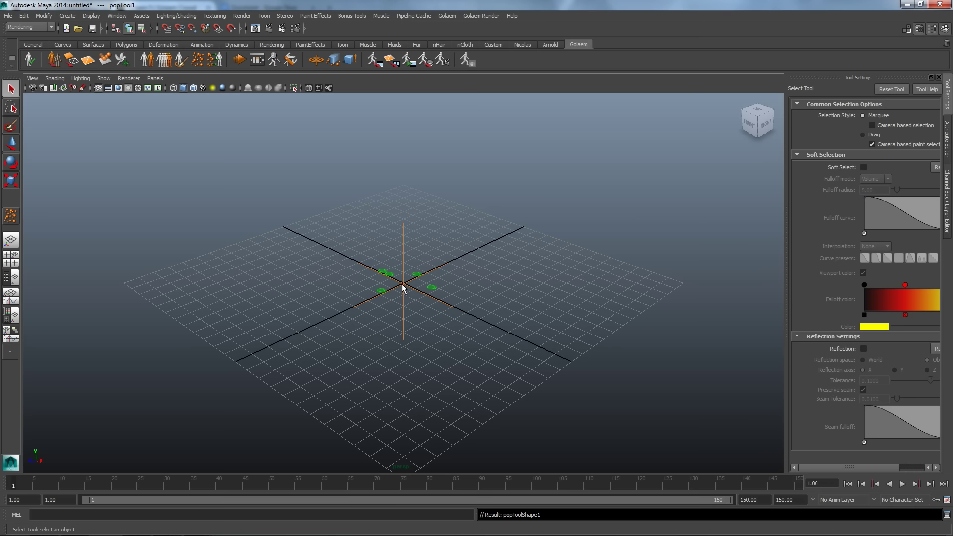
Set the population to 214 particles, 7 rows, distance 1.698, noise 1.761, orientation 22.642 and orientation noise 0.497, and create its particle system and crowd field
{"action": "left_click", "coordinate": [948, 139]}
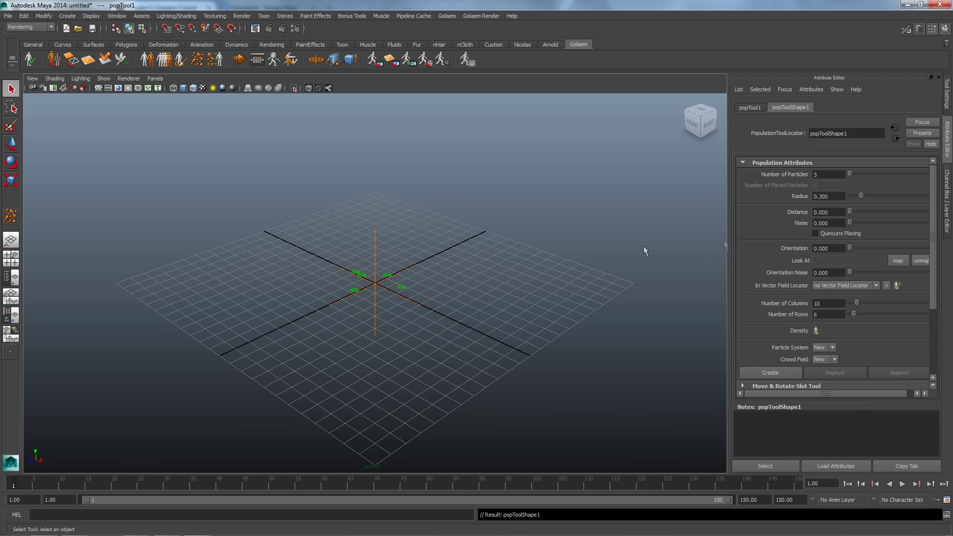
{"action": "left_click_drag", "start_coordinate": [850, 174], "coordinate": [867, 175]}
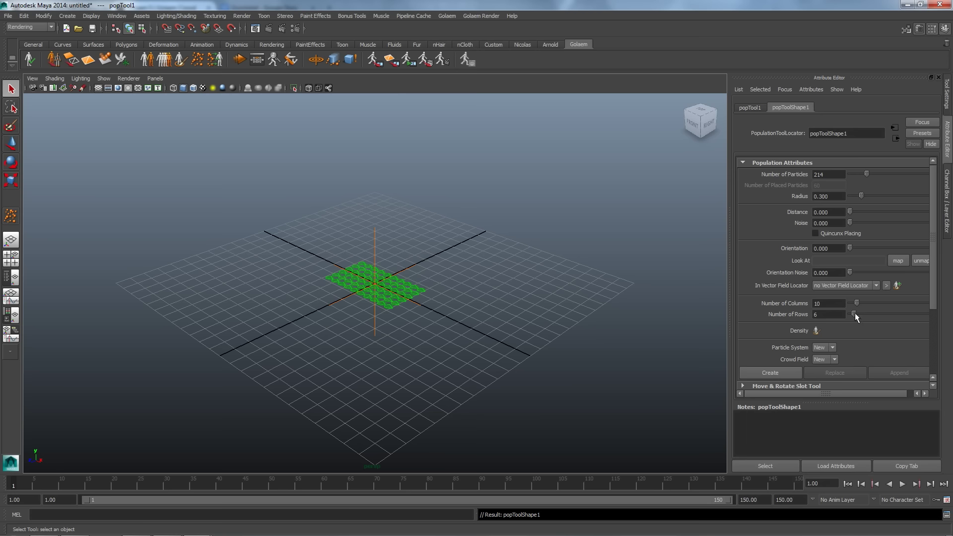
{"action": "mouse_move", "coordinate": [854, 312]}
{"action": "left_mouse_down"}
{"action": "mouse_move", "coordinate": [876, 309]}
{"action": "mouse_move", "coordinate": [854, 312]}
{"action": "left_mouse_up"}
{"action": "left_click_drag", "start_coordinate": [850, 212], "coordinate": [889, 273]}
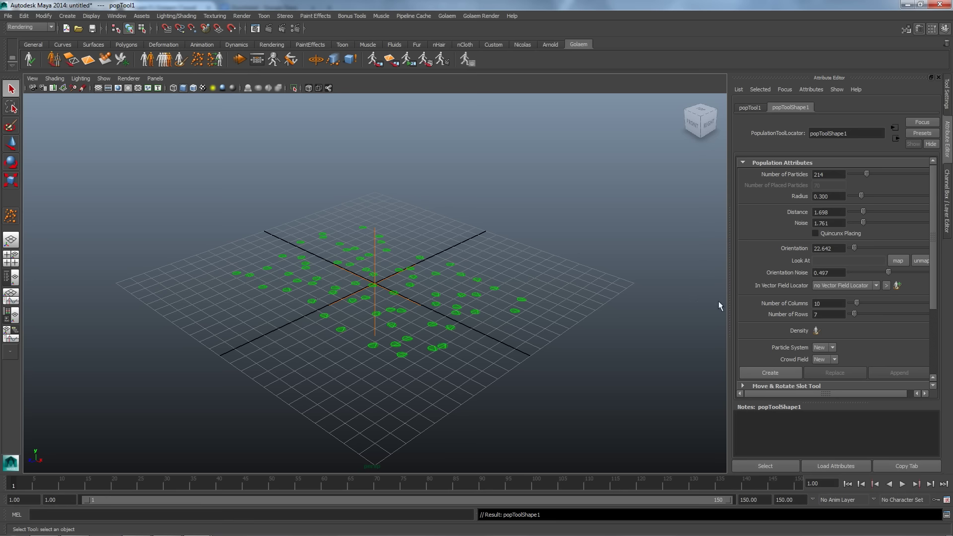
{"action": "left_click", "coordinate": [778, 378]}
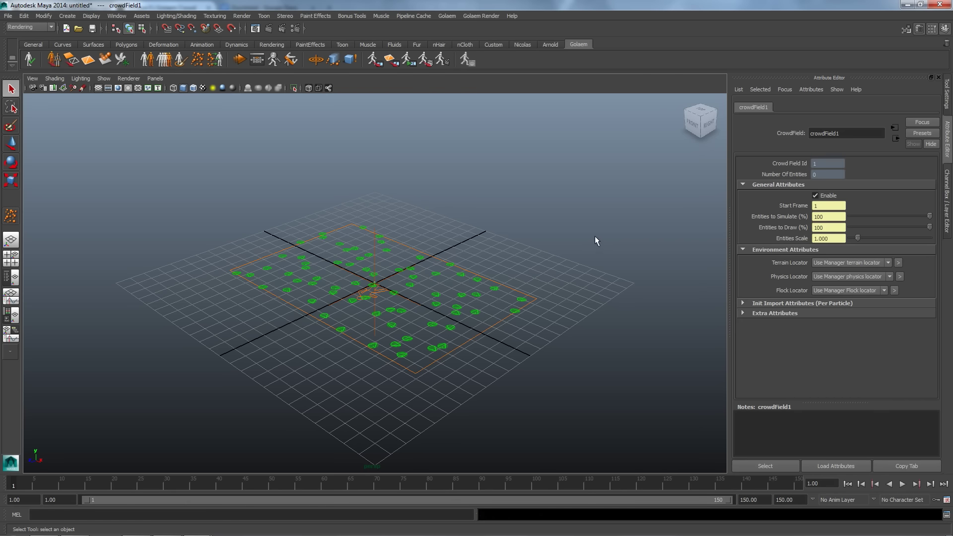
Open the Outliner and view the attributes of the particle system and the crowd field
{"action": "key", "text": "alt+o"}
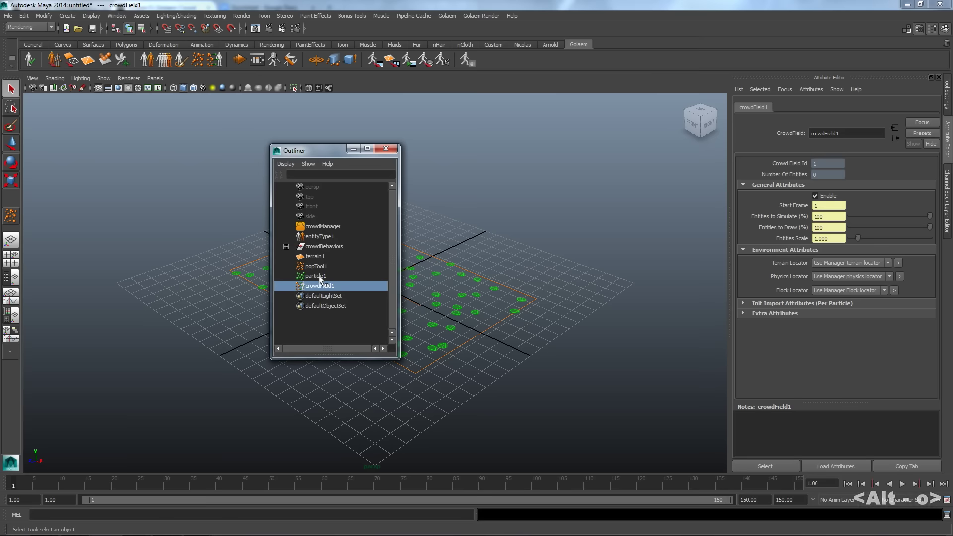
{"action": "left_click", "coordinate": [318, 277]}
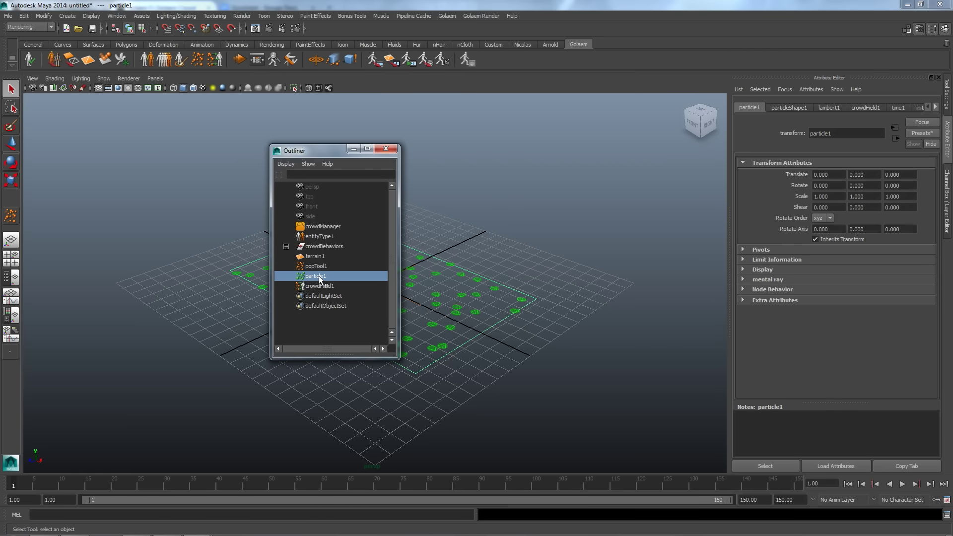
{"action": "left_click", "coordinate": [320, 286]}
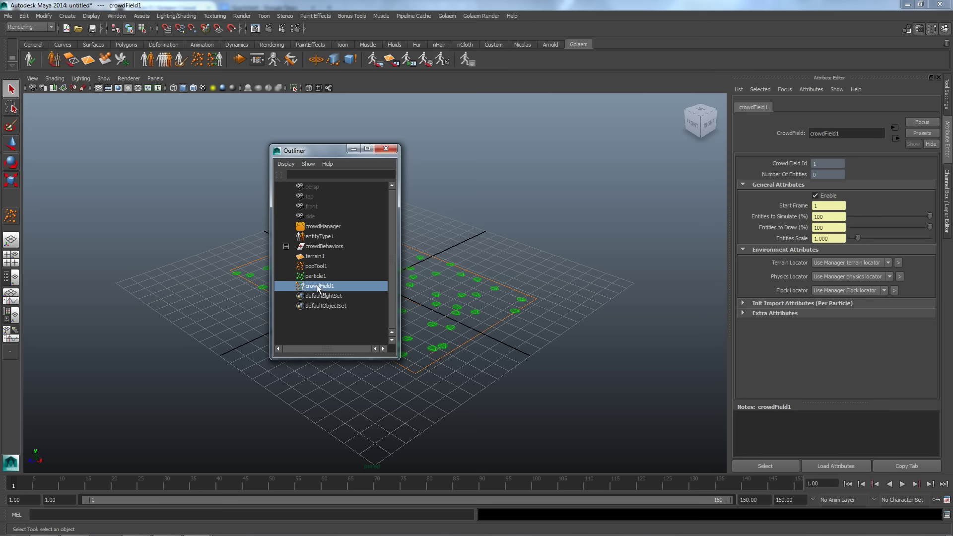
Run the Golaem scene settings check and dismiss its report
{"action": "left_click", "coordinate": [29, 59]}
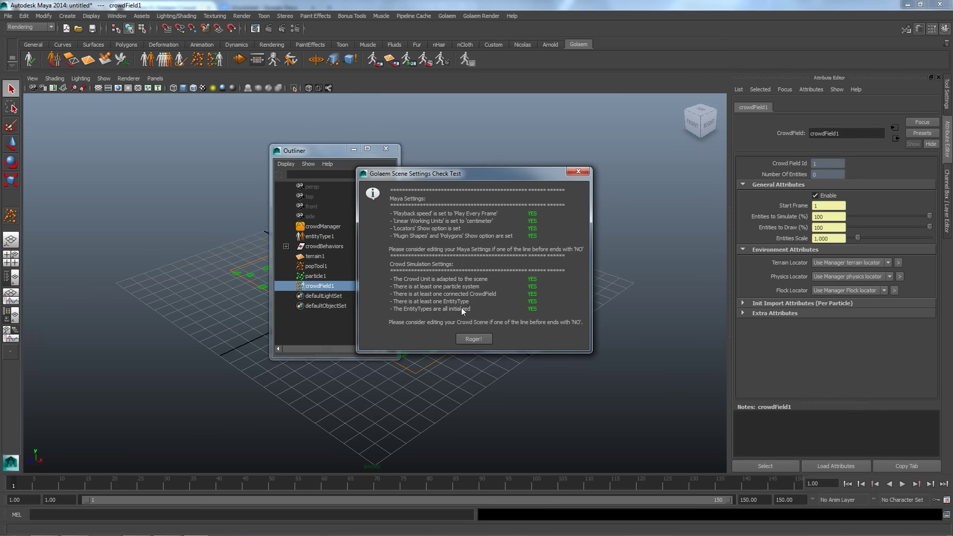
{"action": "left_click", "coordinate": [472, 339]}
Advance the crowd simulation frame by frame to frame 19, with the characters framed closer in the viewport
{"action": "right_click_drag", "start_coordinate": [343, 330], "coordinate": [530, 330], "text": "alt"}
{"action": "middle_click_drag", "start_coordinate": [530, 330], "coordinate": [524, 283], "text": "alt"}
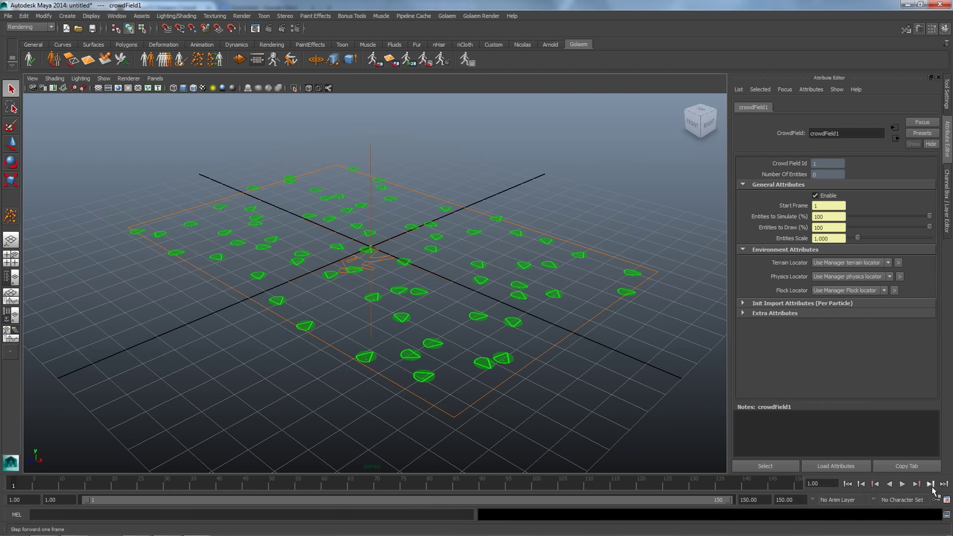
{"action": "left_click", "coordinate": [932, 485]}
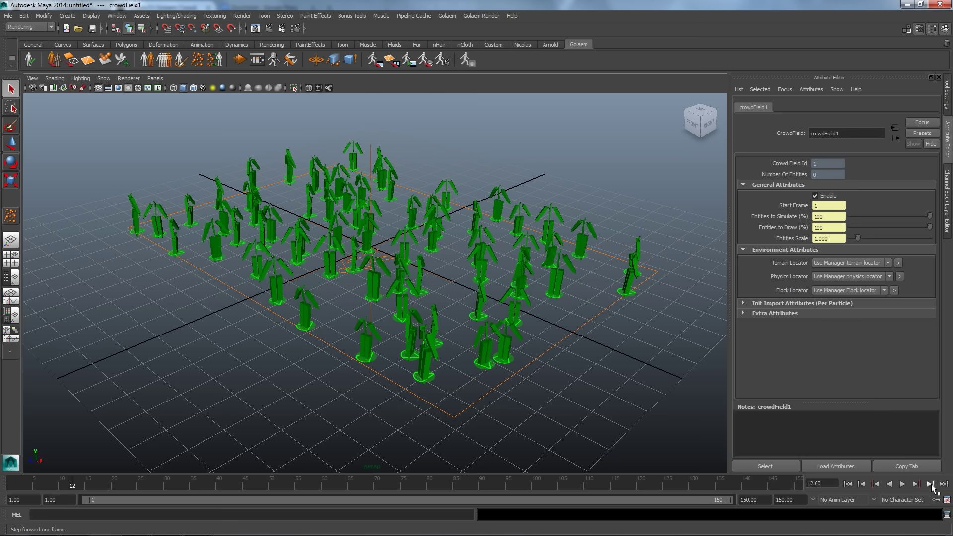
{"action": "mouse_move", "coordinate": [497, 273]}
{"action": "left_mouse_down", "text": "alt"}
{"action": "mouse_move", "coordinate": [505, 268]}
{"action": "mouse_move", "coordinate": [485, 266]}
{"action": "left_mouse_up", "text": "alt"}
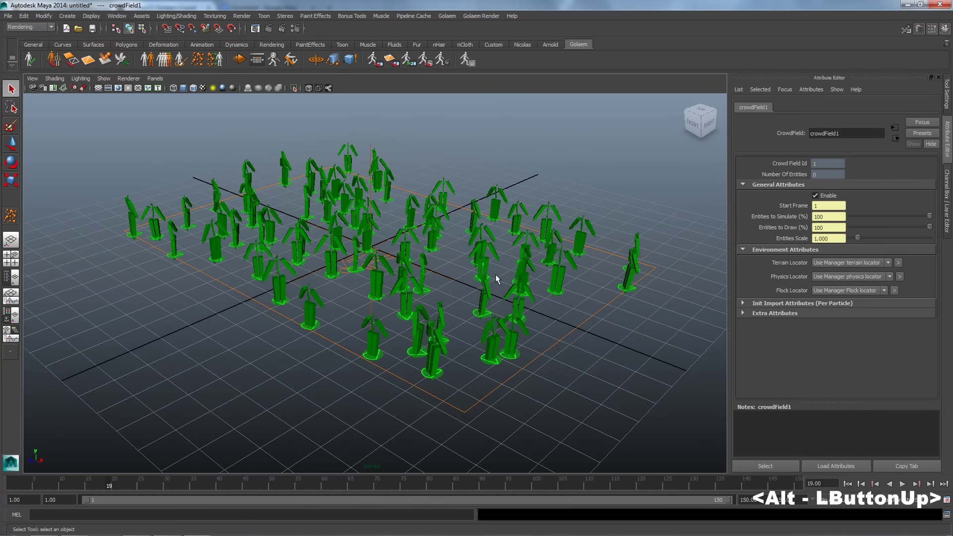
{"action": "right_click_drag", "start_coordinate": [436, 270], "coordinate": [460, 276], "text": "alt"}
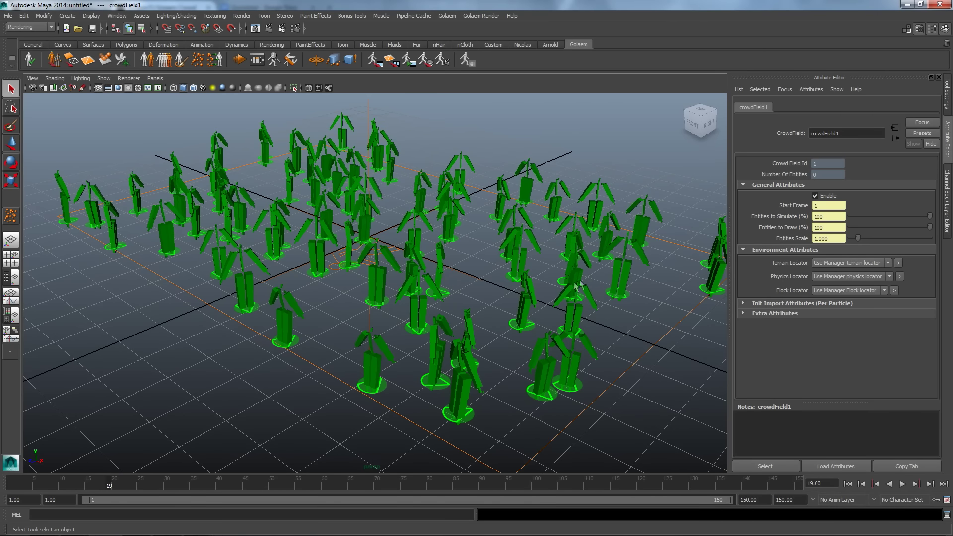
Open the visual feedback for one crowd entity, look through its Maya viewport settings and close it
{"action": "double_click", "coordinate": [628, 275]}
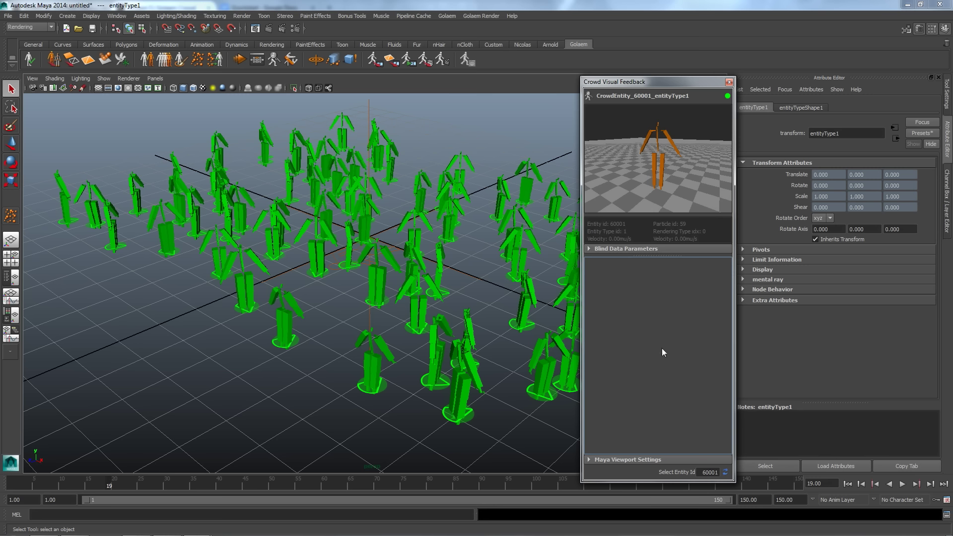
{"action": "left_click", "coordinate": [638, 460]}
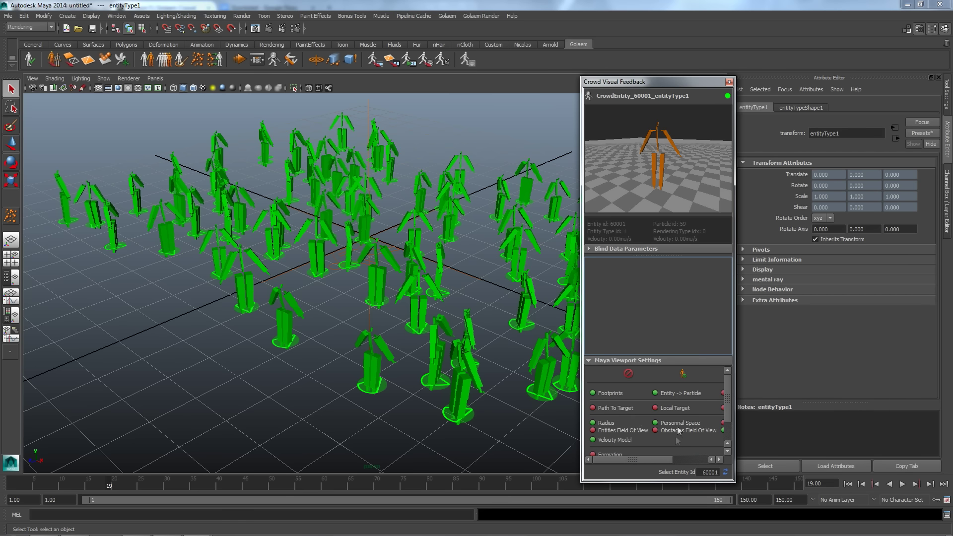
{"action": "left_click", "coordinate": [655, 360]}
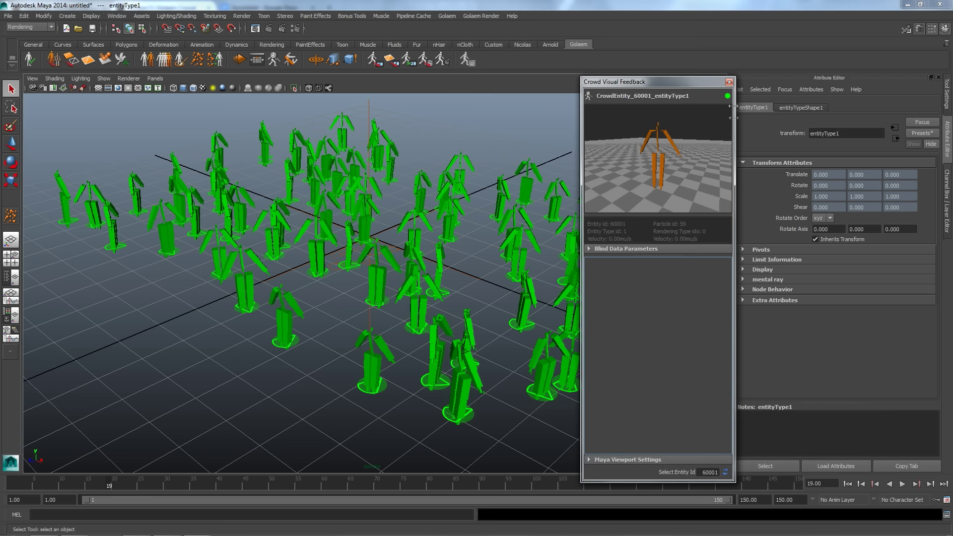
{"action": "left_click", "coordinate": [728, 81]}
Set the entity type shape's Display Mode to Render Previz
{"action": "left_click", "coordinate": [790, 106]}
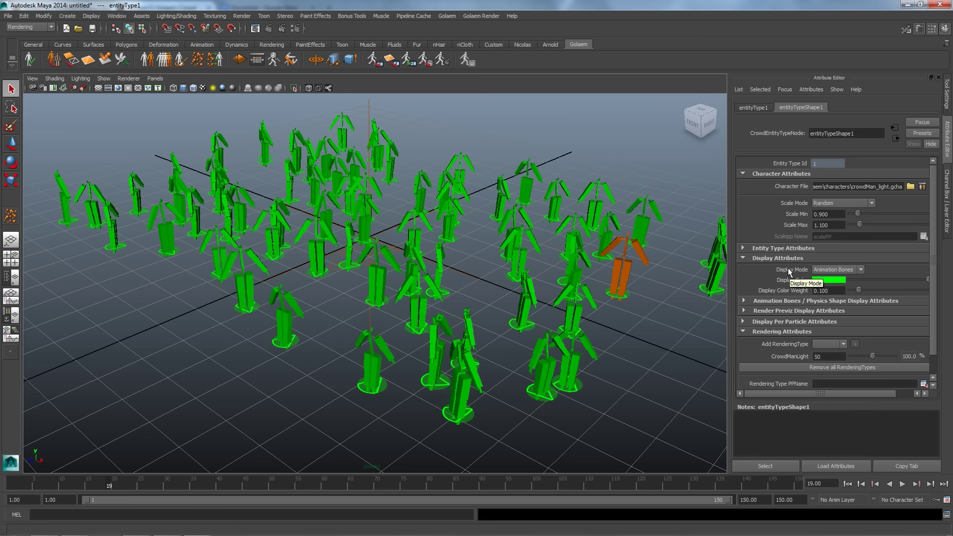
{"action": "left_click", "coordinate": [836, 271]}
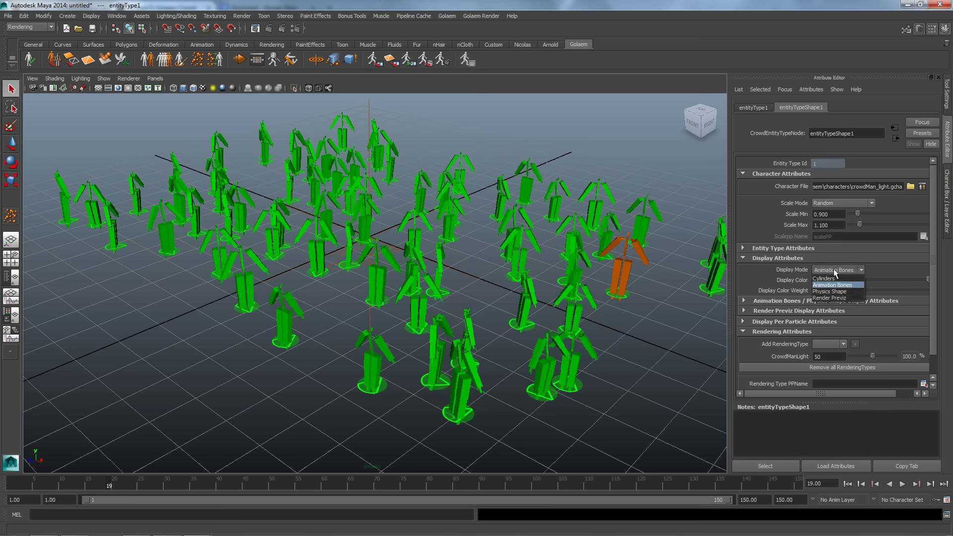
{"action": "left_click", "coordinate": [833, 297]}
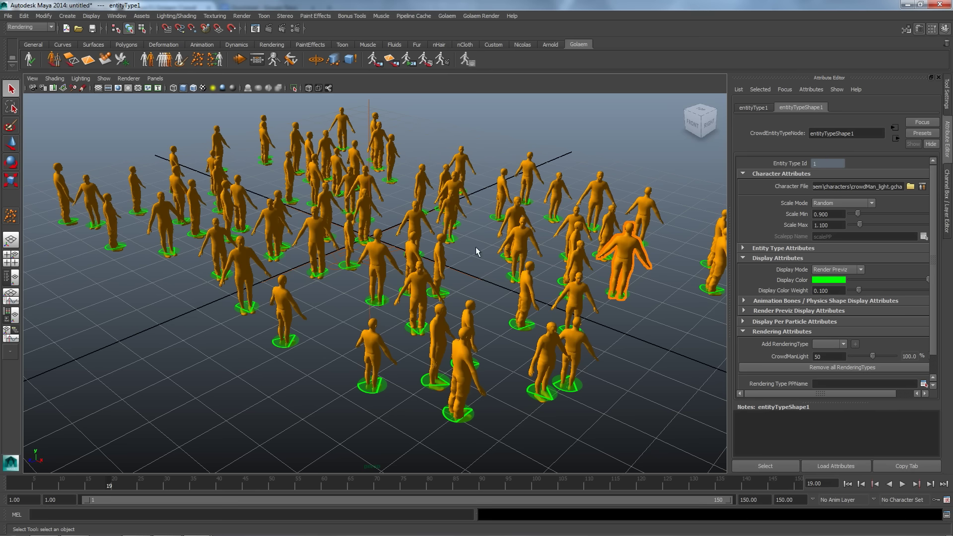
Import the crowd shaders from CMO-man_golaem_lightMR.ma in the GolaemCharacterPack-5.0.2 shaders folder
{"action": "left_click", "coordinate": [478, 17]}
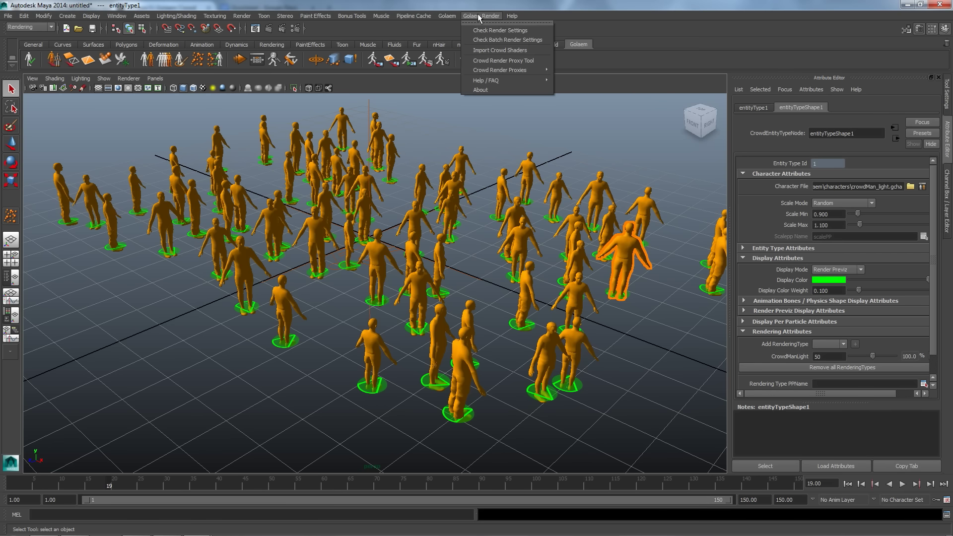
{"action": "left_click", "coordinate": [484, 51]}
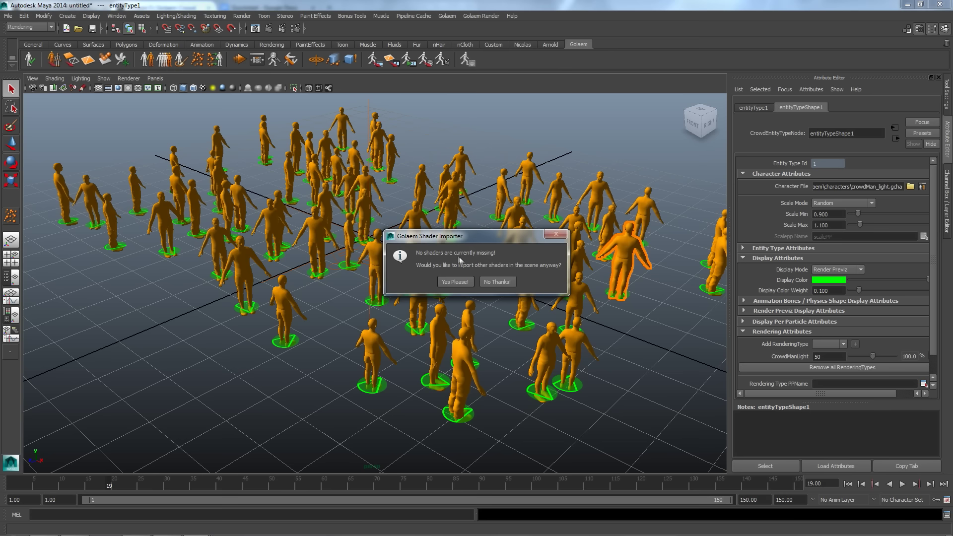
{"action": "left_click", "coordinate": [452, 283]}
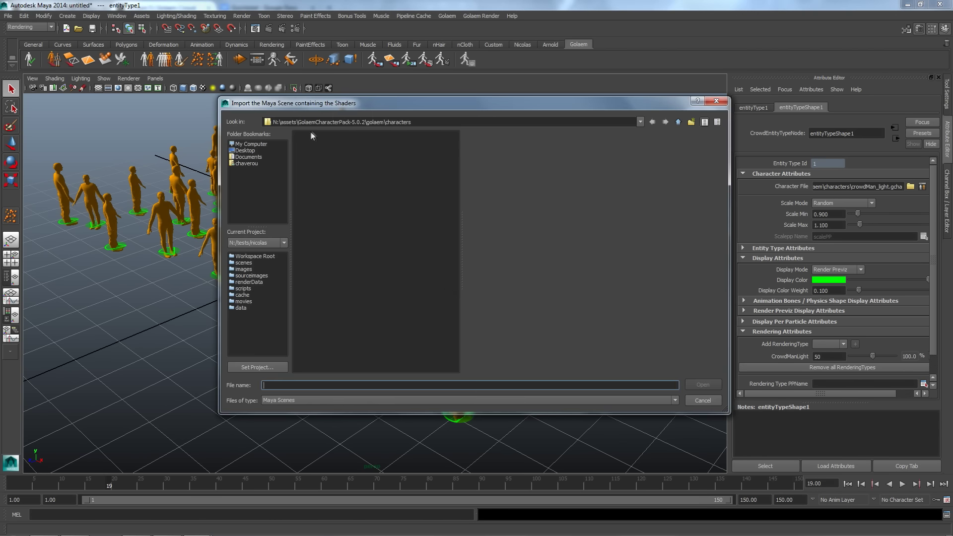
{"action": "left_click_drag", "start_coordinate": [298, 122], "coordinate": [366, 122]}
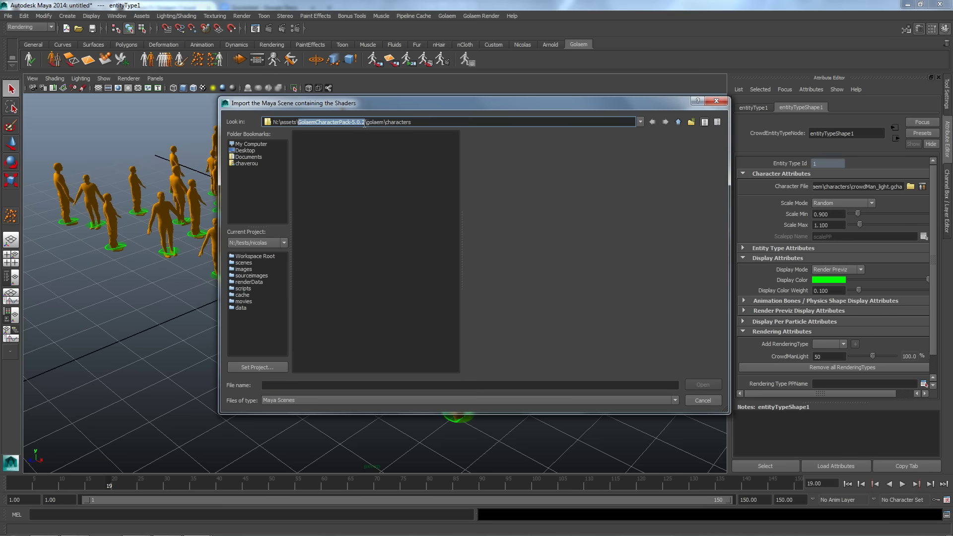
{"action": "left_click", "coordinate": [678, 121]}
{"action": "double_click", "coordinate": [320, 158]}
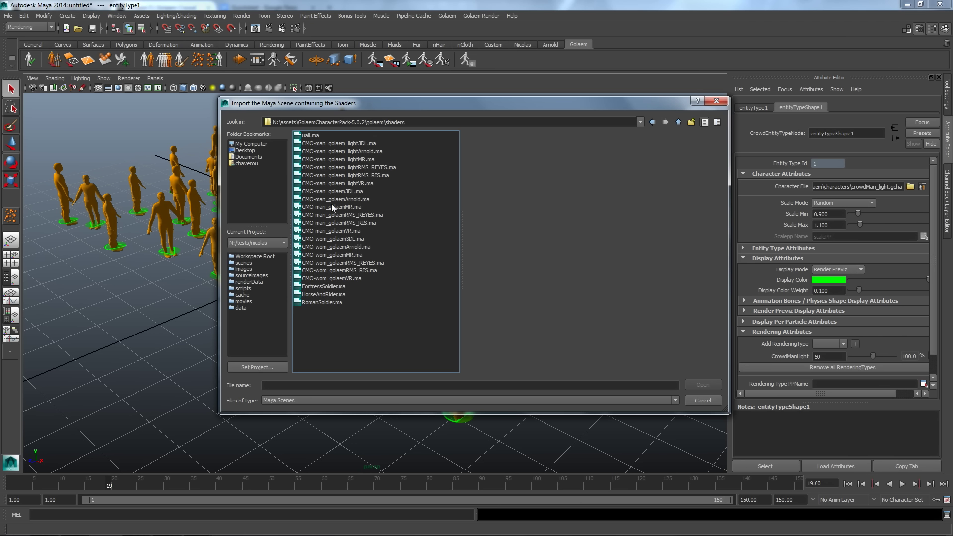
{"action": "left_click", "coordinate": [308, 159]}
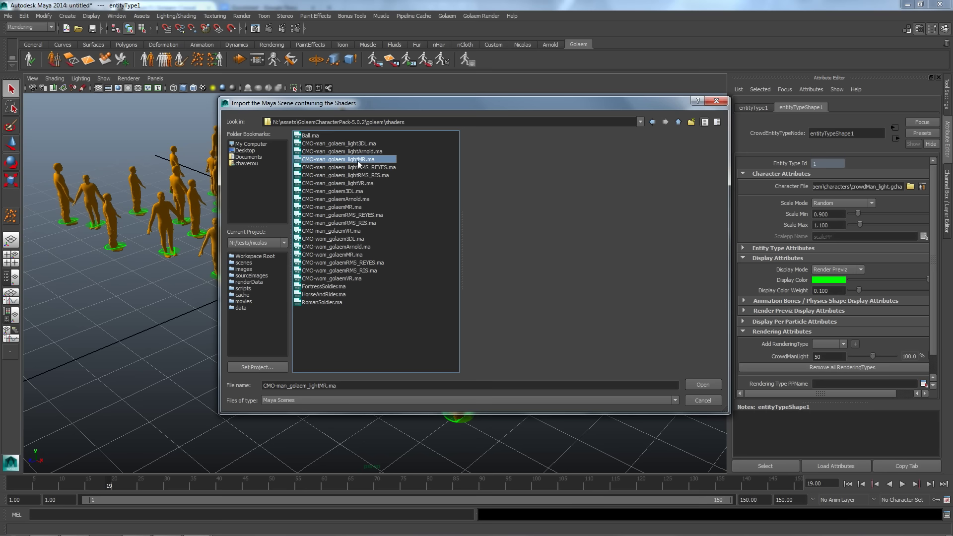
{"action": "double_click", "coordinate": [359, 159]}
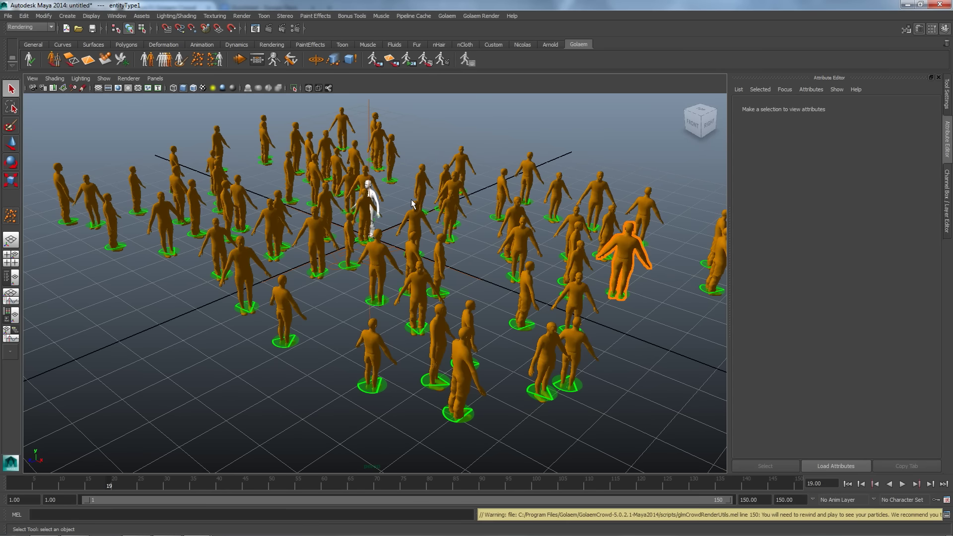
Examine the imported white character mesh standing among the crowd, both close up and from farther away
{"action": "middle_click_drag", "start_coordinate": [438, 224], "coordinate": [439, 234], "text": "alt"}
{"action": "right_click_drag", "start_coordinate": [438, 234], "coordinate": [439, 268], "text": "alt"}
{"action": "middle_click_drag", "start_coordinate": [439, 268], "coordinate": [427, 273], "text": "alt"}
{"action": "mouse_move", "coordinate": [426, 273]}
{"action": "left_mouse_down", "text": "alt"}
{"action": "mouse_move", "coordinate": [481, 279]}
{"action": "mouse_move", "coordinate": [441, 261]}
{"action": "left_mouse_up", "text": "alt"}
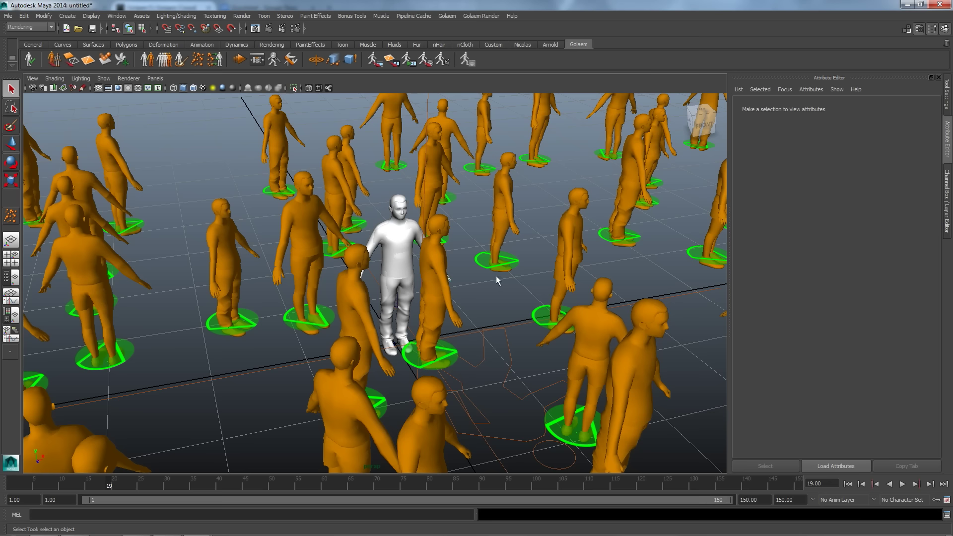
{"action": "right_click_drag", "start_coordinate": [496, 277], "coordinate": [302, 277], "text": "alt"}
{"action": "middle_click_drag", "start_coordinate": [347, 238], "coordinate": [429, 164], "text": "alt"}
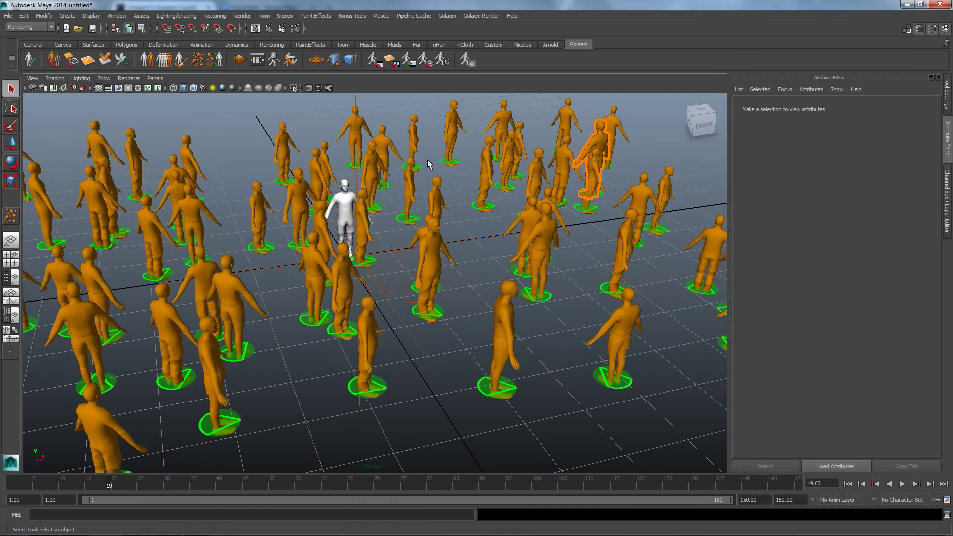
Select the entity type in the Outliner, refresh its Render Previz geometry and minimize the Outliner
{"action": "key", "text": "alt+o"}
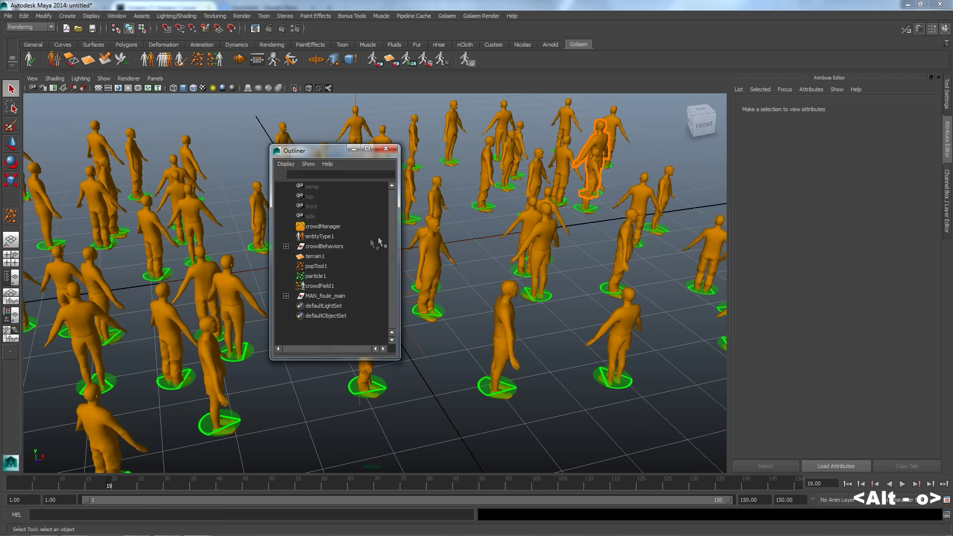
{"action": "left_click", "coordinate": [317, 237]}
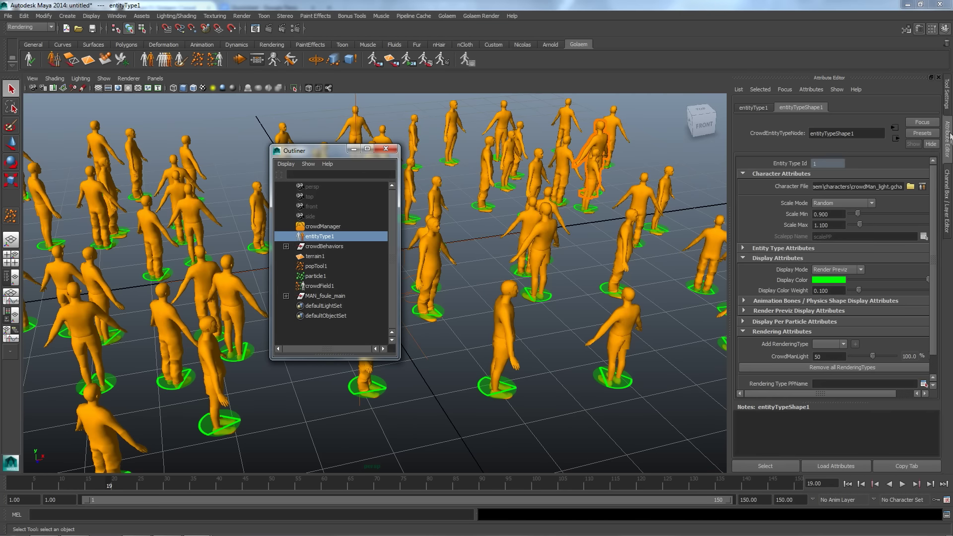
{"action": "left_click", "coordinate": [798, 311]}
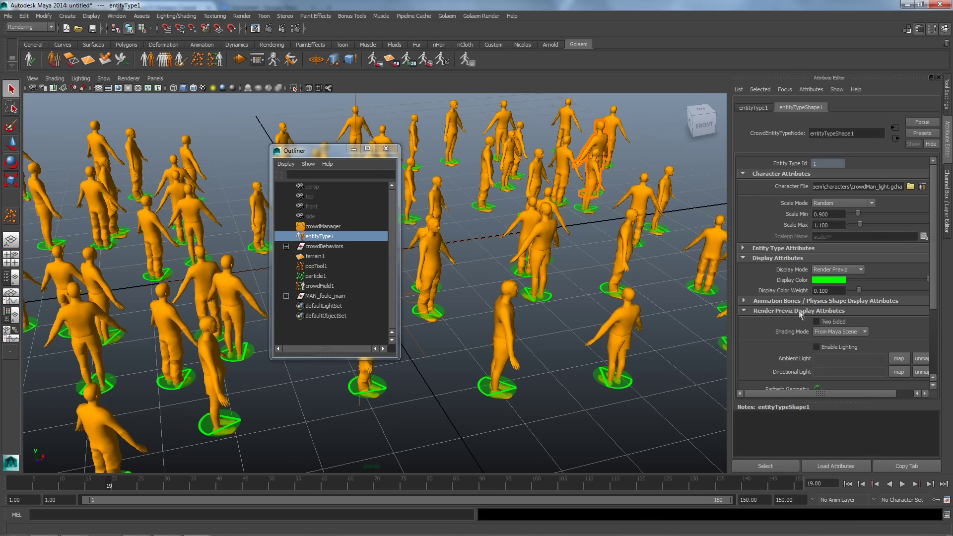
{"action": "scroll", "coordinate": [868, 296], "scroll_direction": "down", "scroll_amount": 2}
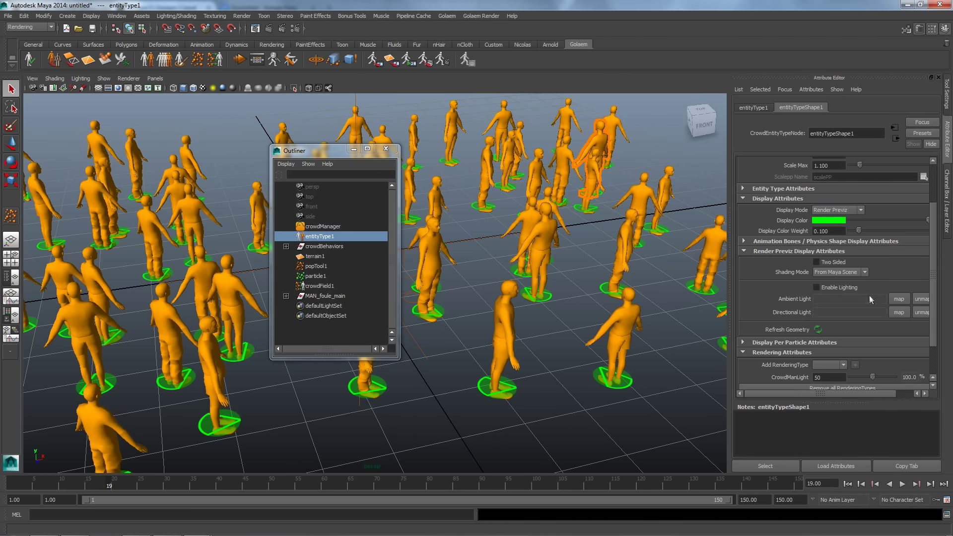
{"action": "left_click", "coordinate": [818, 329]}
{"action": "left_click", "coordinate": [354, 149]}
Look over the crowd characters' shading and clothing from several viewpoints
{"action": "left_click_drag", "start_coordinate": [398, 255], "coordinate": [396, 247], "text": "alt"}
{"action": "left_click_drag", "start_coordinate": [401, 252], "coordinate": [423, 250], "text": "alt"}
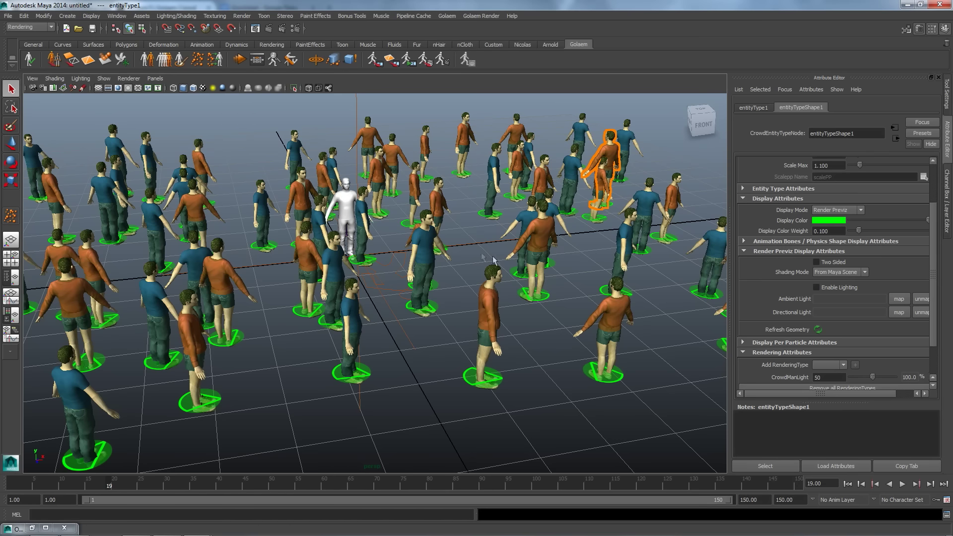
{"action": "middle_click_drag", "start_coordinate": [480, 252], "coordinate": [435, 271], "text": "alt"}
{"action": "left_click_drag", "start_coordinate": [502, 261], "coordinate": [586, 254], "text": "alt"}
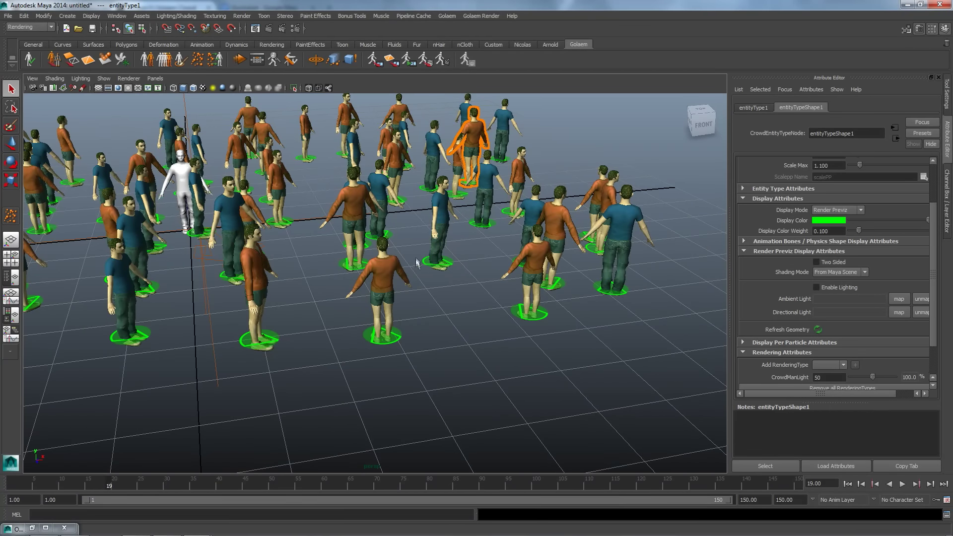
{"action": "key", "text": "alt"}
{"action": "middle_click_drag", "start_coordinate": [345, 250], "coordinate": [419, 256], "text": "alt"}
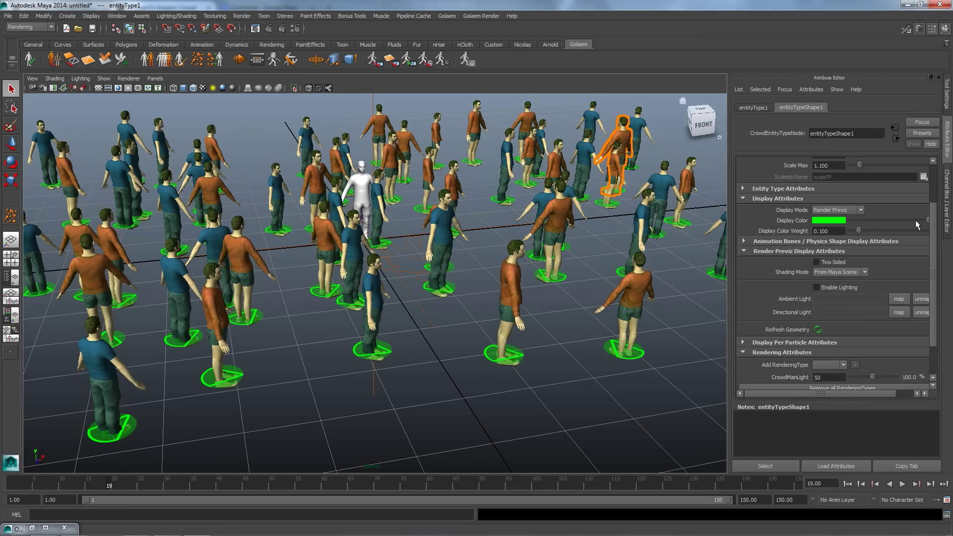
Open the entity type's character file in the Character Maker, maximize the window and view the skeleton mapping graph
{"action": "scroll", "coordinate": [873, 189], "scroll_direction": "up", "scroll_amount": 3}
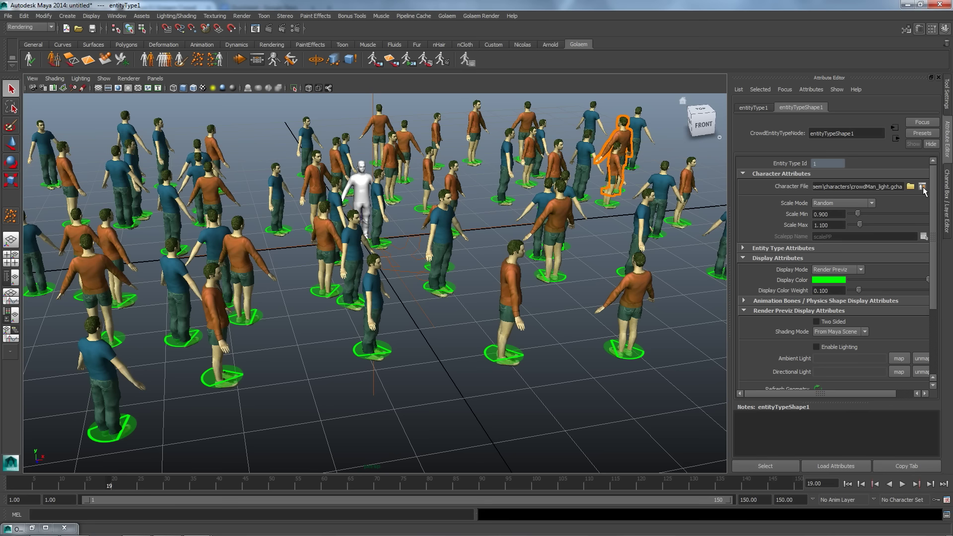
{"action": "left_click", "coordinate": [921, 187]}
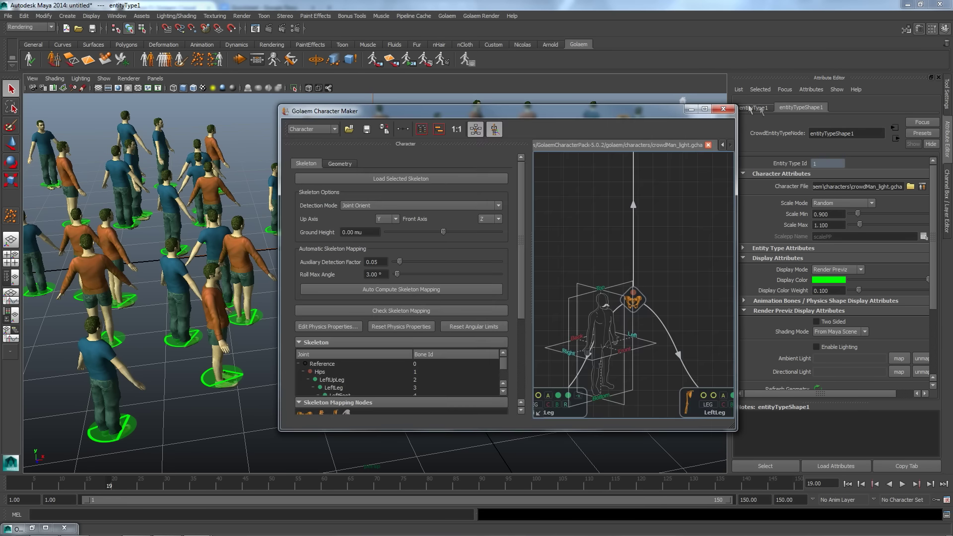
{"action": "left_click", "coordinate": [705, 108]}
{"action": "middle_click_drag", "start_coordinate": [444, 135], "coordinate": [456, 263], "text": "alt"}
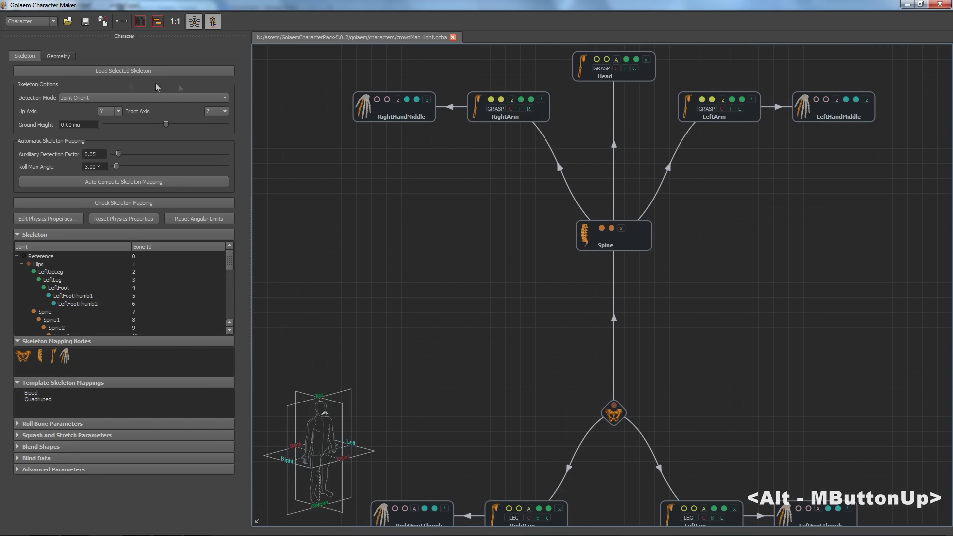
Show the character's geometry and examine its asset node graph around the Hair, Undercoat and Pants groups
{"action": "left_click", "coordinate": [63, 56]}
{"action": "middle_click_drag", "start_coordinate": [466, 299], "coordinate": [382, 262], "text": "alt"}
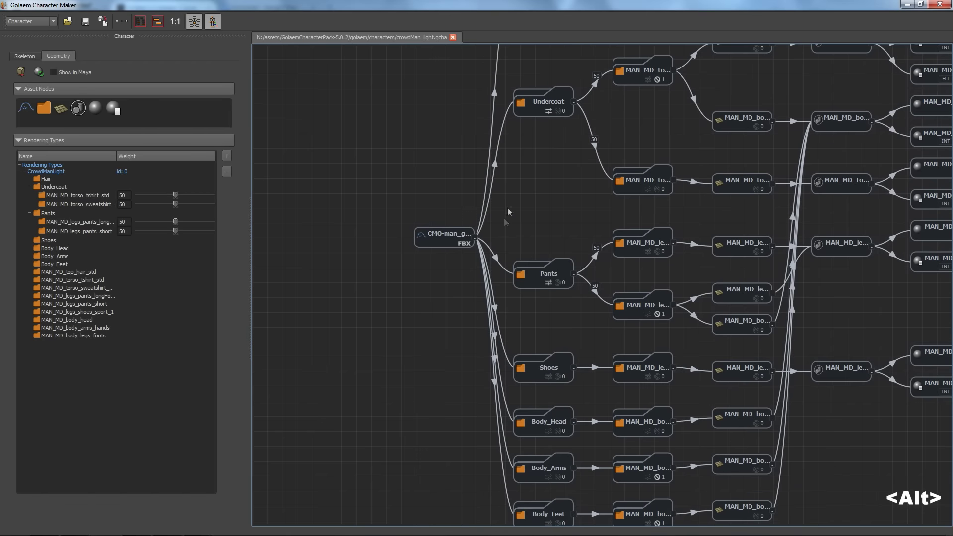
{"action": "middle_click_drag", "start_coordinate": [512, 211], "coordinate": [524, 340], "text": "alt"}
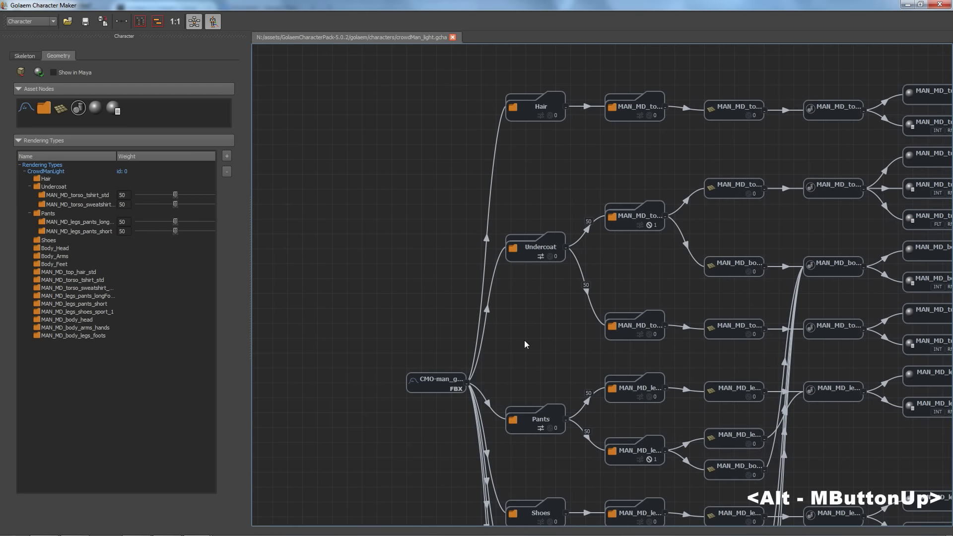
Examine the asset graph from the root FBX node through the Hair, Undercoat, MAN_MD_torso_tshirt_std and Pants groups
{"action": "left_click", "coordinate": [451, 378]}
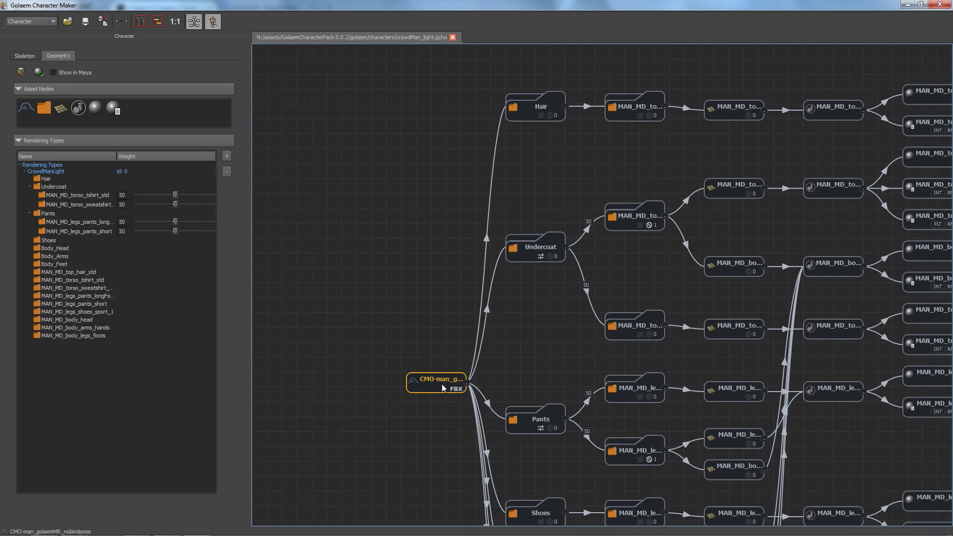
{"action": "left_click", "coordinate": [535, 112]}
{"action": "left_click", "coordinate": [734, 117]}
{"action": "left_click", "coordinate": [556, 244]}
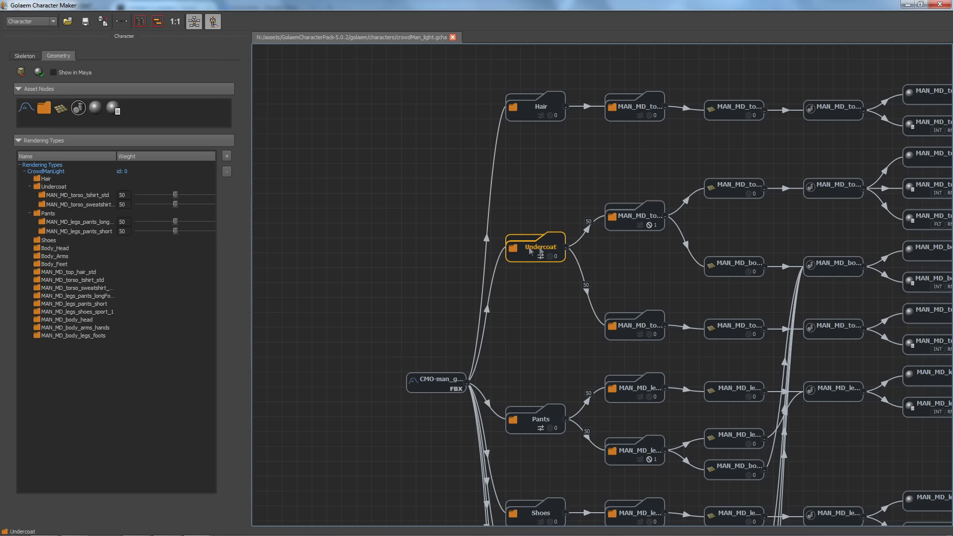
{"action": "left_click", "coordinate": [651, 210]}
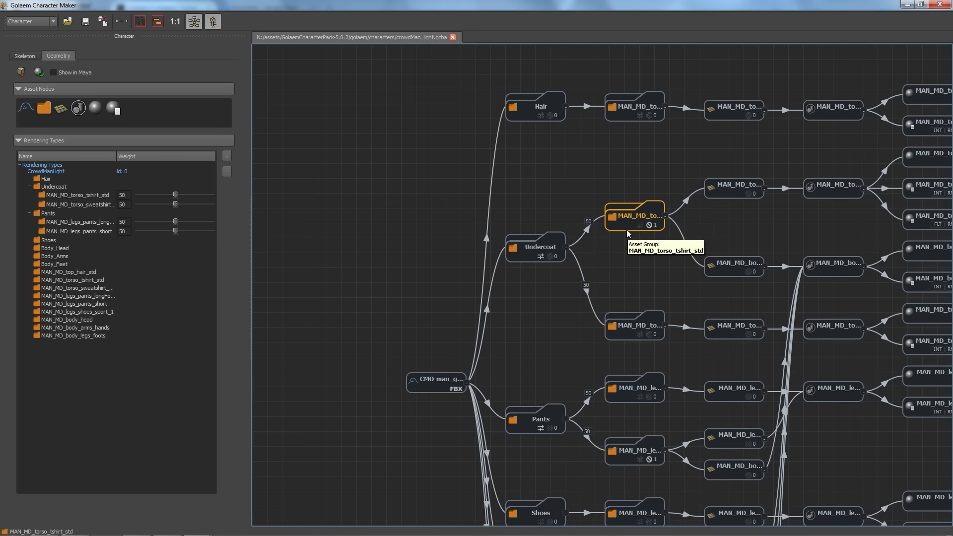
{"action": "middle_click_drag", "start_coordinate": [655, 313], "coordinate": [646, 201], "text": "alt"}
{"action": "left_click", "coordinate": [550, 306]}
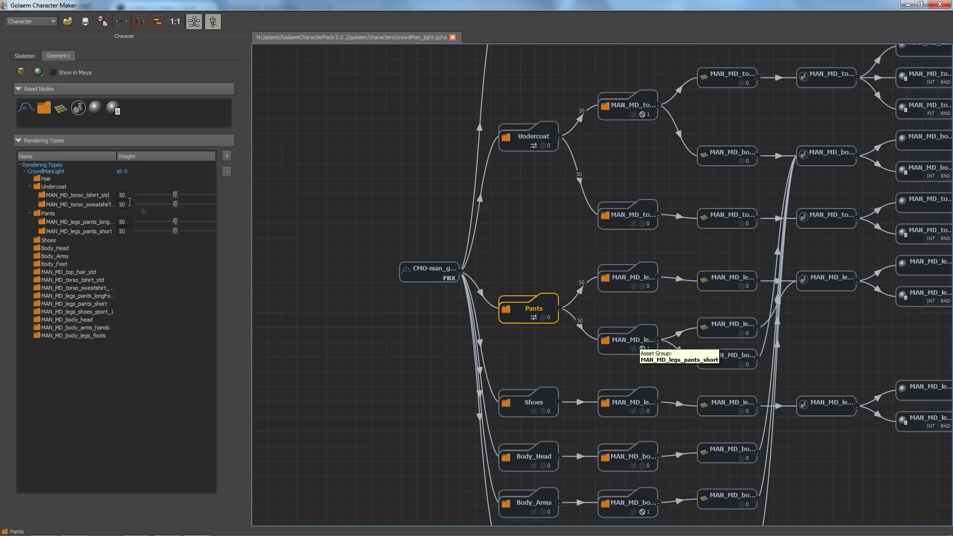
In the CrowdManLight rendering type, raise the MAN_MD_torso_tshirt_std and MAN_MD_legs_pants_longFolds weights to 100, and save the character file
{"action": "left_click", "coordinate": [49, 171]}
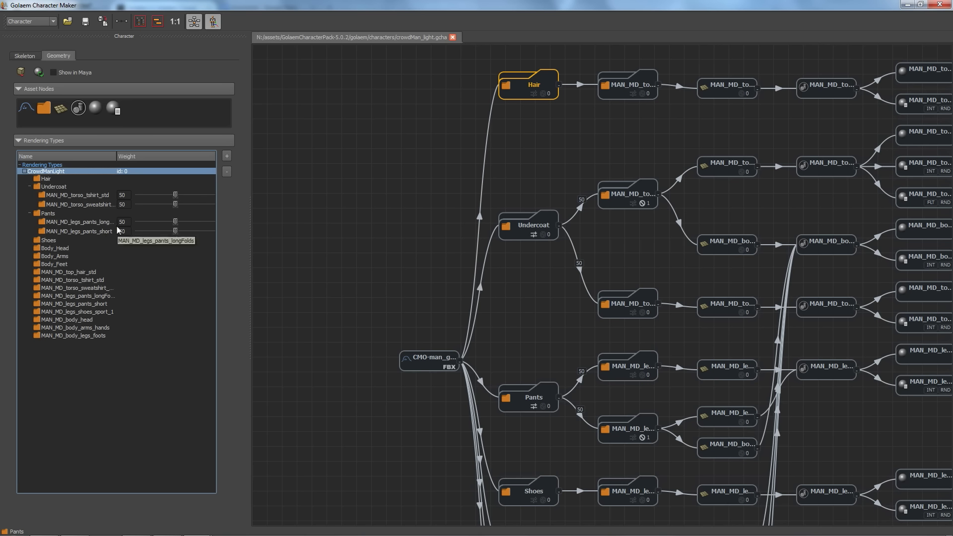
{"action": "left_click_drag", "start_coordinate": [177, 197], "coordinate": [220, 196]}
{"action": "left_click_drag", "start_coordinate": [175, 221], "coordinate": [220, 226]}
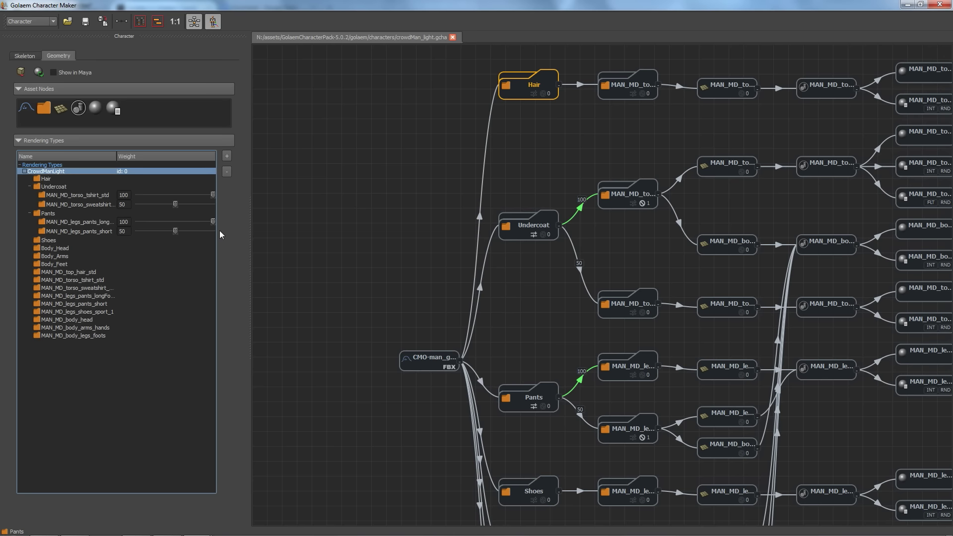
{"action": "left_click", "coordinate": [85, 23]}
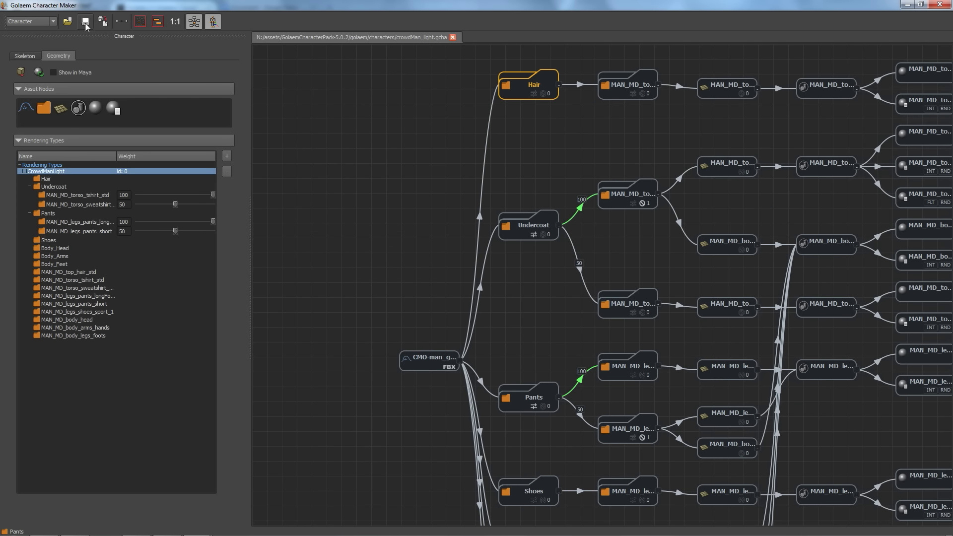
Minimize the Character Maker, rewind the Maya timeline and advance the crowd simulation to frame 5
{"action": "left_click", "coordinate": [907, 5]}
{"action": "left_click", "coordinate": [845, 482]}
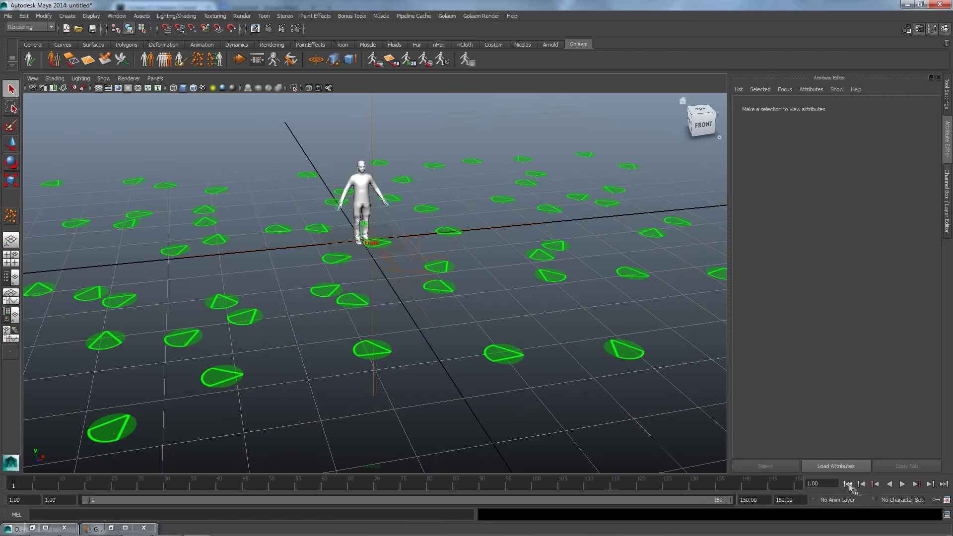
{"action": "left_click", "coordinate": [928, 482]}
{"action": "left_click", "coordinate": [929, 482]}
{"action": "left_click", "coordinate": [928, 482]}
{"action": "left_click", "coordinate": [929, 483]}
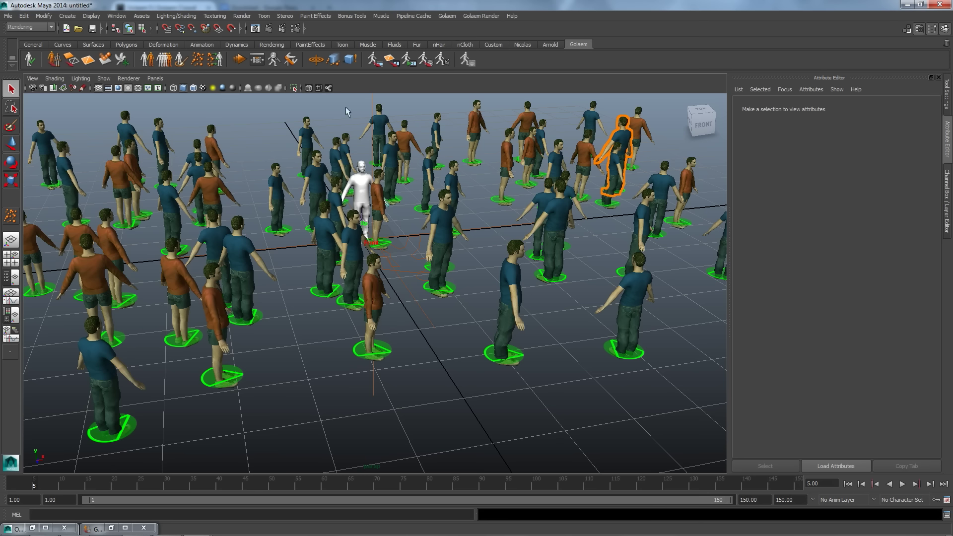
Set the scene's renderer to mental ray
{"action": "left_click", "coordinate": [242, 16]}
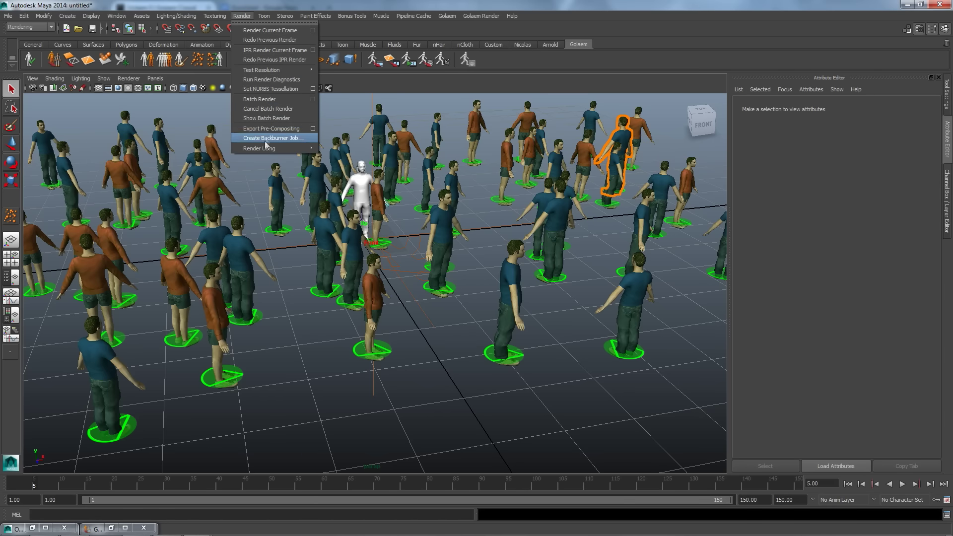
{"action": "mouse_move", "coordinate": [265, 146]}
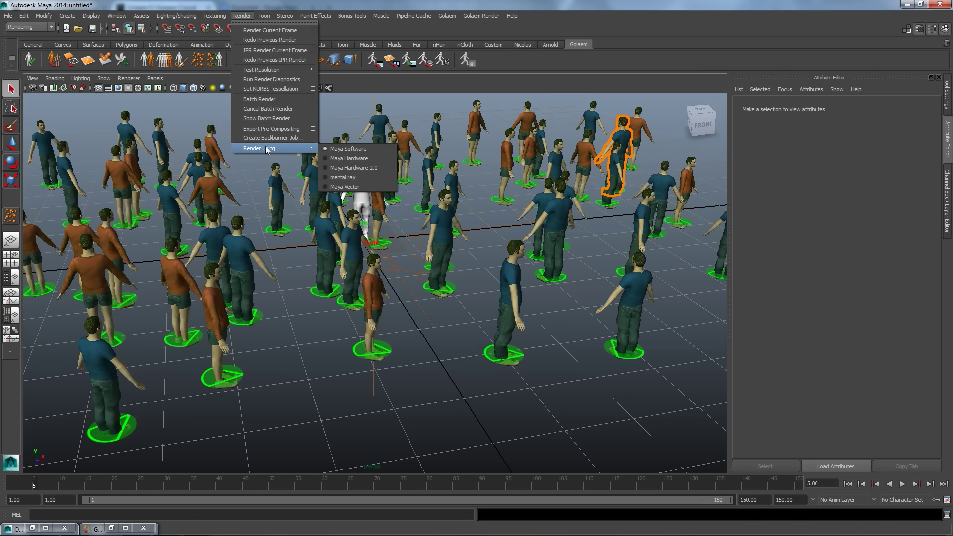
{"action": "left_click", "coordinate": [327, 177]}
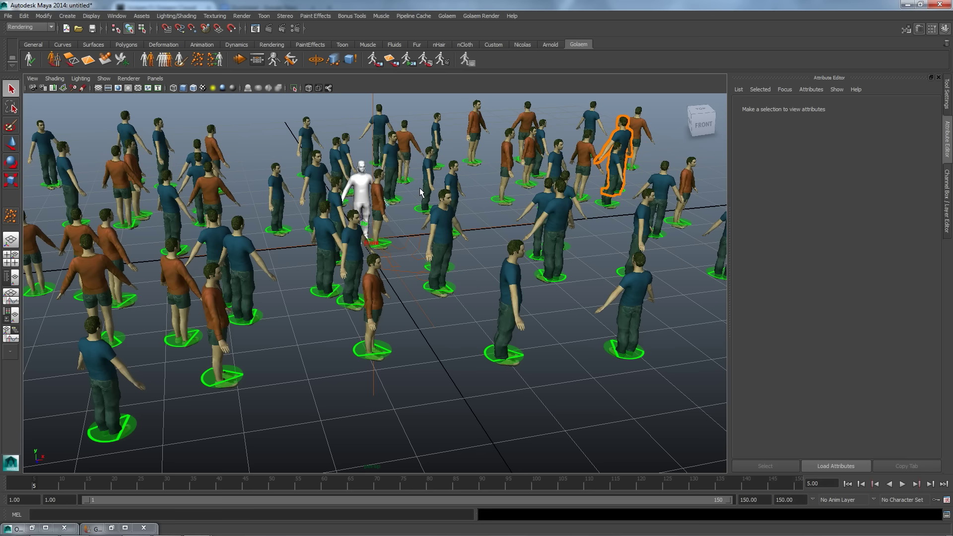
Create a Crowd Render Proxy for mental ray, review the unset entries in the render settings check and dismiss it
{"action": "left_click", "coordinate": [447, 62]}
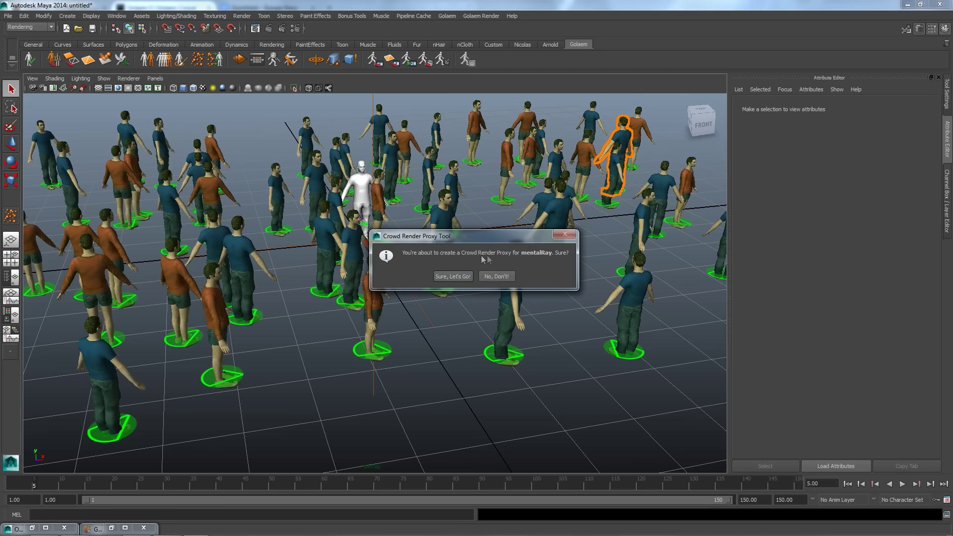
{"action": "left_click", "coordinate": [450, 276]}
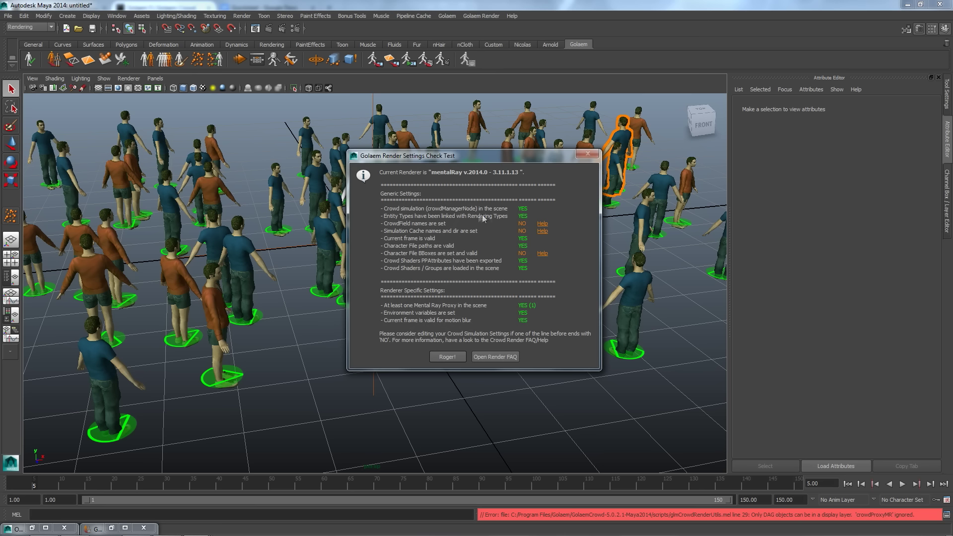
{"action": "left_click_drag", "start_coordinate": [383, 225], "coordinate": [549, 255]}
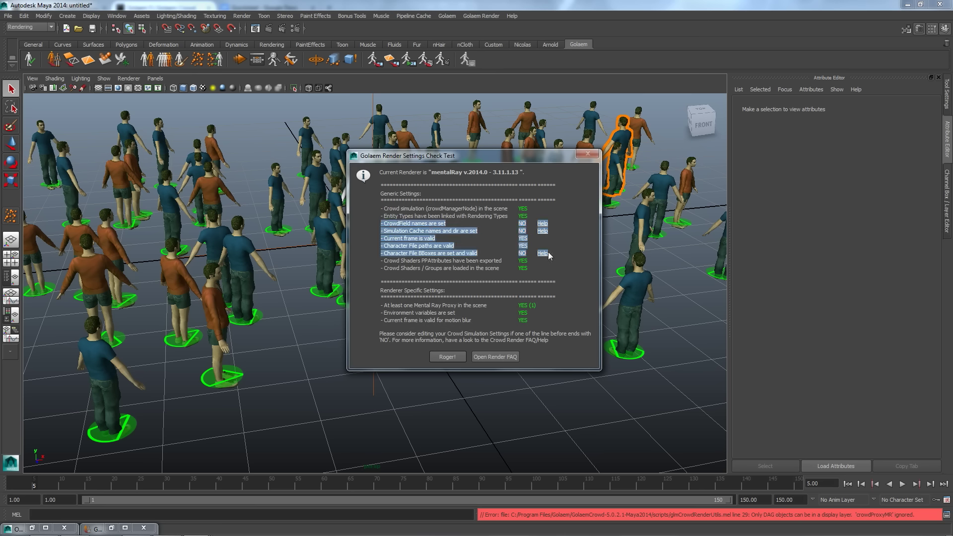
{"action": "left_click", "coordinate": [446, 358]}
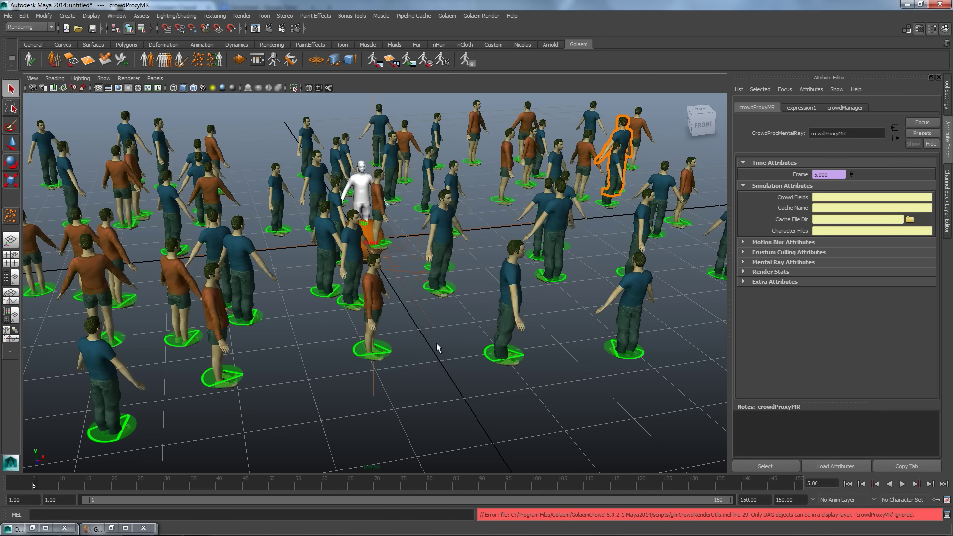
Export the crowdField1 simulation cache with the end frame set to 50, and close the exporter
{"action": "left_click", "coordinate": [373, 60]}
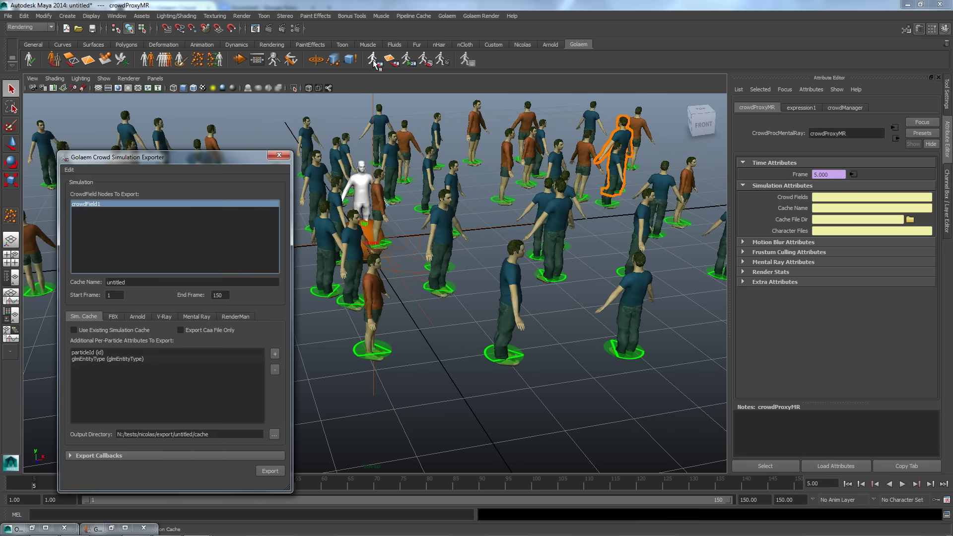
{"action": "double_click", "coordinate": [133, 282]}
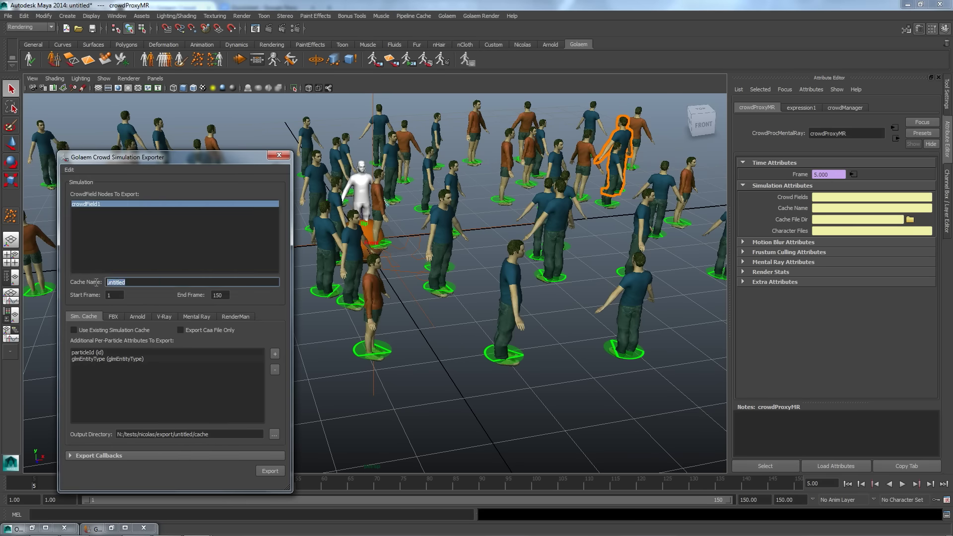
{"action": "left_click", "coordinate": [216, 436]}
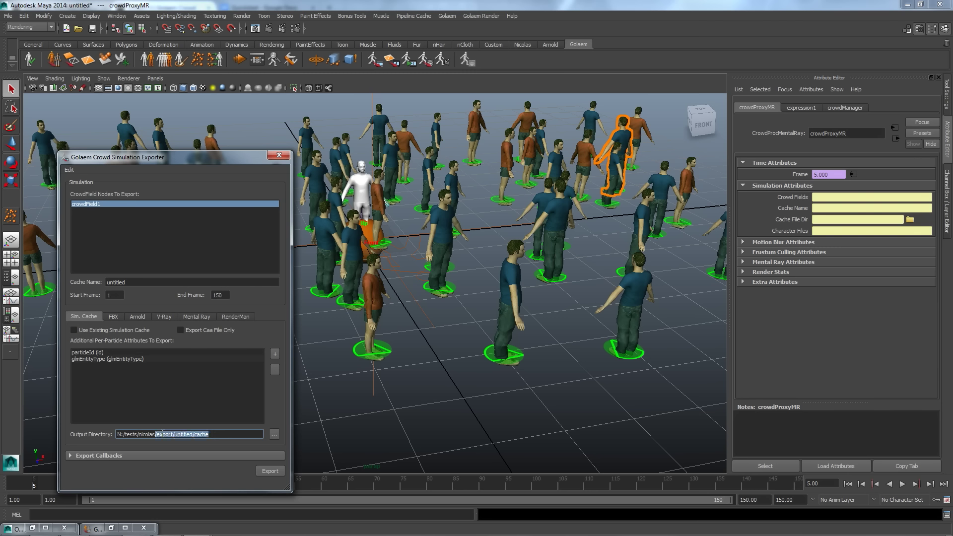
{"action": "left_click", "coordinate": [117, 295]}
{"action": "left_click", "coordinate": [226, 295]}
{"action": "type", "text": "50"}
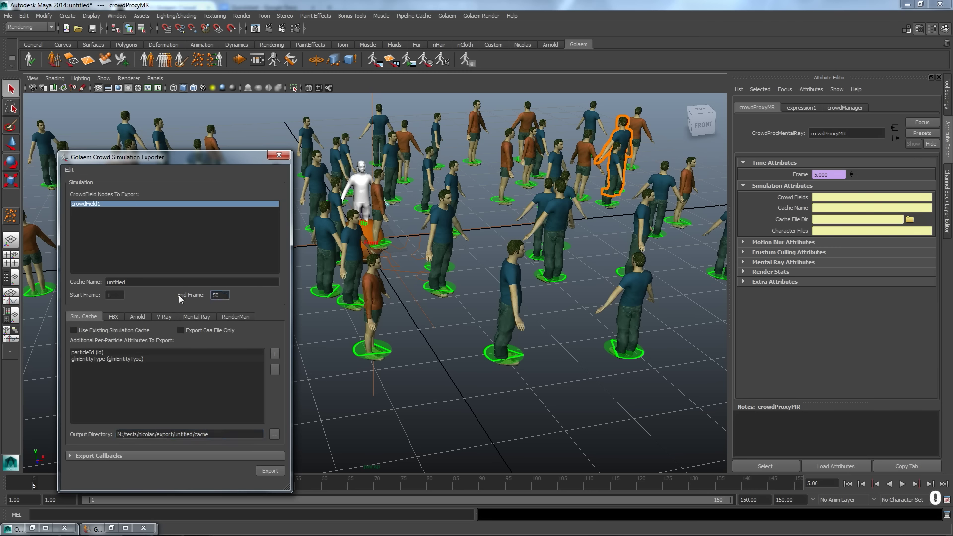
{"action": "key", "text": "Tab"}
{"action": "left_click", "coordinate": [270, 469]}
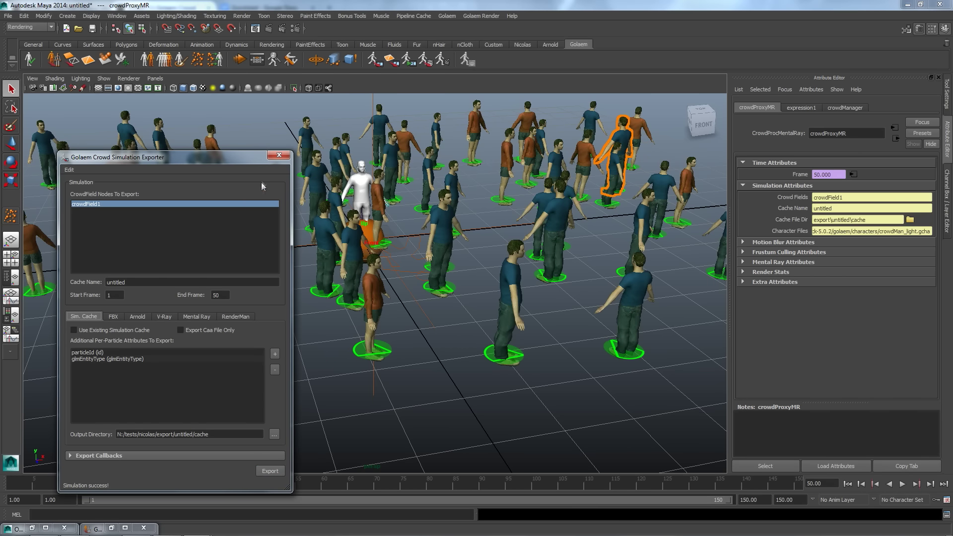
{"action": "left_click", "coordinate": [279, 155]}
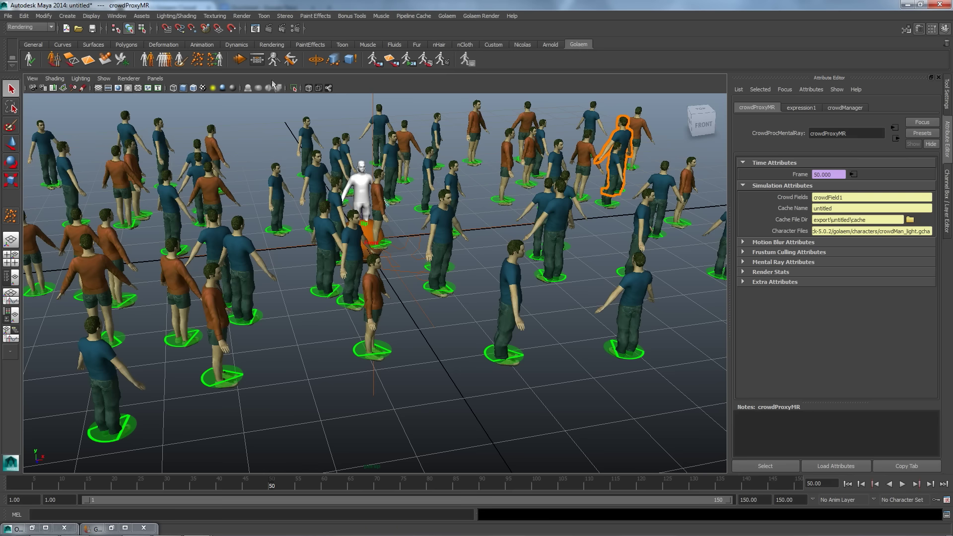
Render the current frame of the crowd, inspect the image and close the Render View
{"action": "left_click", "coordinate": [267, 31]}
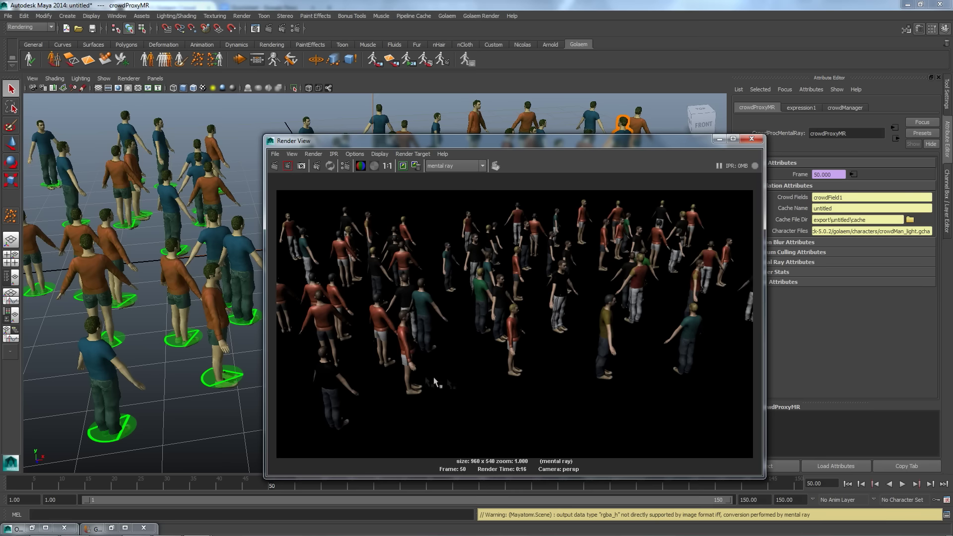
{"action": "left_click_drag", "start_coordinate": [608, 152], "coordinate": [372, 126]}
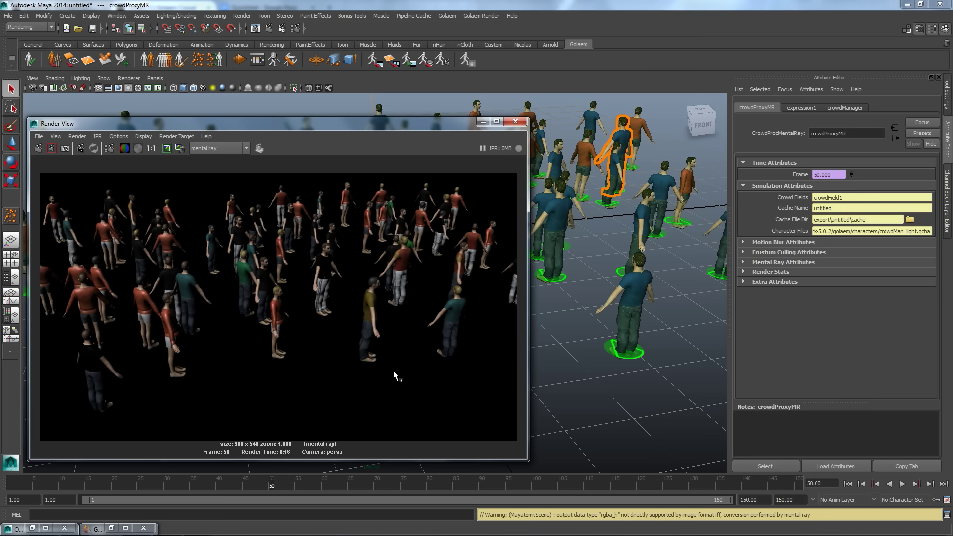
{"action": "left_click", "coordinate": [515, 121]}
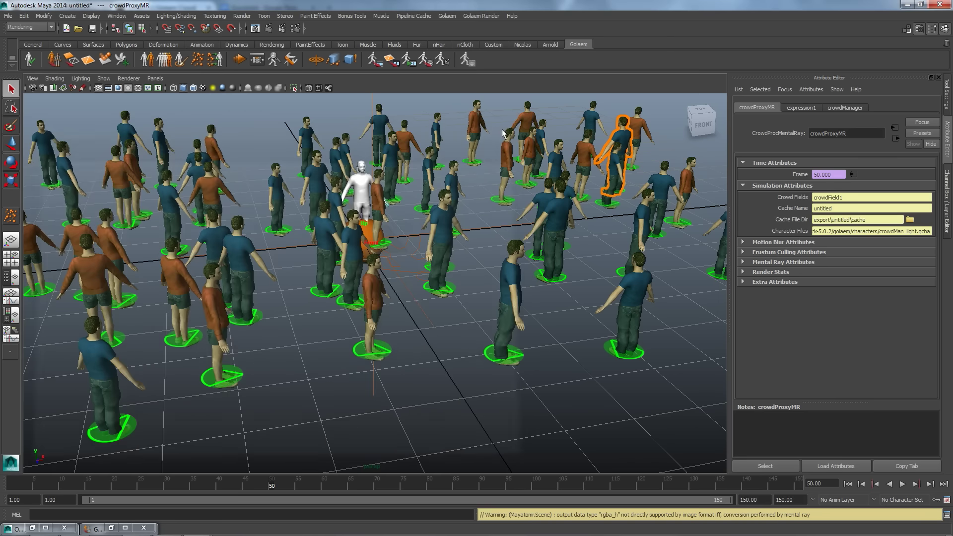
Open the Crowd Behavior Editor and inspect the entity type's behavior graph, including its start and stop nodes
{"action": "left_click", "coordinate": [256, 61]}
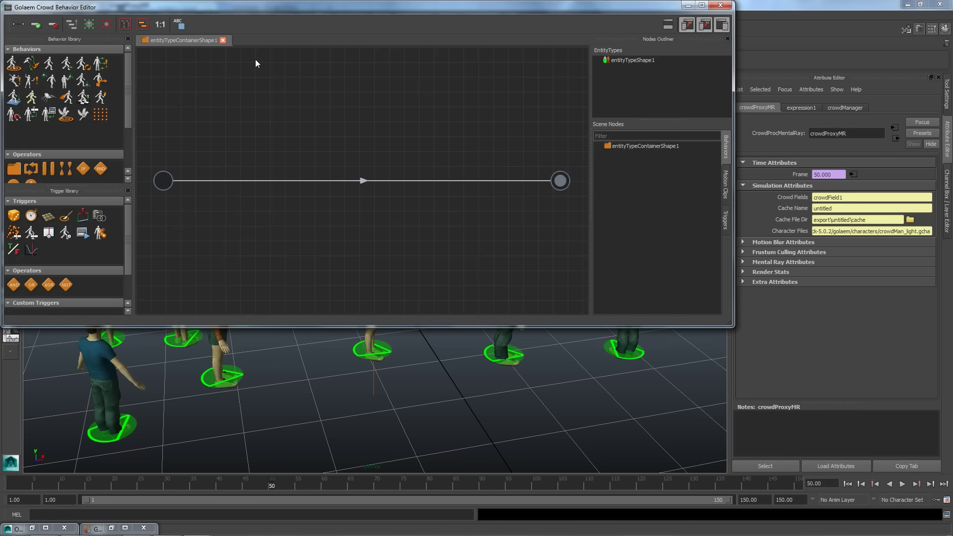
{"action": "left_click", "coordinate": [631, 58]}
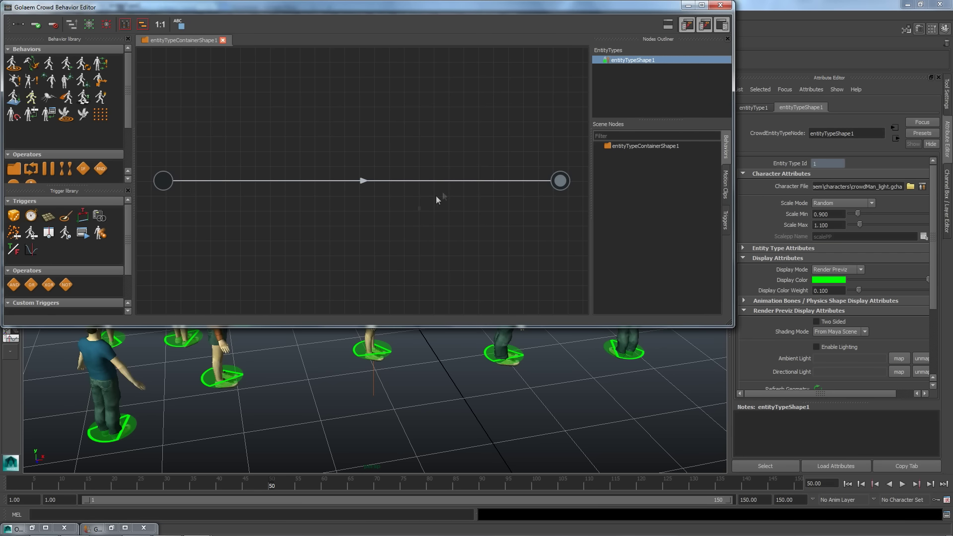
{"action": "left_click", "coordinate": [168, 182]}
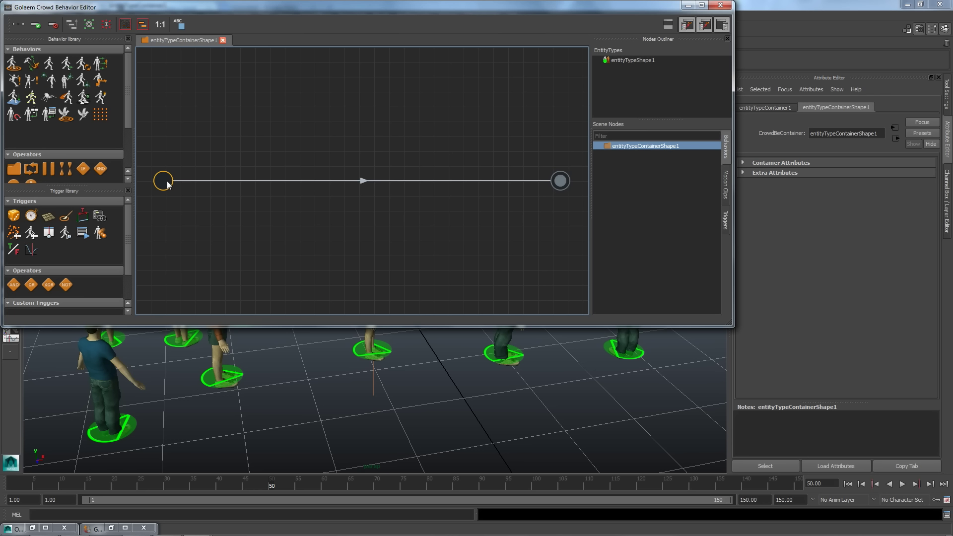
{"action": "left_click", "coordinate": [557, 182]}
Insert a Motion behavior between the start and stop nodes and load CMAN_SitWatching_1.gmo from Audience\Loop as its clip
{"action": "left_click_drag", "start_coordinate": [48, 68], "coordinate": [358, 179]}
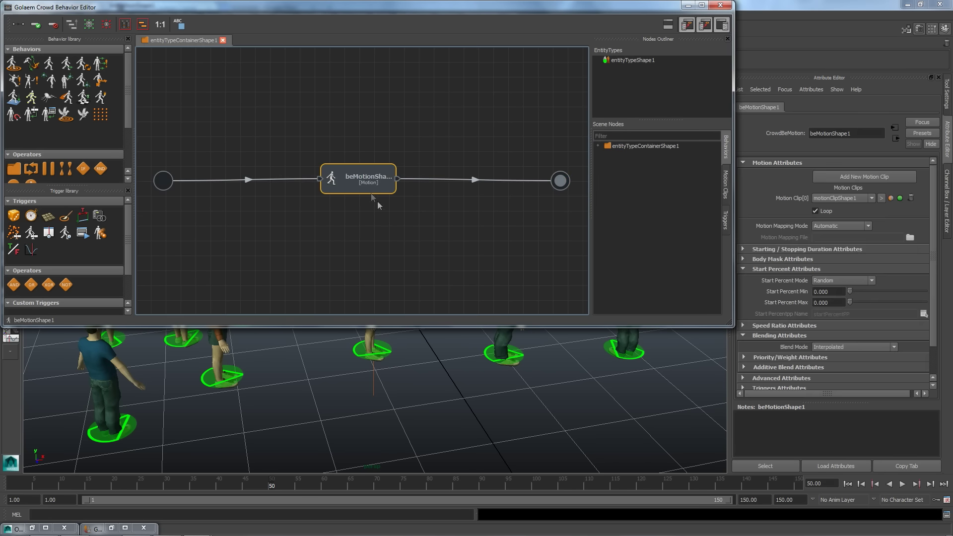
{"action": "double_click", "coordinate": [349, 186]}
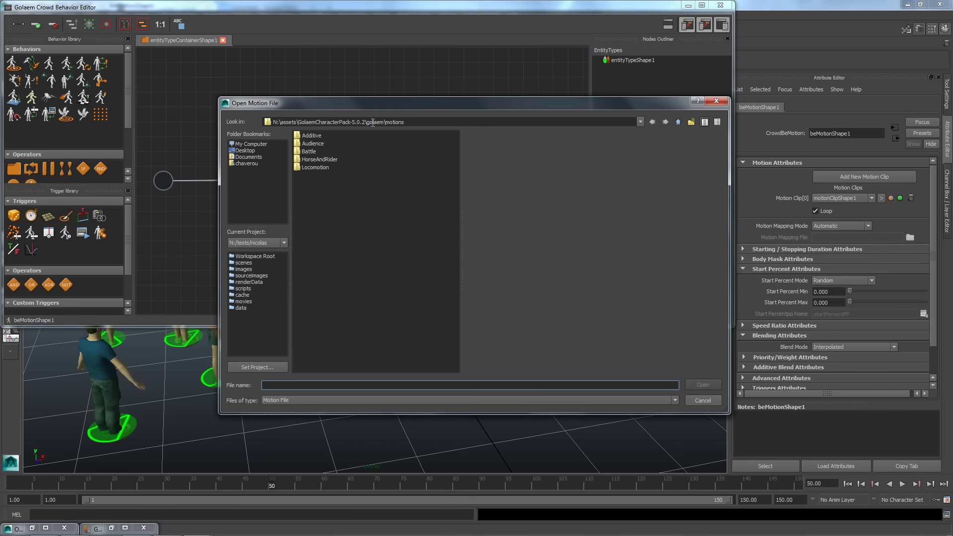
{"action": "left_click", "coordinate": [313, 144]}
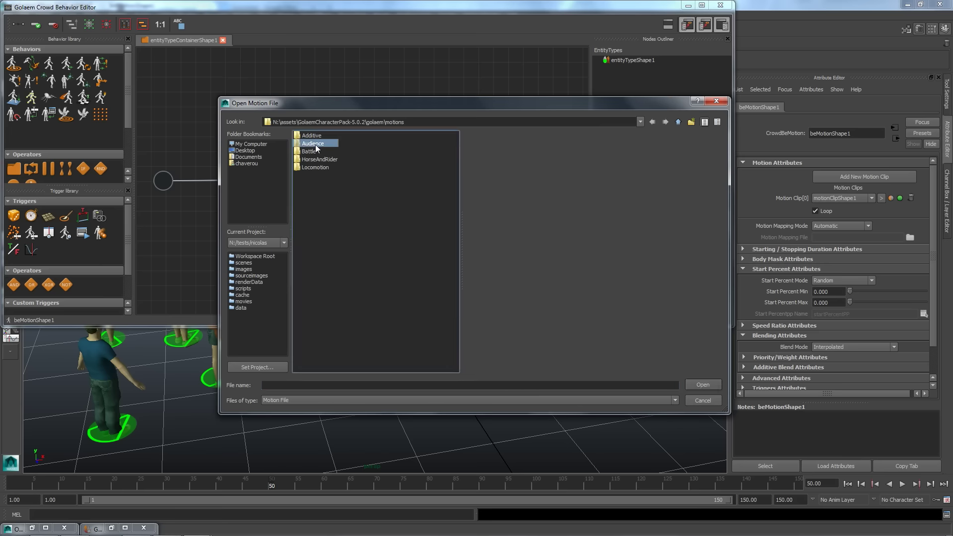
{"action": "double_click", "coordinate": [315, 144]}
{"action": "double_click", "coordinate": [309, 135]}
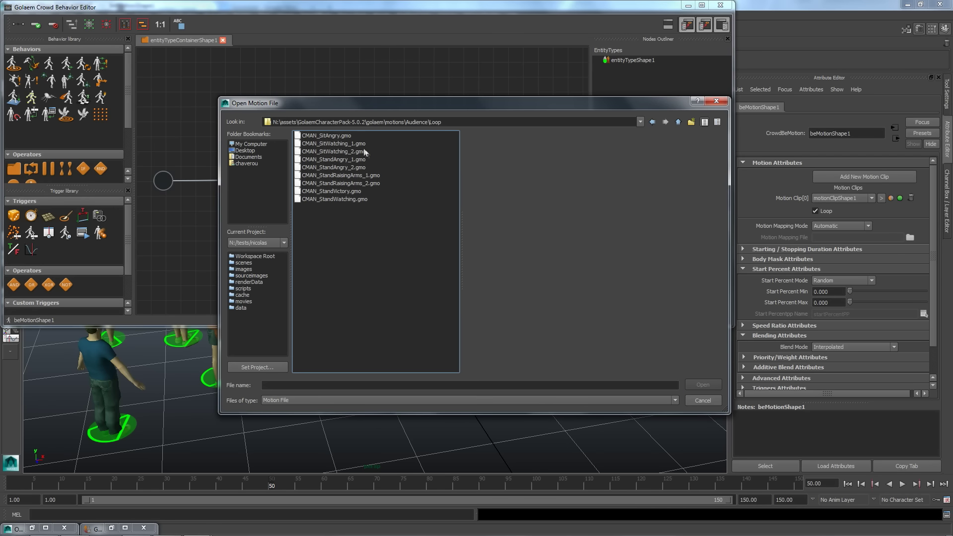
{"action": "double_click", "coordinate": [338, 144]}
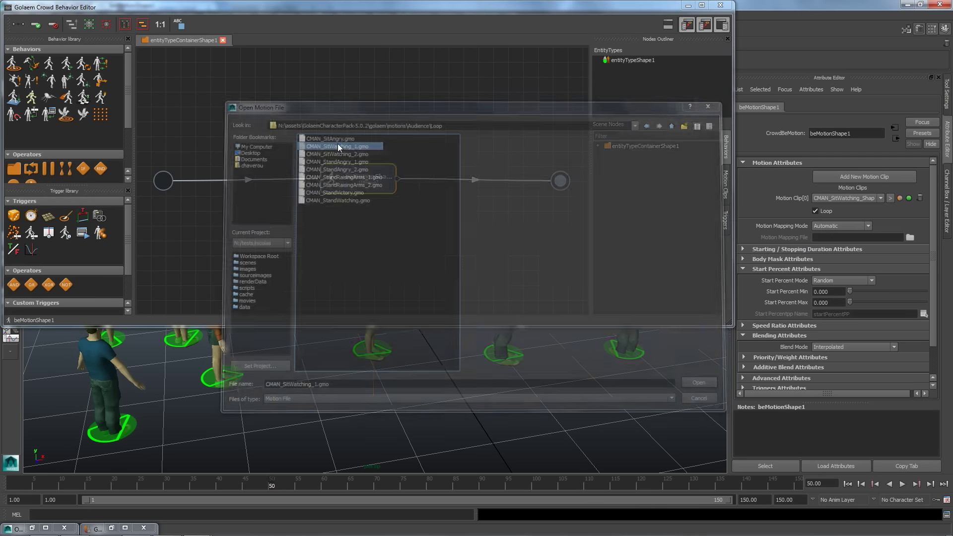
Minimize the behavior editor and advance the simulation from the first frame to frame 25 to examine the crowd's sitting motion
{"action": "left_click", "coordinate": [686, 7]}
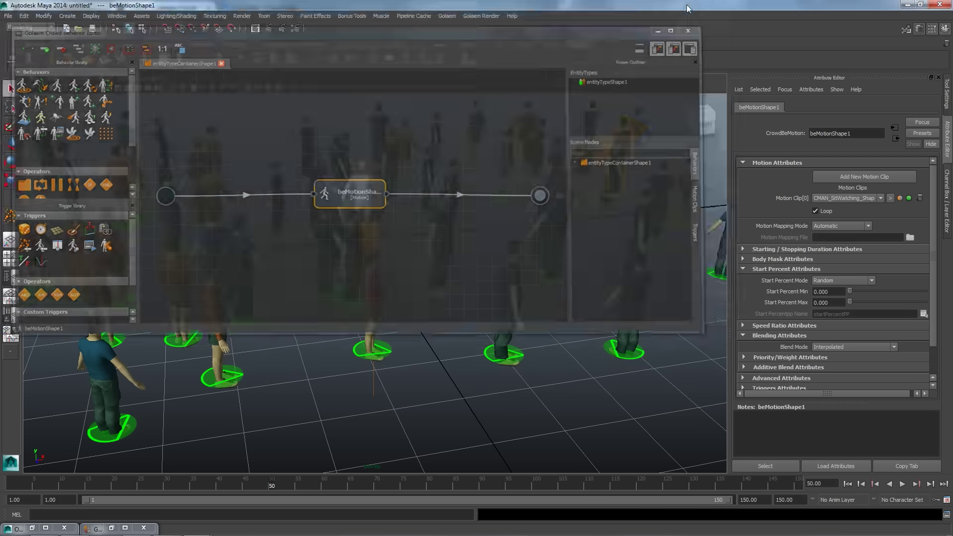
{"action": "left_click", "coordinate": [848, 484]}
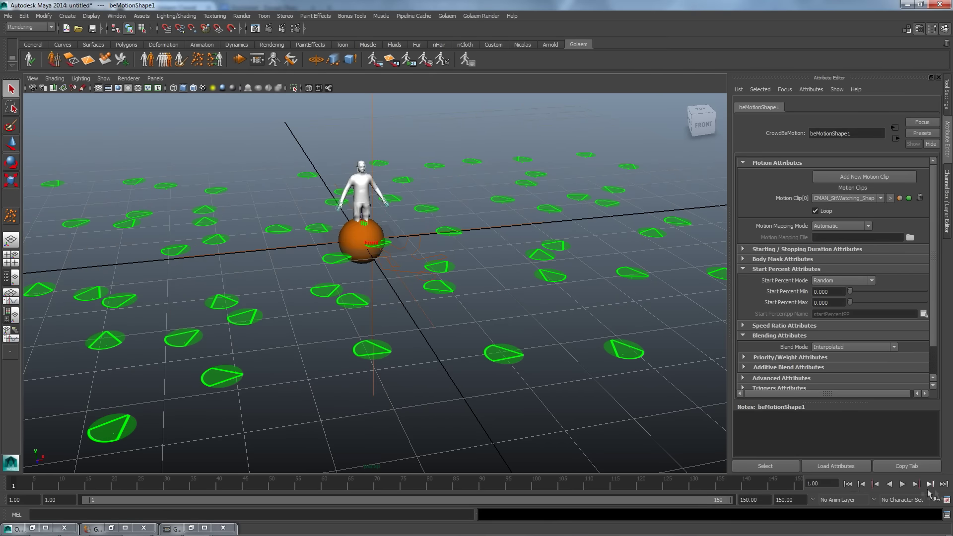
{"action": "left_click", "coordinate": [929, 484]}
{"action": "left_click", "coordinate": [929, 484]}
{"action": "left_click", "coordinate": [928, 483]}
{"action": "left_click", "coordinate": [929, 483]}
{"action": "left_click", "coordinate": [928, 483]}
{"action": "left_click", "coordinate": [929, 483]}
{"action": "left_click", "coordinate": [929, 484]}
{"action": "left_click", "coordinate": [929, 483]}
{"action": "left_click", "coordinate": [929, 484]}
{"action": "left_click", "coordinate": [929, 484]}
{"action": "left_click", "coordinate": [929, 484]}
{"action": "left_click", "coordinate": [929, 484]}
{"action": "left_click", "coordinate": [929, 484]}
{"action": "left_click", "coordinate": [929, 484]}
{"action": "left_click", "coordinate": [929, 484]}
{"action": "left_click", "coordinate": [929, 484]}
{"action": "left_click", "coordinate": [929, 484]}
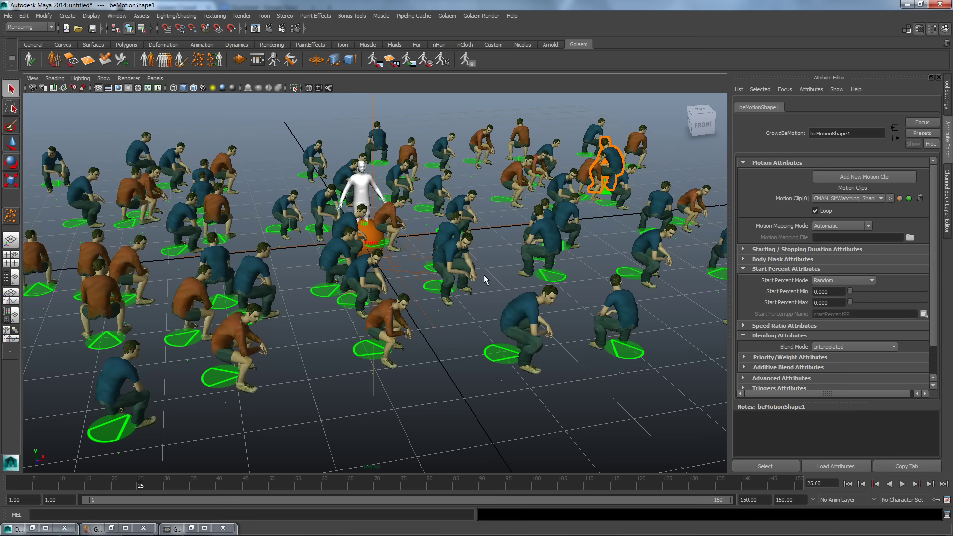
{"action": "left_click_drag", "start_coordinate": [431, 256], "coordinate": [398, 250], "text": "alt"}
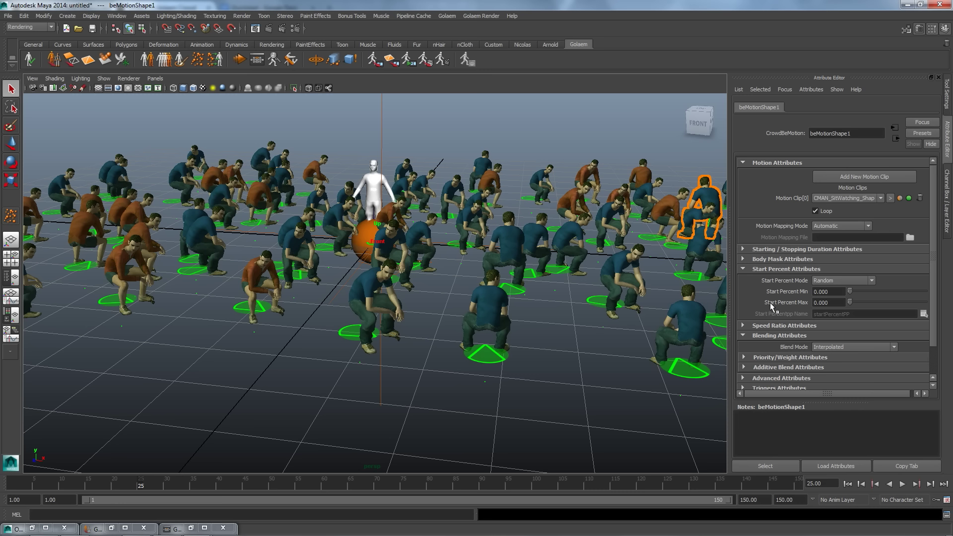
Set the motion behavior's Start Percent Max to 1.000 and rerun the simulation from the first frame to frame 25
{"action": "left_click_drag", "start_coordinate": [850, 303], "coordinate": [922, 302]}
{"action": "left_click", "coordinate": [848, 485]}
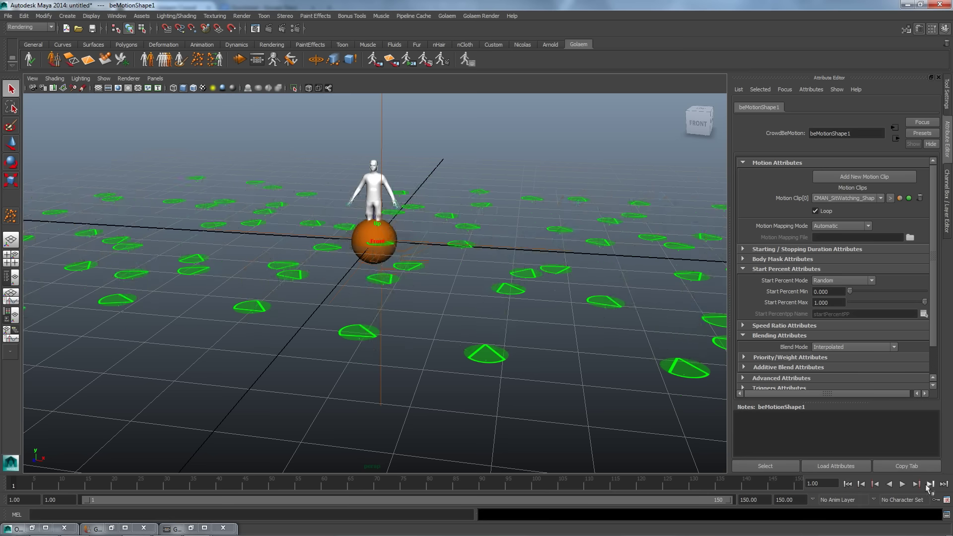
{"action": "left_click", "coordinate": [931, 483]}
{"action": "left_click", "coordinate": [929, 484]}
{"action": "left_click", "coordinate": [930, 484]}
{"action": "left_click", "coordinate": [930, 484]}
{"action": "left_click", "coordinate": [930, 484]}
{"action": "left_click", "coordinate": [930, 484]}
{"action": "left_click", "coordinate": [930, 483]}
{"action": "left_click", "coordinate": [930, 484]}
{"action": "left_click", "coordinate": [930, 484]}
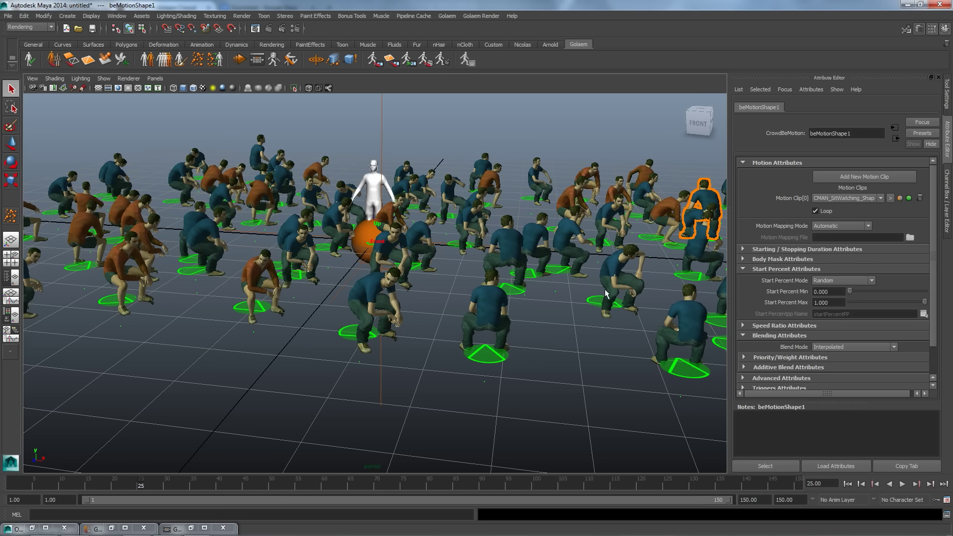
Inspect one seated character in Crowd Visual Feedback, view its running motion behavior in the behavior editor, and close both windows
{"action": "left_click", "coordinate": [539, 248]}
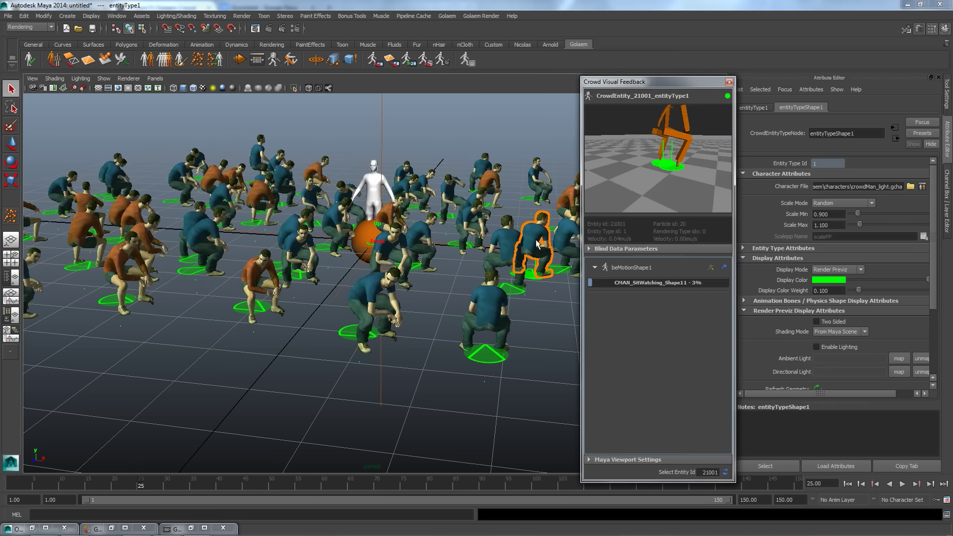
{"action": "left_click_drag", "start_coordinate": [675, 168], "coordinate": [643, 150], "text": "alt"}
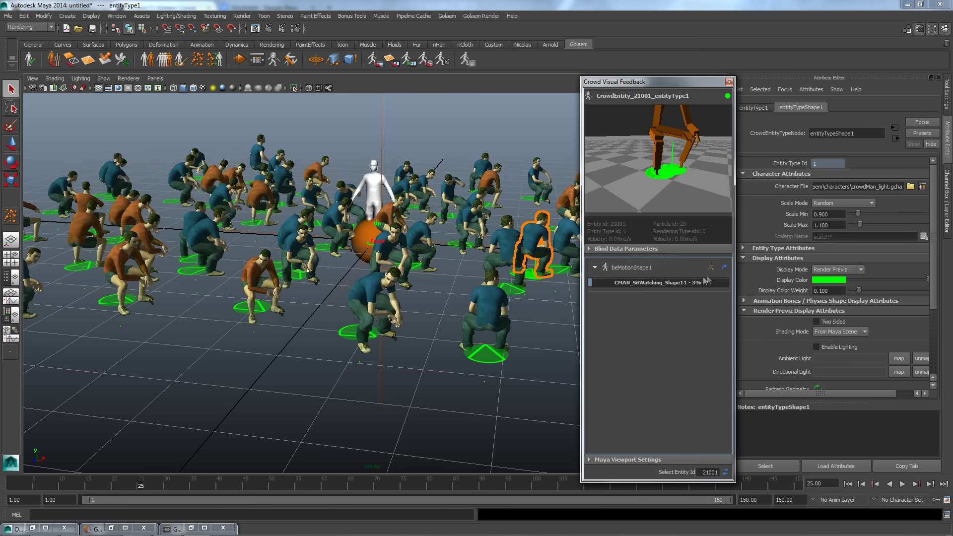
{"action": "left_click", "coordinate": [724, 268]}
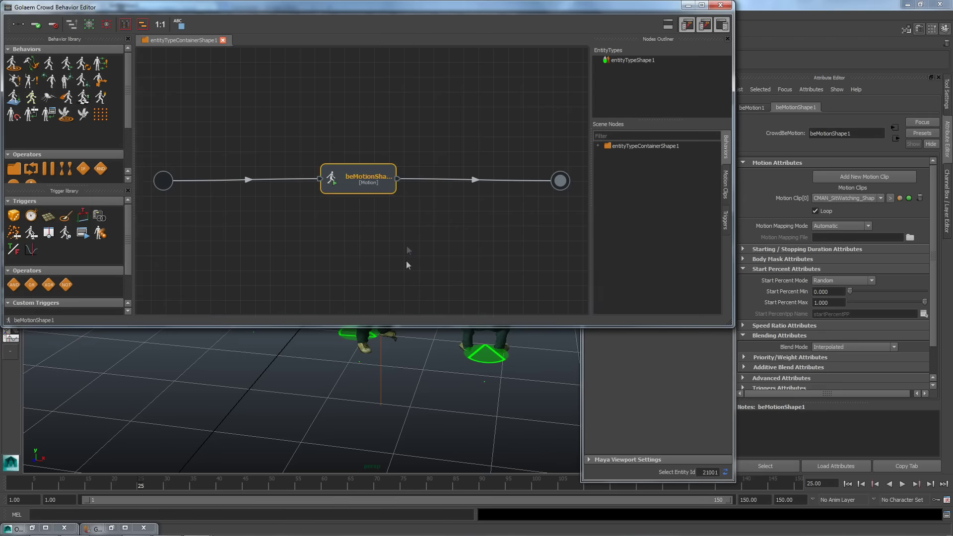
{"action": "left_click", "coordinate": [346, 249]}
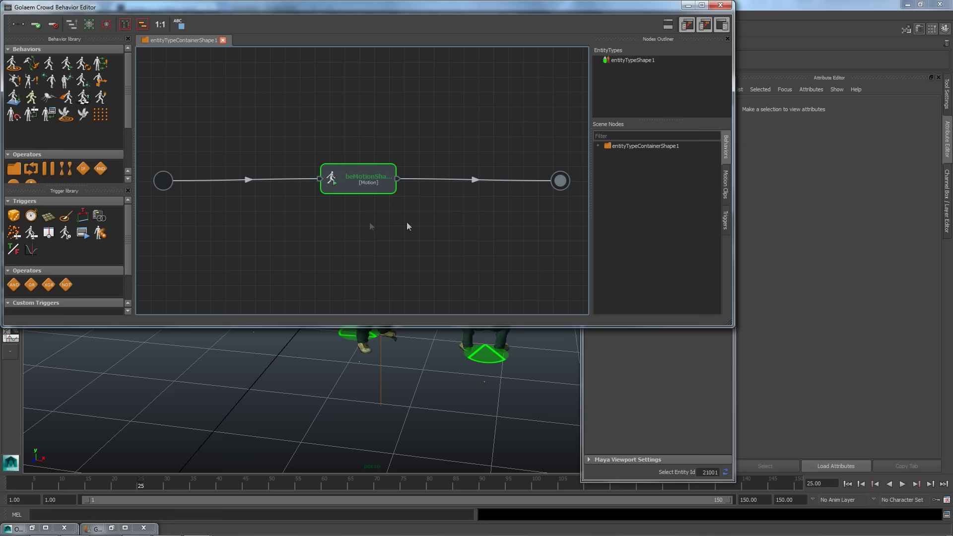
{"action": "left_click", "coordinate": [728, 6]}
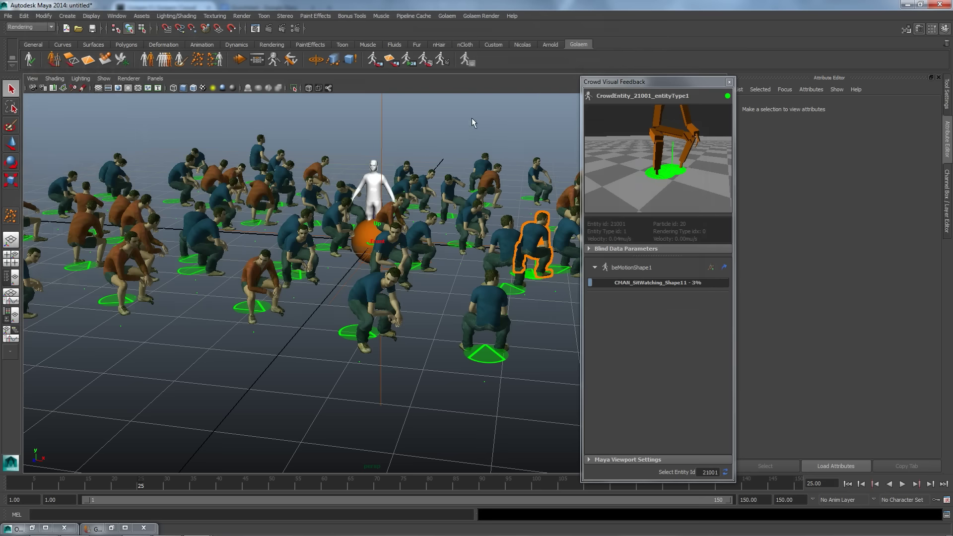
{"action": "left_click", "coordinate": [729, 81]}
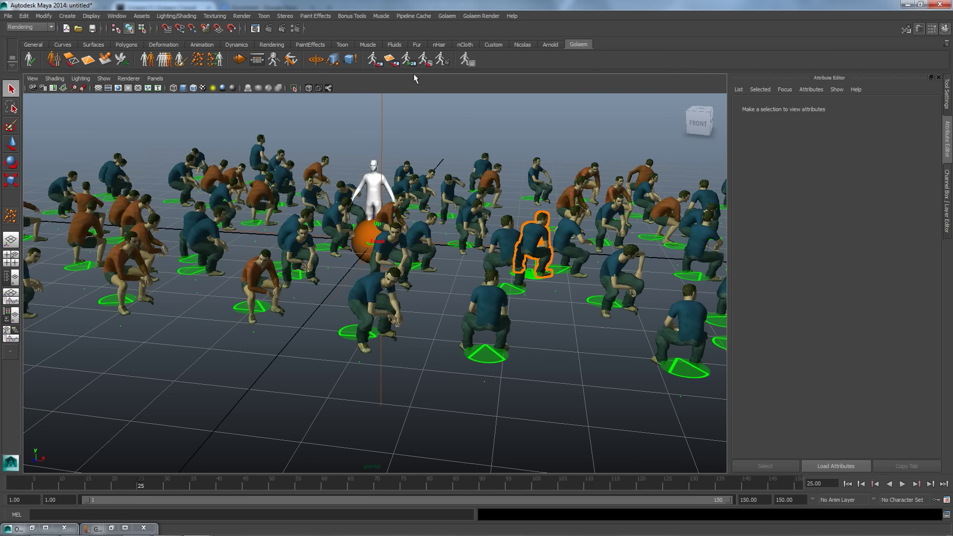
Export the crowdField1 simulation cache again and render the current frame, closing the exporter and the Render View
{"action": "left_click", "coordinate": [374, 59]}
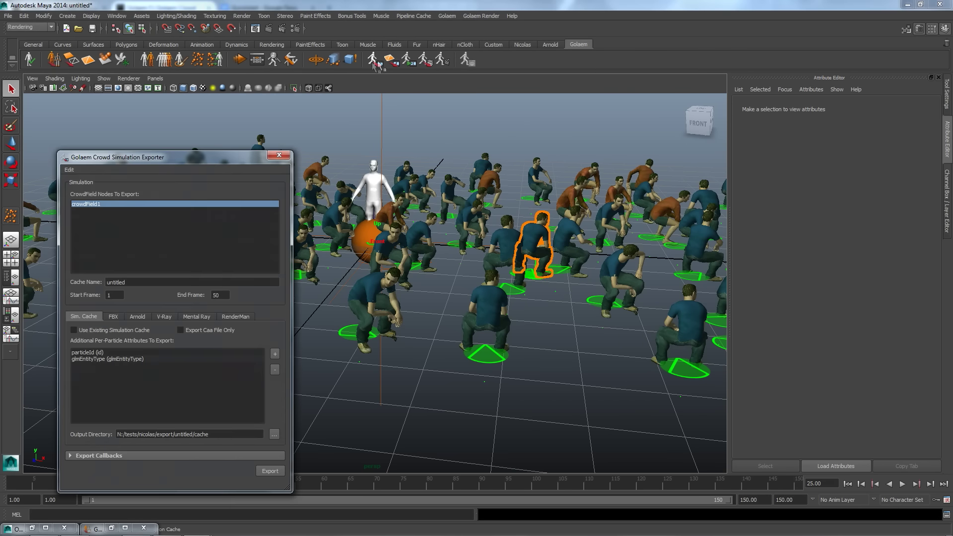
{"action": "left_click", "coordinate": [271, 471]}
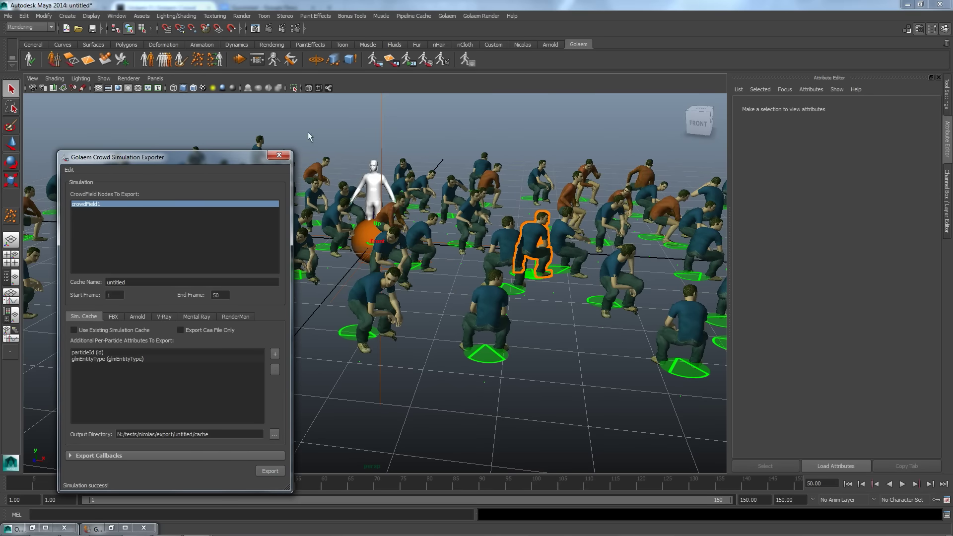
{"action": "left_click", "coordinate": [279, 155]}
{"action": "left_click", "coordinate": [268, 29]}
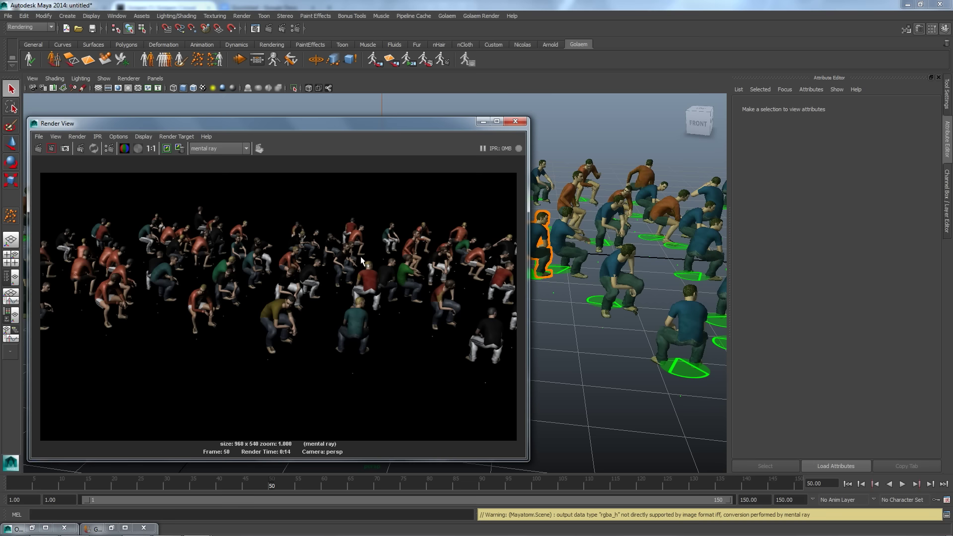
{"action": "left_click", "coordinate": [515, 121]}
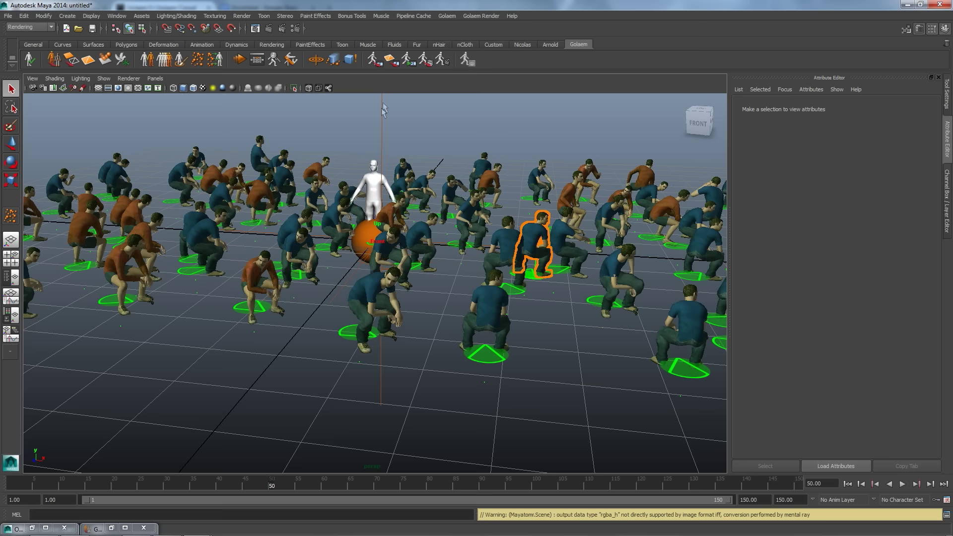
Create a simulation cache proxy for crowdField1, play back the cached crowd and scrub it to frame 28
{"action": "left_click", "coordinate": [408, 60]}
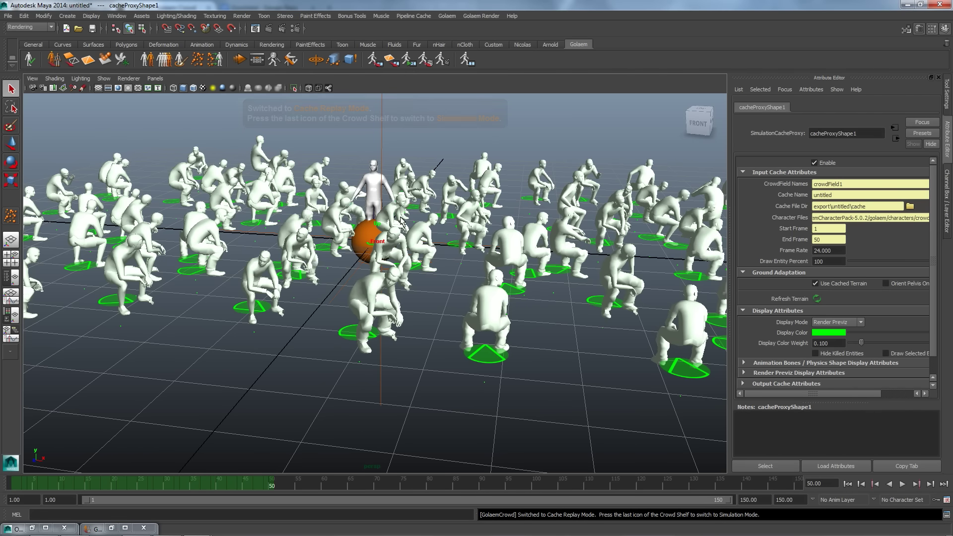
{"action": "left_click_drag", "start_coordinate": [397, 313], "coordinate": [400, 314], "text": "alt"}
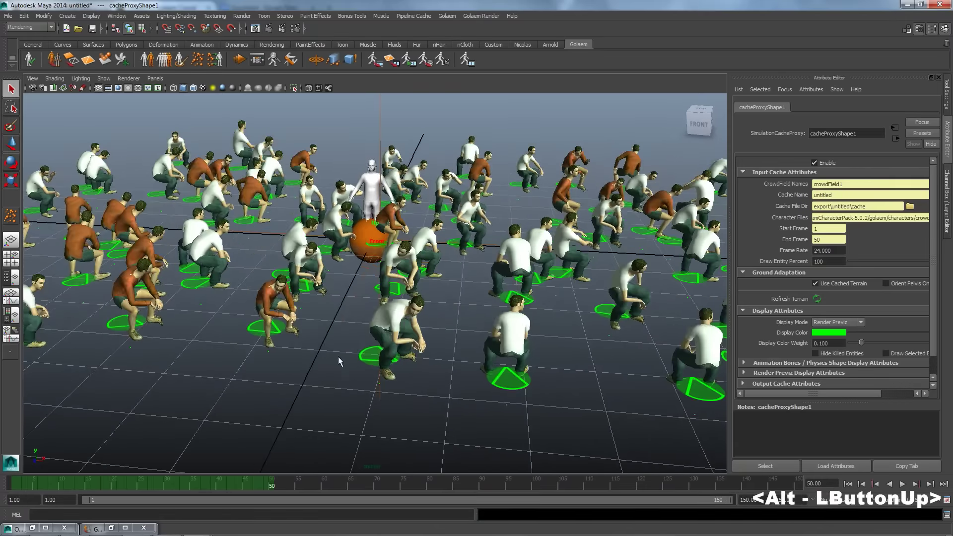
{"action": "key", "text": "alt+v"}
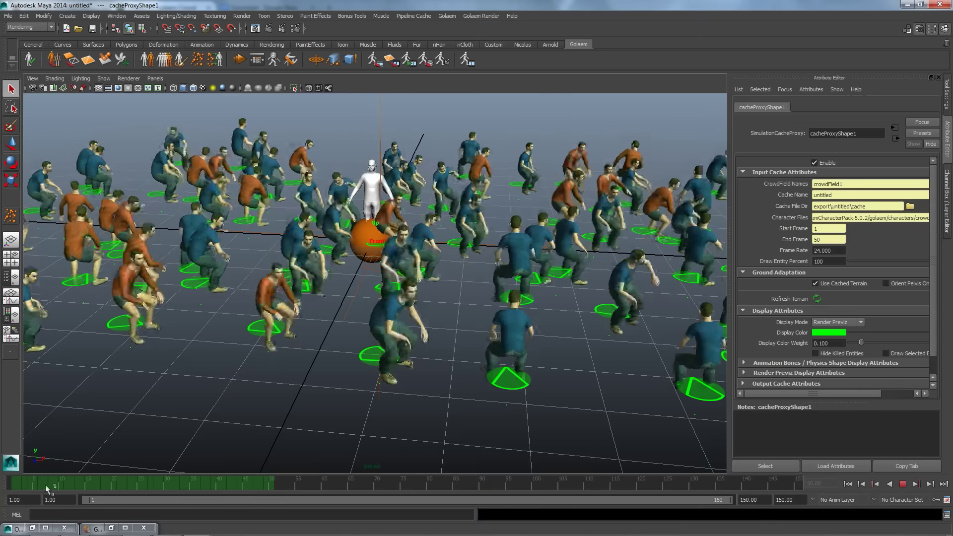
{"action": "left_click_drag", "start_coordinate": [97, 486], "coordinate": [157, 486]}
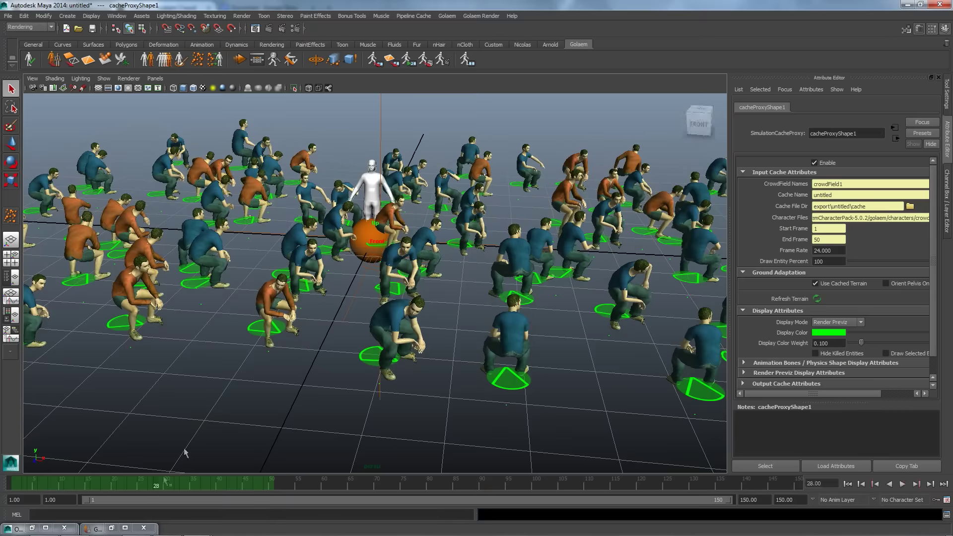
Switch to Simulation Mode and back to Cache Replay Mode, and replay the cache, stopping at frame 22
{"action": "left_click", "coordinate": [468, 61]}
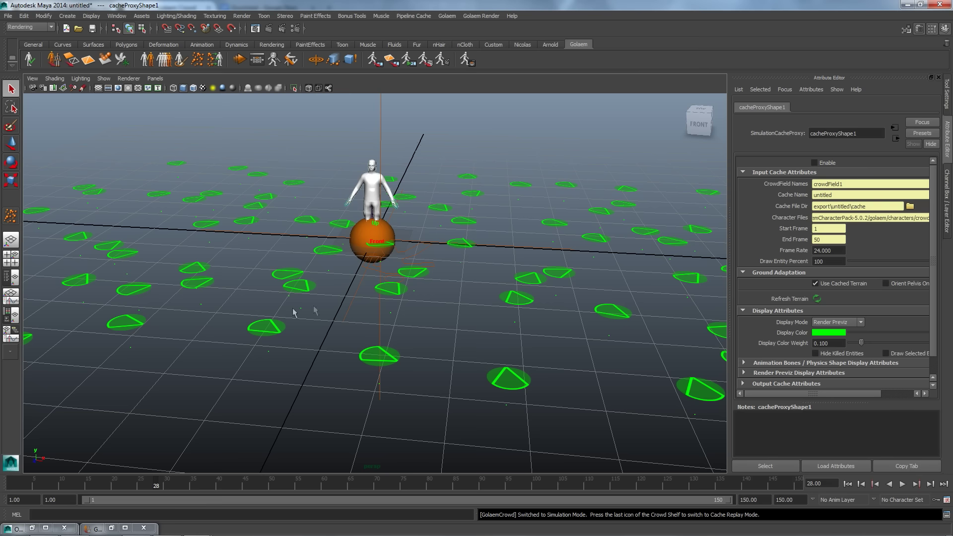
{"action": "left_click", "coordinate": [468, 61]}
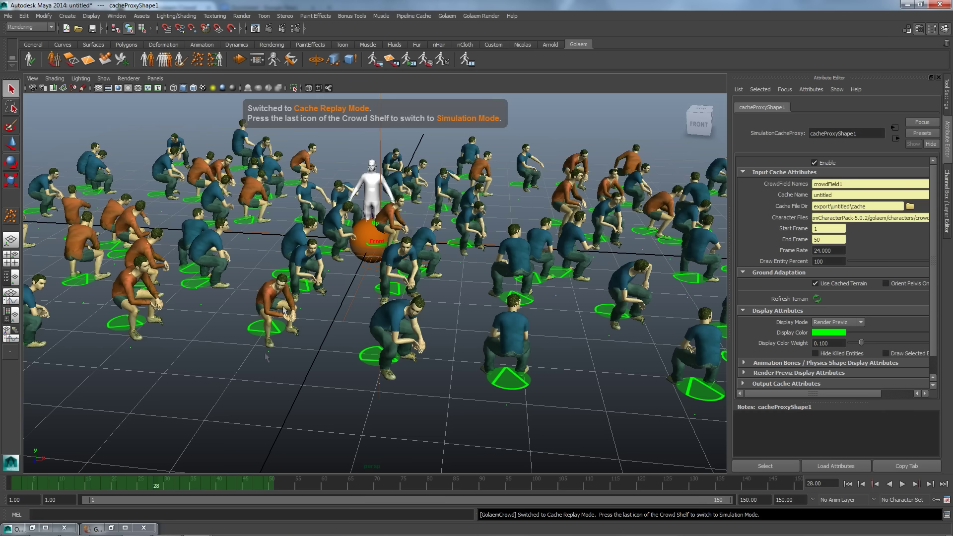
{"action": "key", "text": "alt+v"}
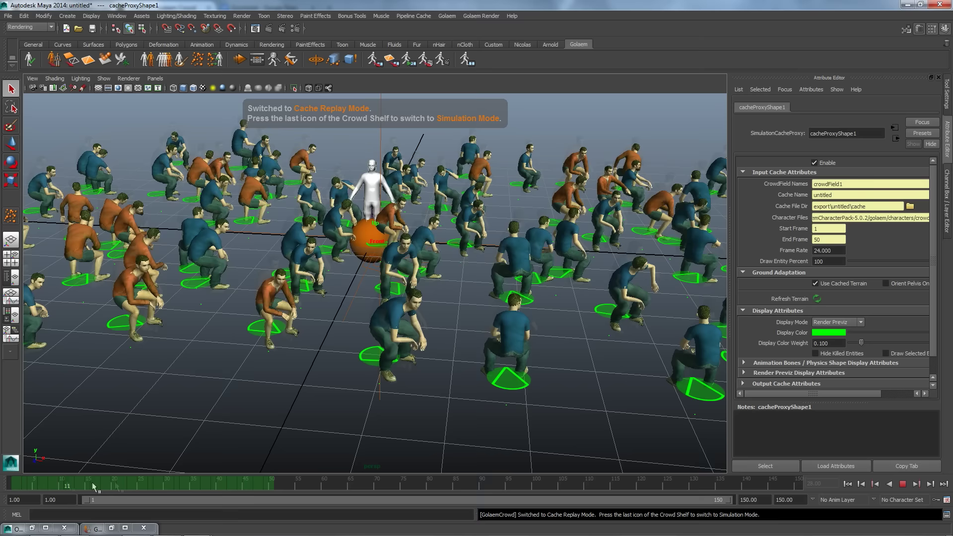
{"action": "left_click", "coordinate": [123, 483]}
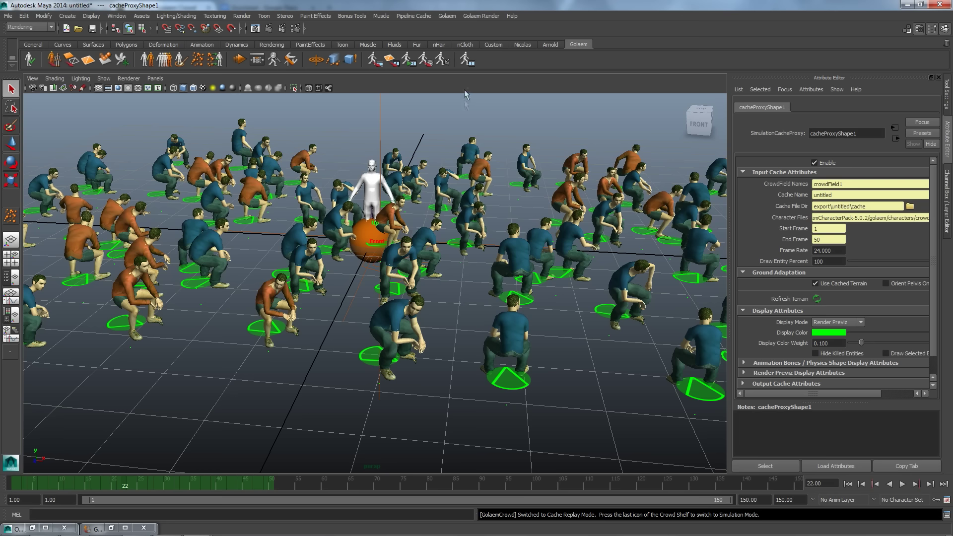
Open the Simulation Cache Layout for the proxy and move a group of characters at the crowd's edge about 2.762 along Z
{"action": "left_click", "coordinate": [430, 62]}
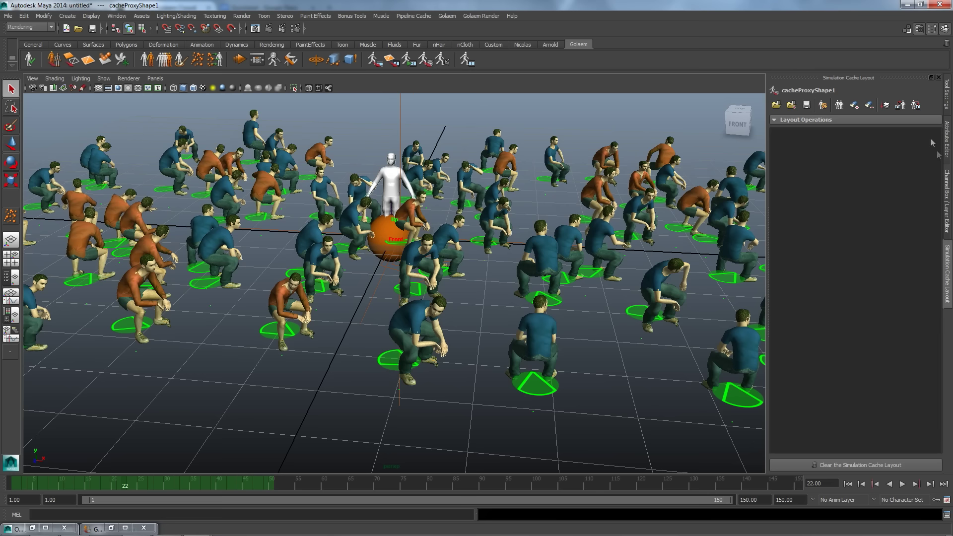
{"action": "left_click_drag", "start_coordinate": [476, 250], "coordinate": [504, 245], "text": "alt"}
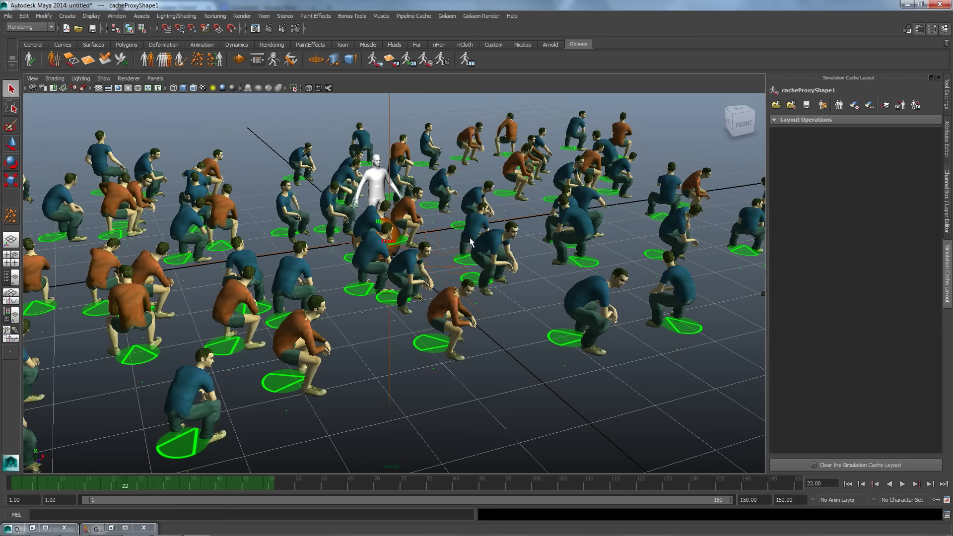
{"action": "key", "text": "F9"}
{"action": "left_click_drag", "start_coordinate": [591, 283], "coordinate": [531, 276], "text": "alt"}
{"action": "middle_click_drag", "start_coordinate": [531, 276], "coordinate": [506, 253], "text": "alt"}
{"action": "right_click_drag", "start_coordinate": [506, 253], "coordinate": [487, 259], "text": "alt"}
{"action": "left_click_drag", "start_coordinate": [328, 236], "coordinate": [603, 349]}
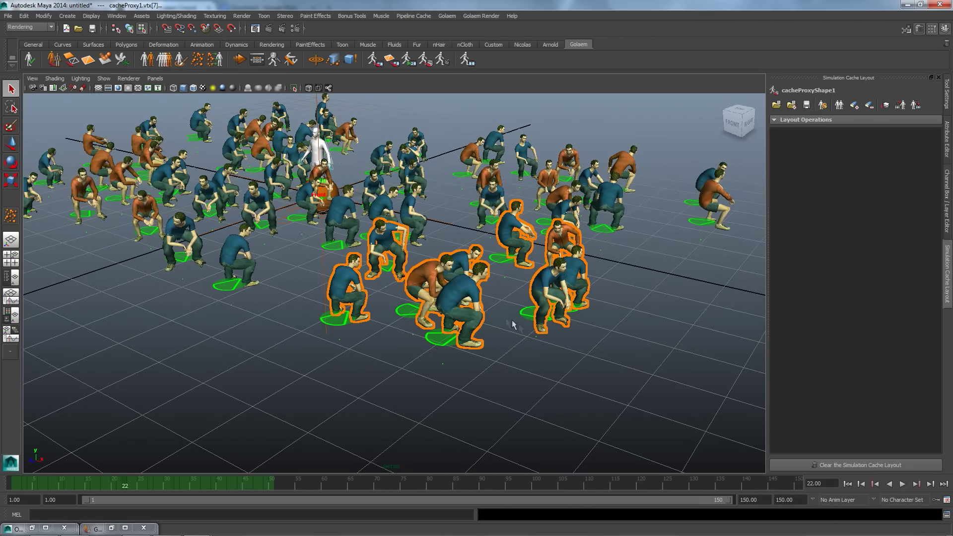
{"action": "key", "text": "w"}
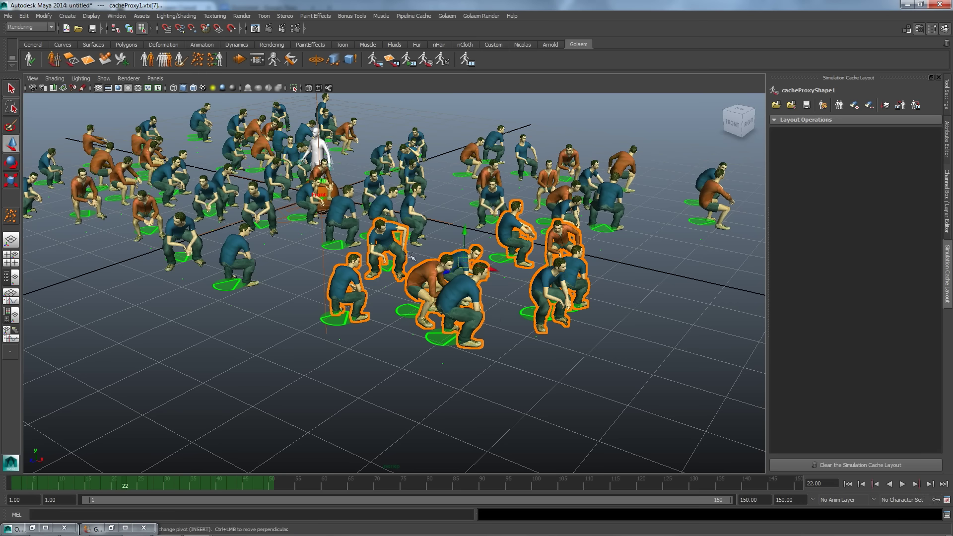
{"action": "left_click_drag", "start_coordinate": [442, 272], "coordinate": [355, 328]}
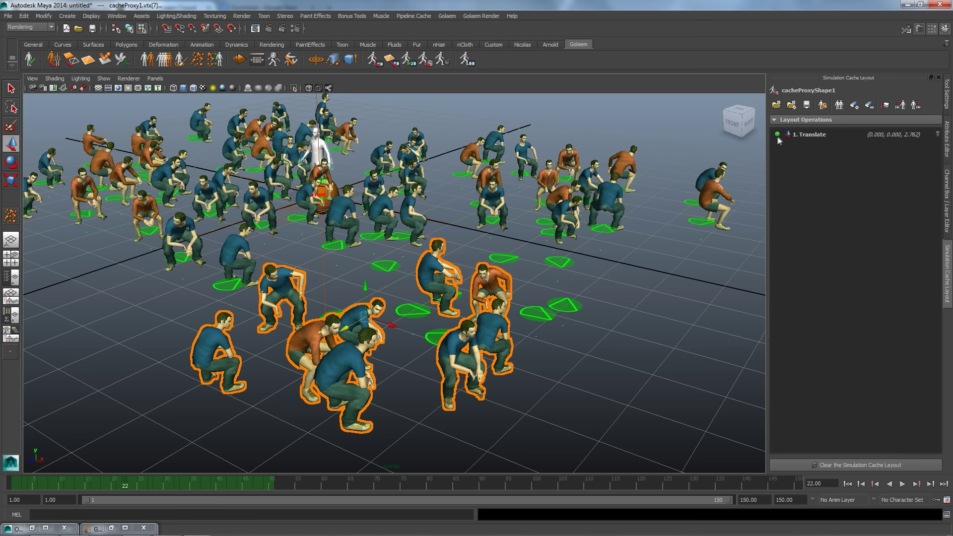
Set the Z value of the Translate layout operation to 3 and deselect the moved characters
{"action": "left_click", "coordinate": [880, 134]}
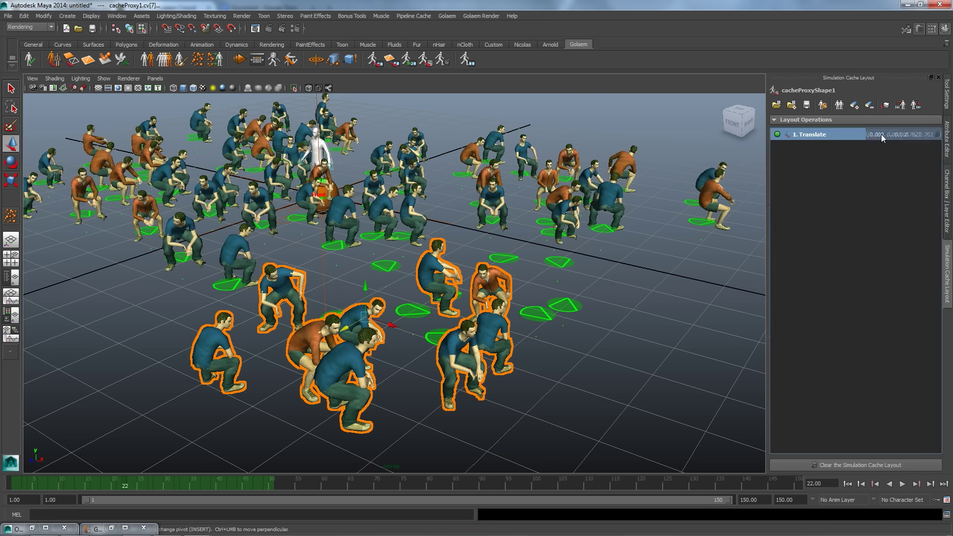
{"action": "left_click", "coordinate": [936, 135]}
{"action": "type", "text": "3"}
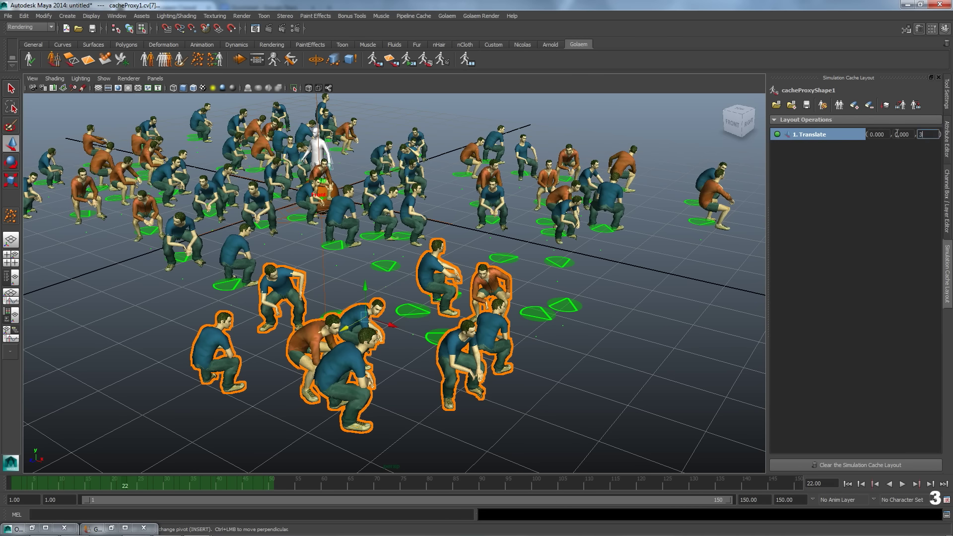
{"action": "key", "text": "Tab"}
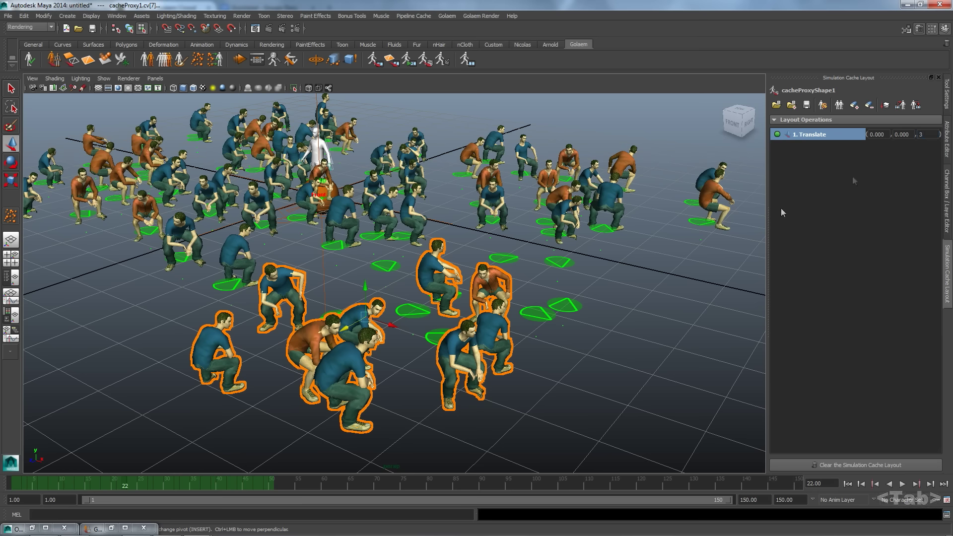
{"action": "left_click", "coordinate": [883, 135]}
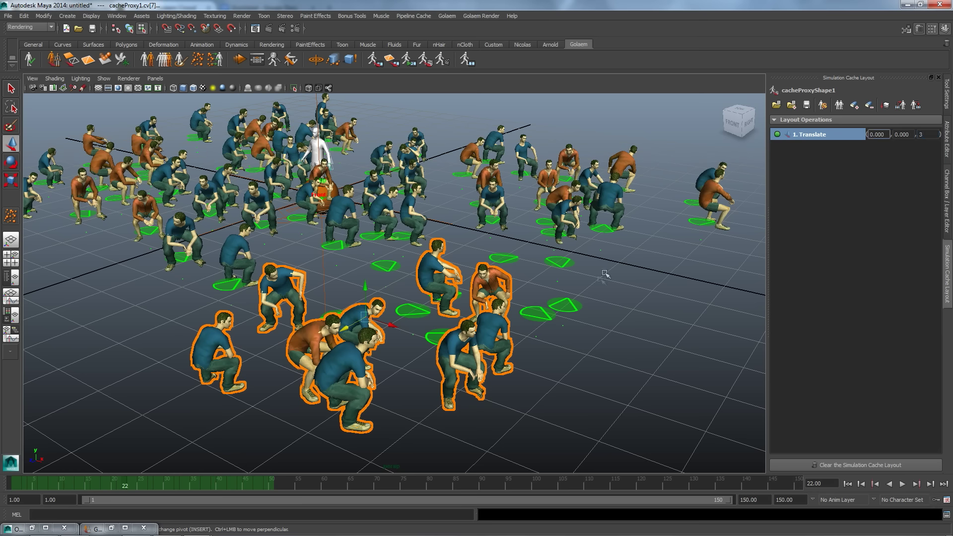
{"action": "left_click", "coordinate": [613, 303]}
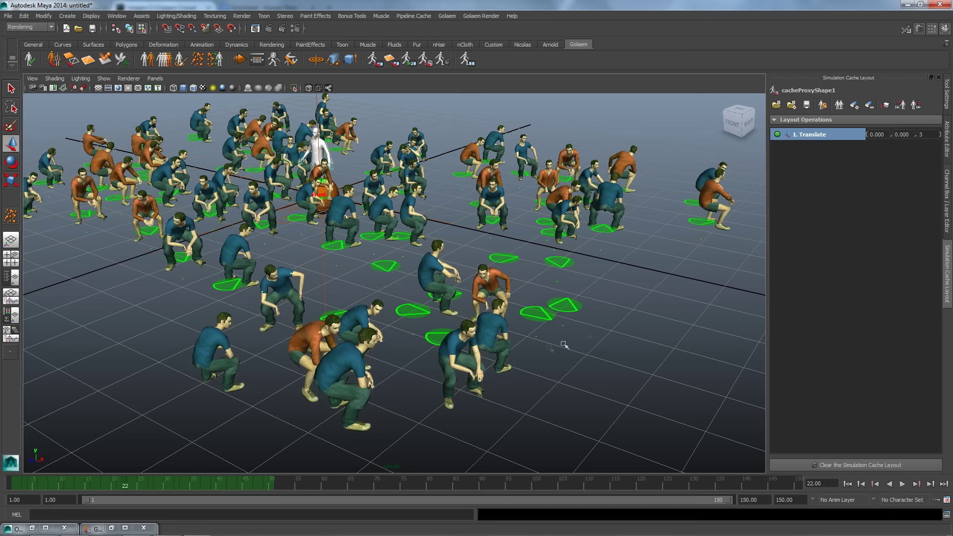
{"action": "left_click_drag", "start_coordinate": [564, 344], "coordinate": [519, 332], "text": "alt"}
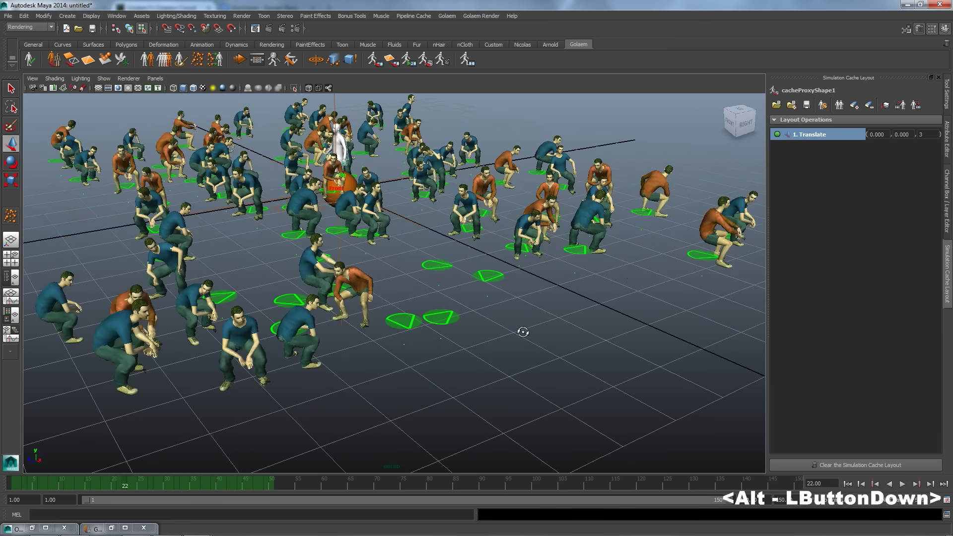
Toggle the Translate layout operation off and on again, and set its Z value to 3
{"action": "left_click", "coordinate": [778, 134]}
{"action": "left_click", "coordinate": [778, 135]}
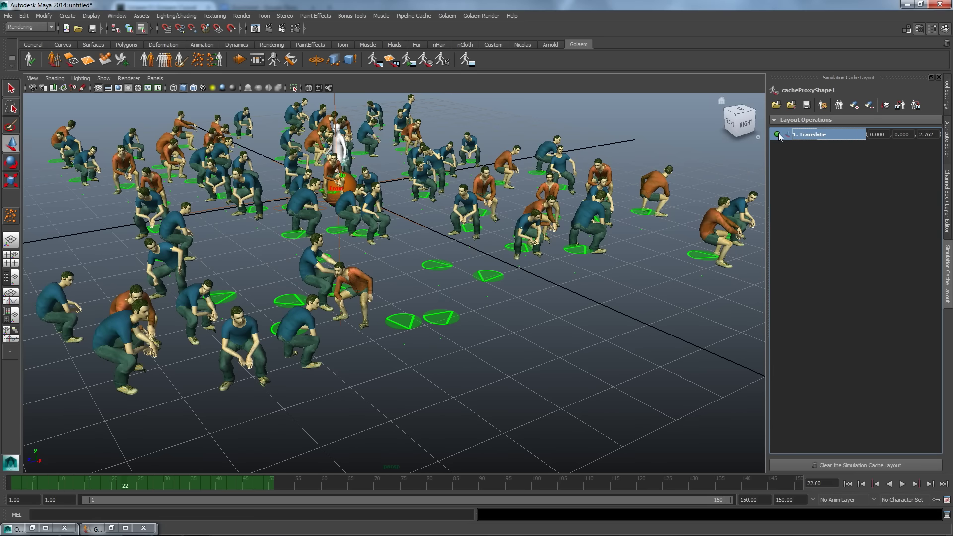
{"action": "left_click", "coordinate": [924, 134]}
{"action": "type", "text": "0"}
{"action": "key", "text": "Return"}
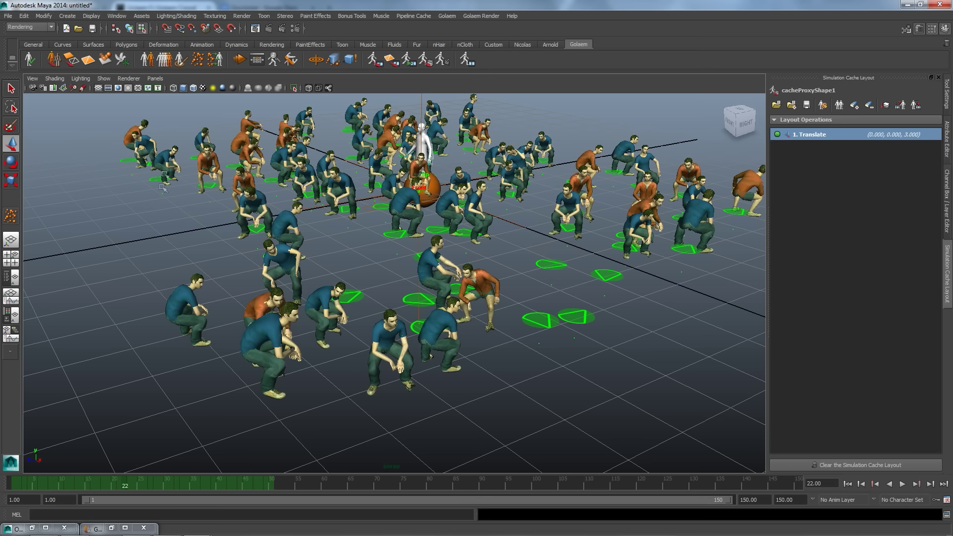
Select a group of characters beside the ball and rotate them about -33.5 degrees around Y
{"action": "left_click_drag", "start_coordinate": [205, 245], "coordinate": [254, 251], "text": "alt"}
{"action": "middle_click_drag", "start_coordinate": [254, 250], "coordinate": [296, 261], "text": "alt"}
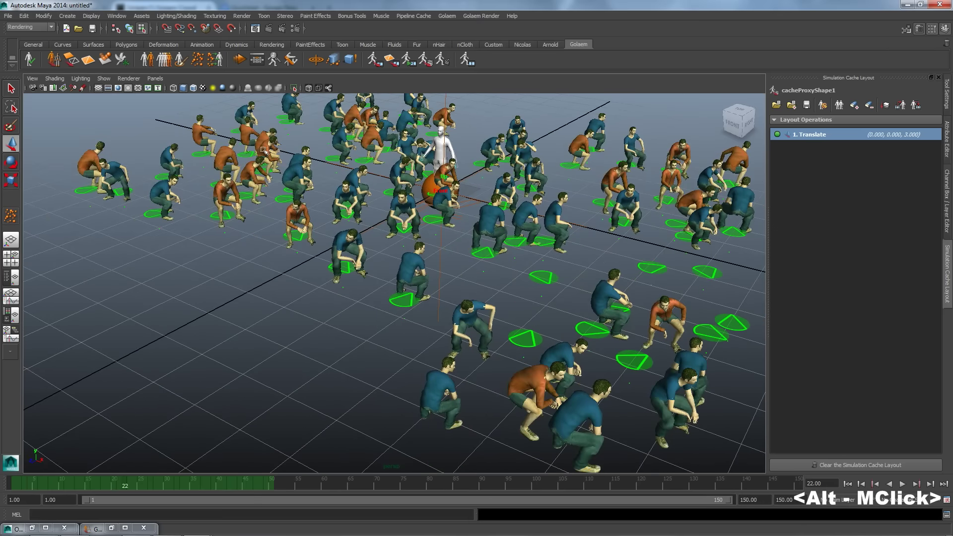
{"action": "left_click_drag", "start_coordinate": [267, 148], "coordinate": [449, 316]}
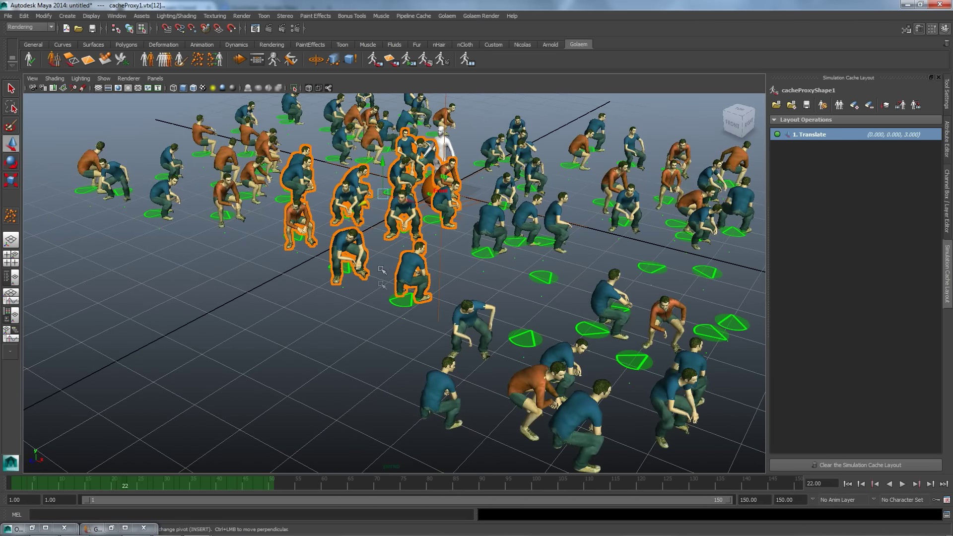
{"action": "key", "text": "e"}
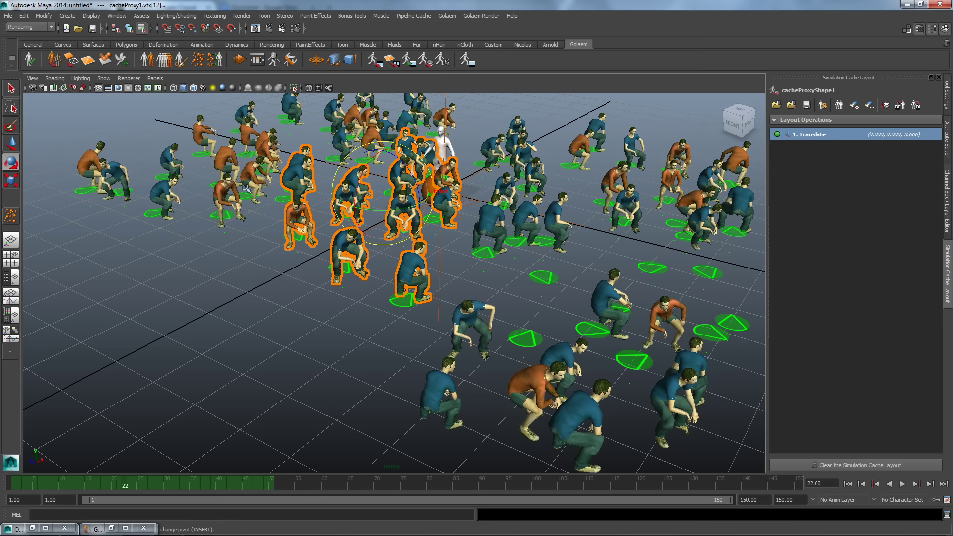
{"action": "left_click_drag", "start_coordinate": [371, 208], "coordinate": [351, 215]}
Scale the selected characters by about 0.826 in World mode, and by about 1.298 with the scale axis set to Object
{"action": "key", "text": "r"}
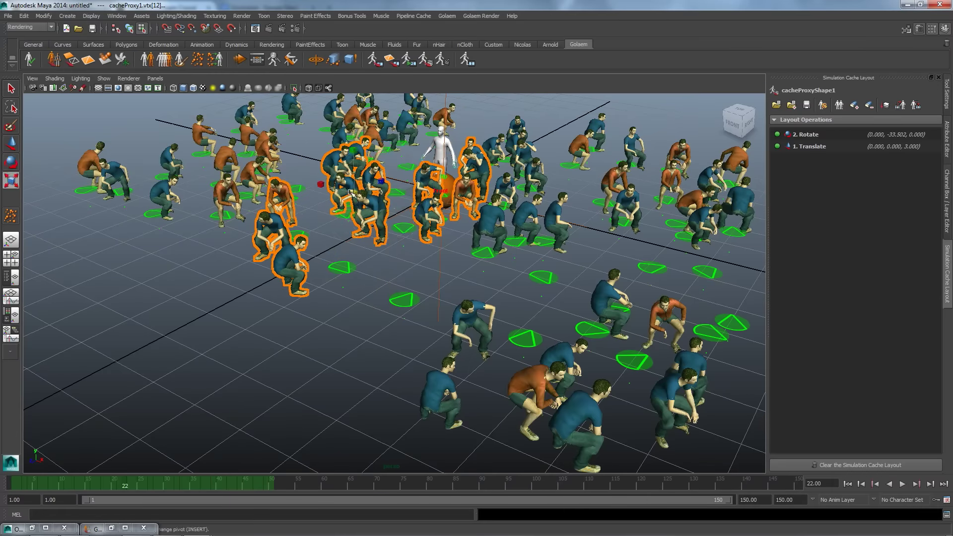
{"action": "left_click_drag", "start_coordinate": [354, 191], "coordinate": [321, 203]}
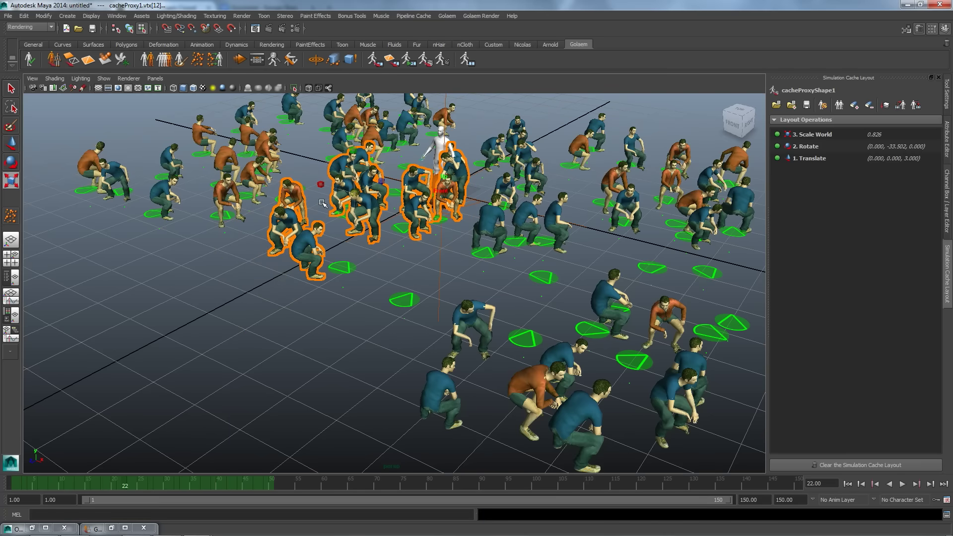
{"action": "left_click", "coordinate": [946, 93]}
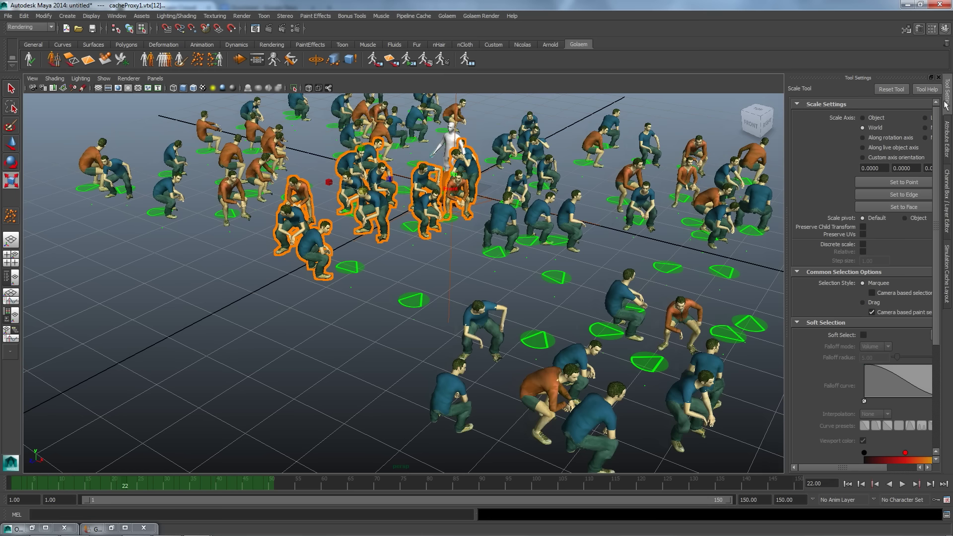
{"action": "left_click", "coordinate": [862, 119]}
{"action": "left_click_drag", "start_coordinate": [365, 191], "coordinate": [396, 188]}
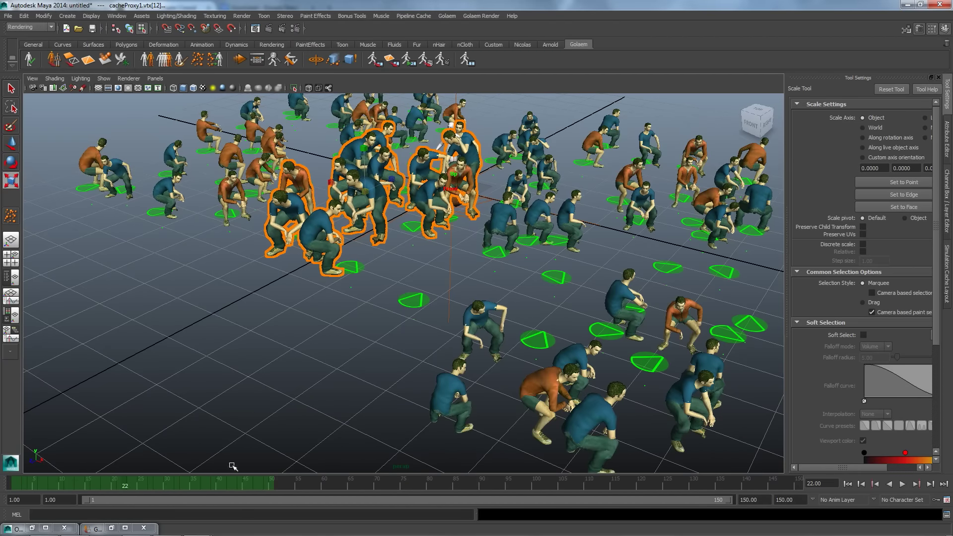
Play the cached crowd to frame 29 and duplicate another group of characters at the crowd's front in the cache layout
{"action": "key", "text": "alt+v"}
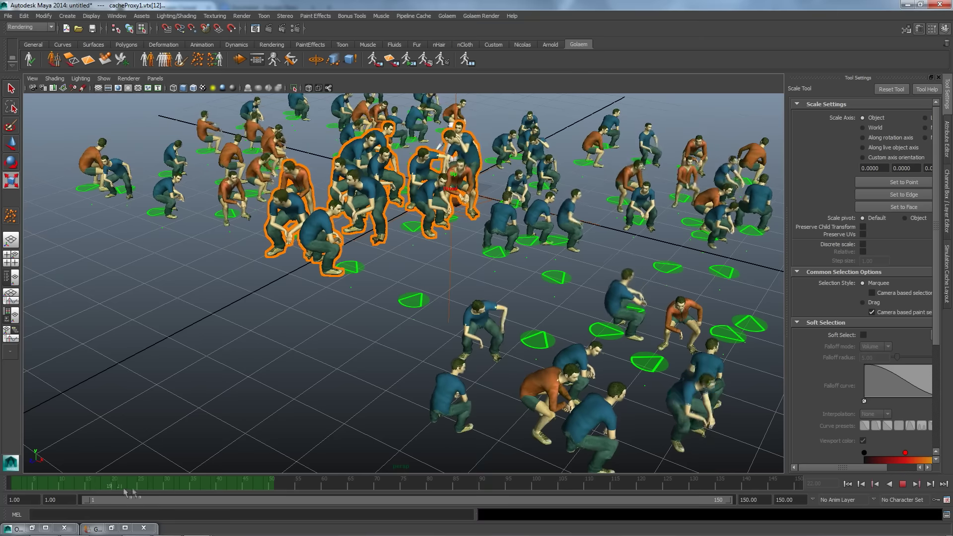
{"action": "left_click", "coordinate": [161, 489]}
{"action": "middle_click_drag", "start_coordinate": [189, 363], "coordinate": [226, 412], "text": "alt"}
{"action": "left_click_drag", "start_coordinate": [225, 412], "coordinate": [287, 425], "text": "alt"}
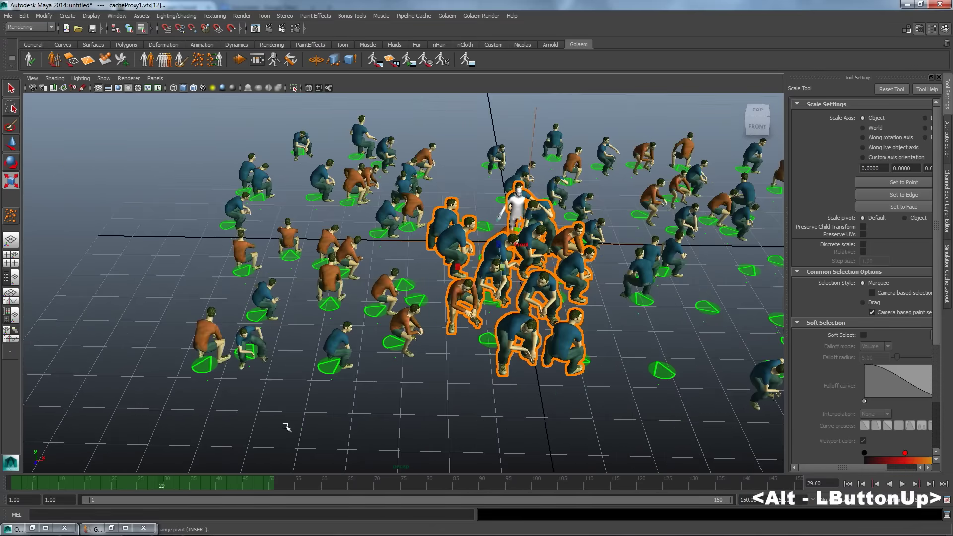
{"action": "left_click_drag", "start_coordinate": [164, 241], "coordinate": [417, 409]}
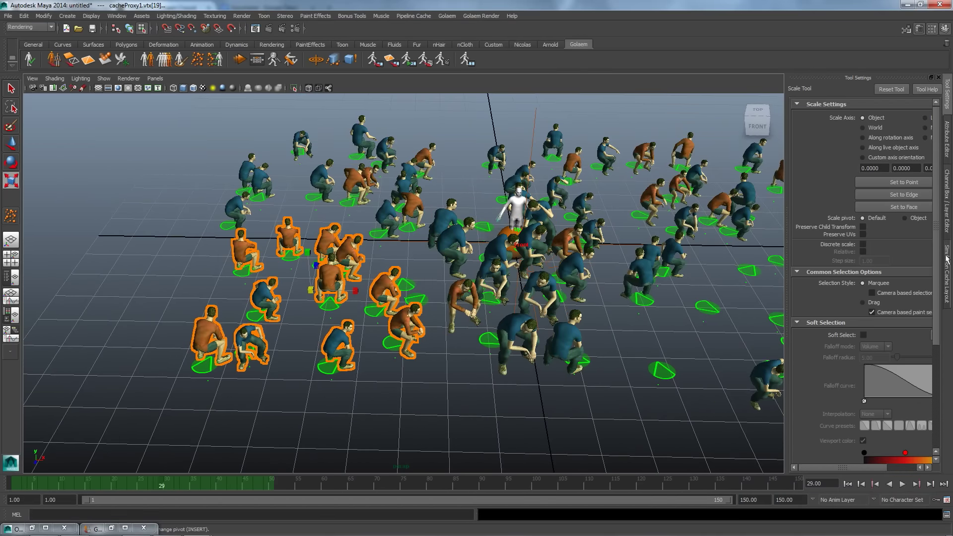
{"action": "left_click", "coordinate": [946, 273]}
{"action": "left_click", "coordinate": [838, 107]}
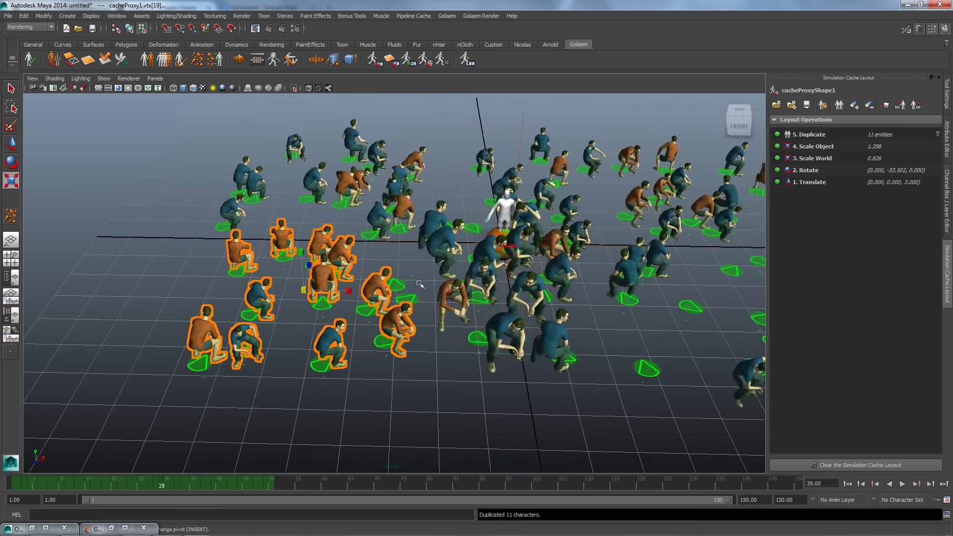
Translate the duplicated characters by about (5.105, 0, 5.660) and rotate them by about (180, -83.664, 180)
{"action": "key", "text": "w"}
{"action": "left_click_drag", "start_coordinate": [300, 307], "coordinate": [280, 400]}
{"action": "right_click_drag", "start_coordinate": [481, 341], "coordinate": [330, 361], "text": "alt"}
{"action": "left_click_drag", "start_coordinate": [330, 362], "coordinate": [447, 368]}
{"action": "key", "text": "e"}
{"action": "right_click_drag", "start_coordinate": [447, 368], "coordinate": [642, 378], "text": "alt"}
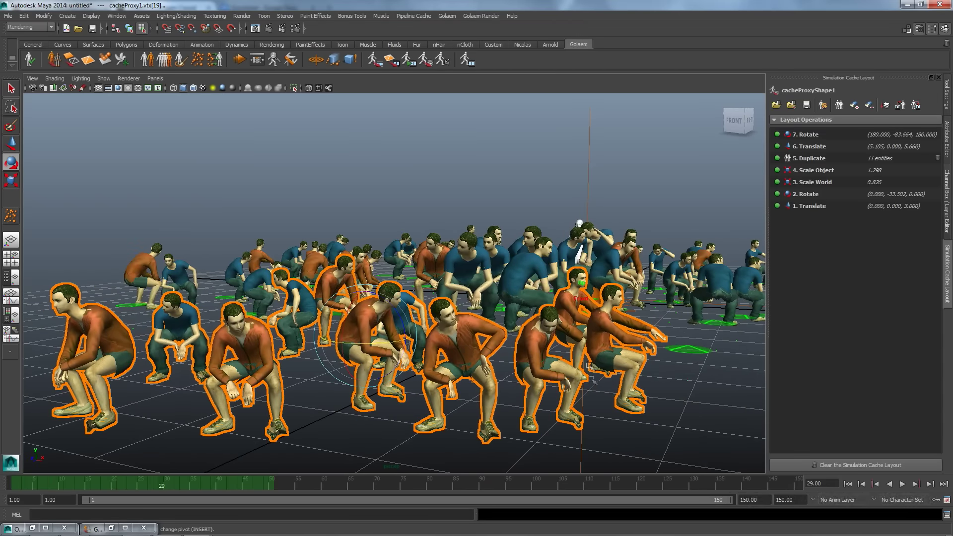
In the Character Palette, replace one front character's sweatshirt and short pants meshes with MAN_MD_torso_tshirt_std and MAN_MD_legs_pants_longFolds
{"action": "left_click", "coordinate": [824, 105]}
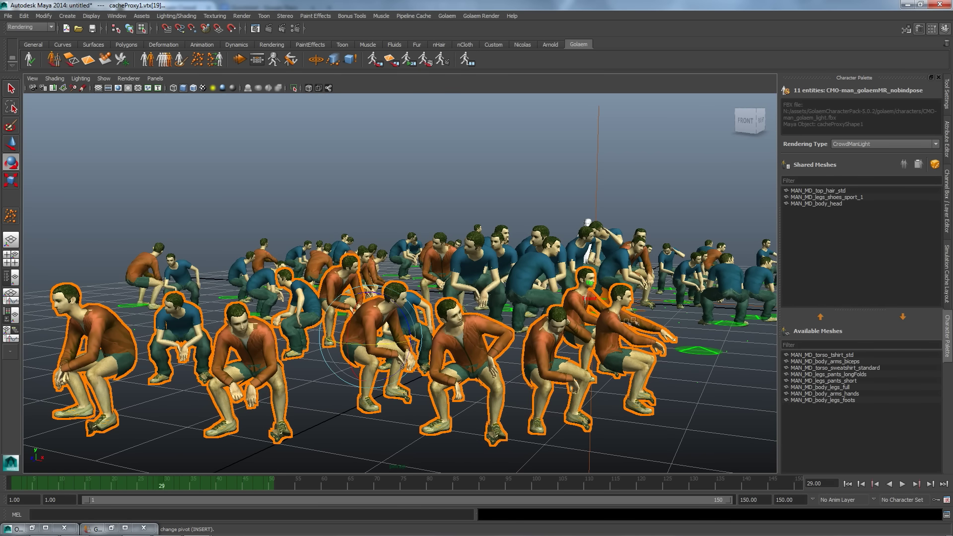
{"action": "left_click", "coordinate": [548, 336]}
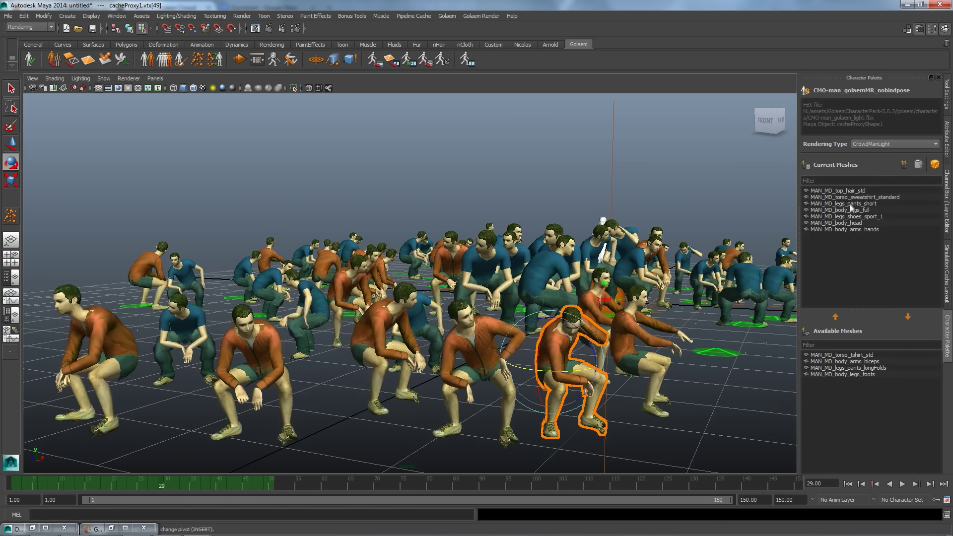
{"action": "left_click", "coordinate": [852, 191]}
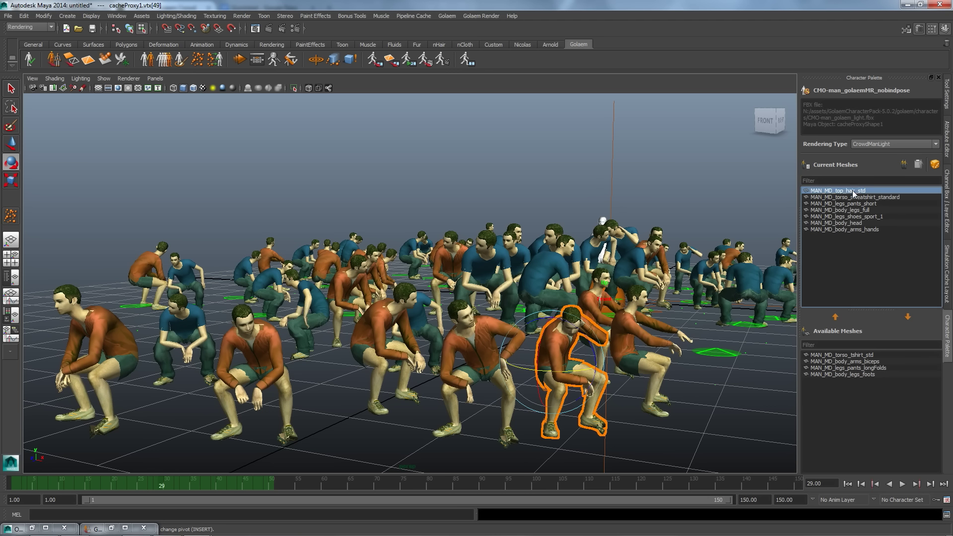
{"action": "left_click", "coordinate": [867, 197]}
{"action": "left_click", "coordinate": [865, 204]}
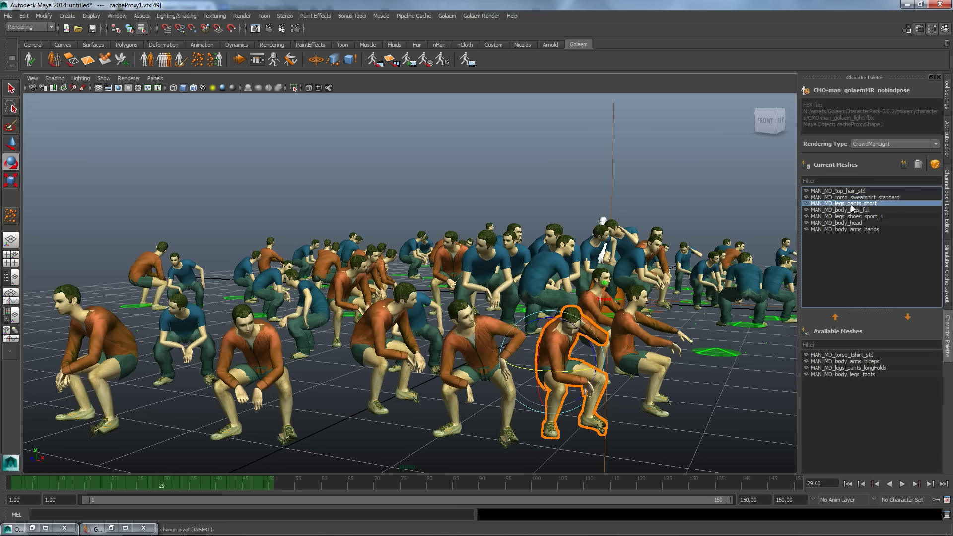
{"action": "double_click", "coordinate": [850, 204]}
{"action": "double_click", "coordinate": [855, 198]}
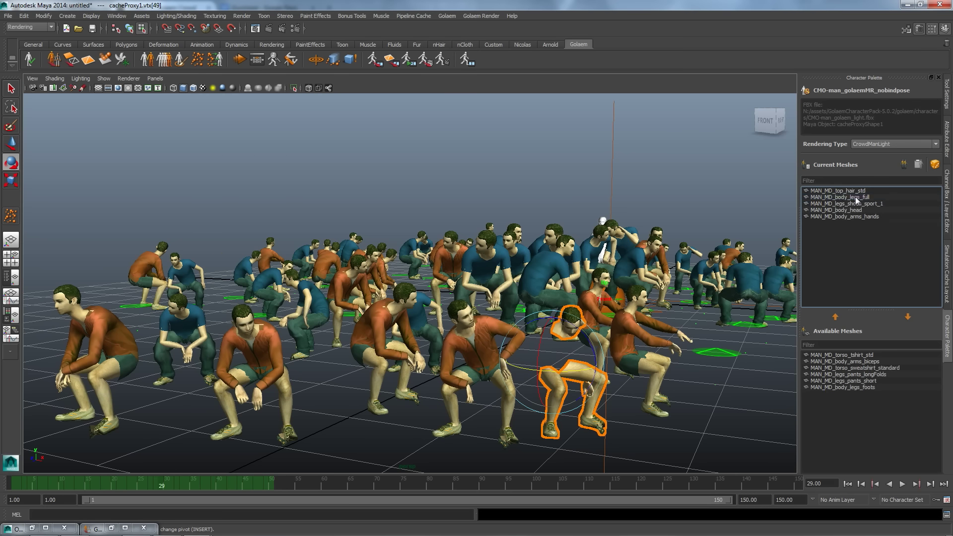
{"action": "double_click", "coordinate": [856, 355]}
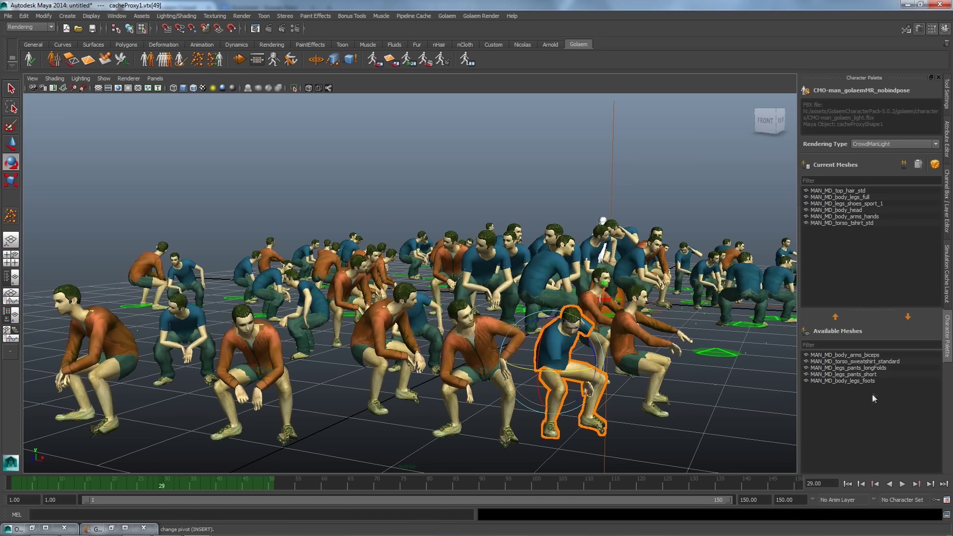
{"action": "left_click", "coordinate": [865, 368]}
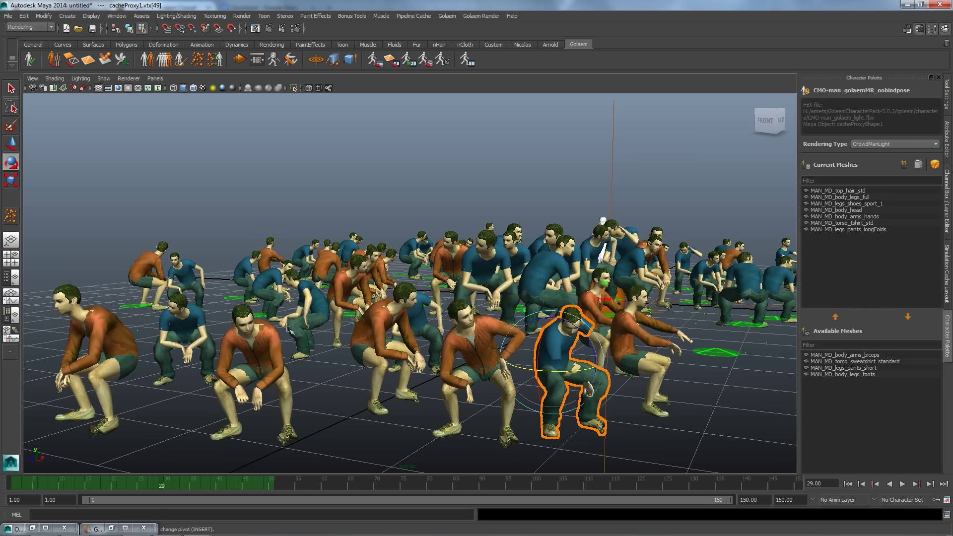
Select a group of characters on one side of the crowd and randomize their mesh assets repeatedly
{"action": "middle_click_drag", "start_coordinate": [275, 306], "coordinate": [348, 307], "text": "alt"}
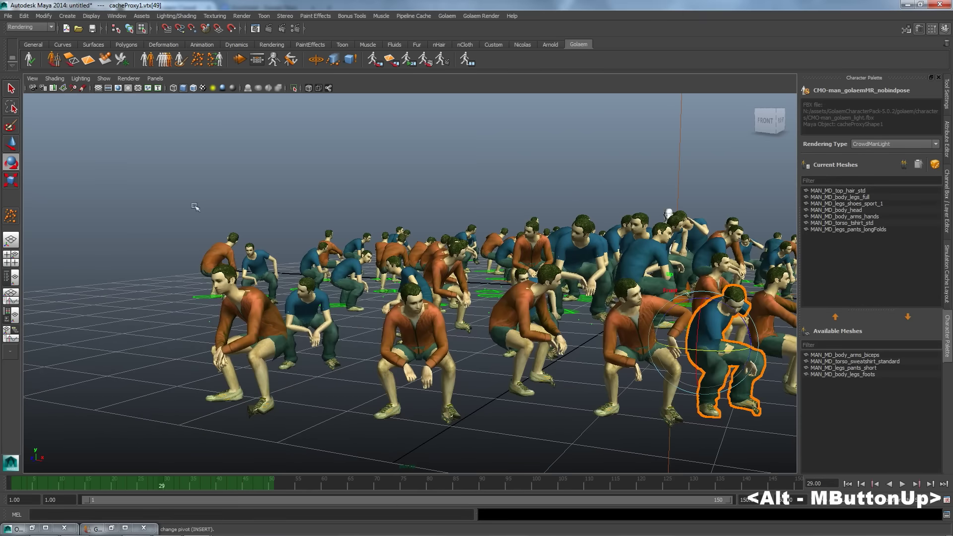
{"action": "left_click_drag", "start_coordinate": [192, 202], "coordinate": [480, 400]}
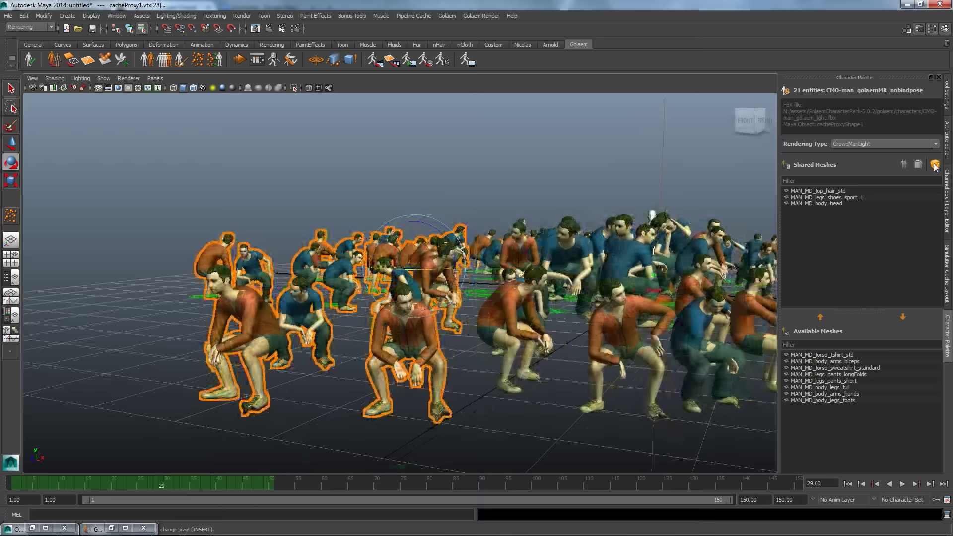
{"action": "left_click", "coordinate": [935, 166]}
{"action": "left_click", "coordinate": [935, 166]}
{"action": "left_click", "coordinate": [935, 166]}
{"action": "left_click", "coordinate": [935, 166]}
{"action": "left_click", "coordinate": [935, 166]}
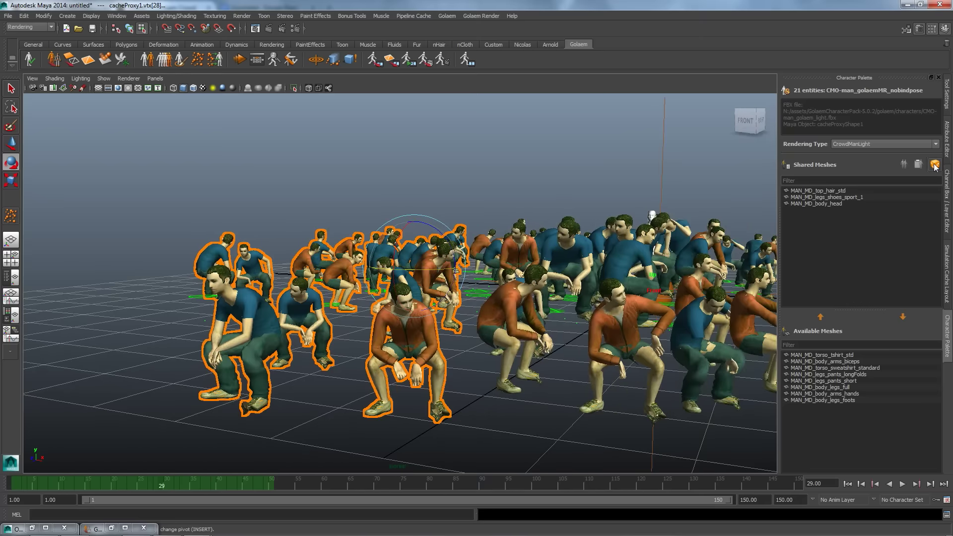
{"action": "left_click", "coordinate": [935, 166]}
{"action": "left_click", "coordinate": [935, 166]}
{"action": "left_click", "coordinate": [934, 166]}
{"action": "left_click", "coordinate": [935, 166]}
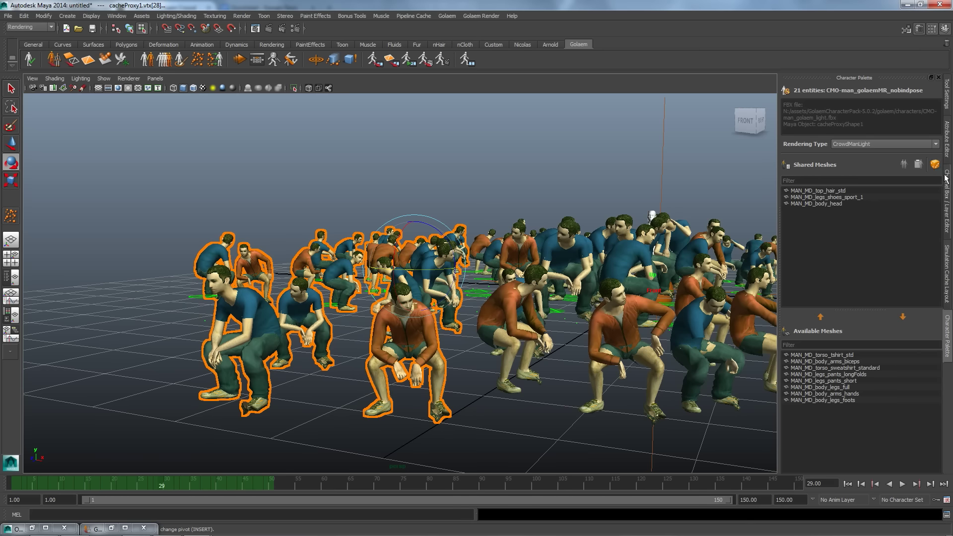
Return to the Simulation Cache Layout and render the current frame with the whole edited crowd in view
{"action": "left_click", "coordinate": [947, 278]}
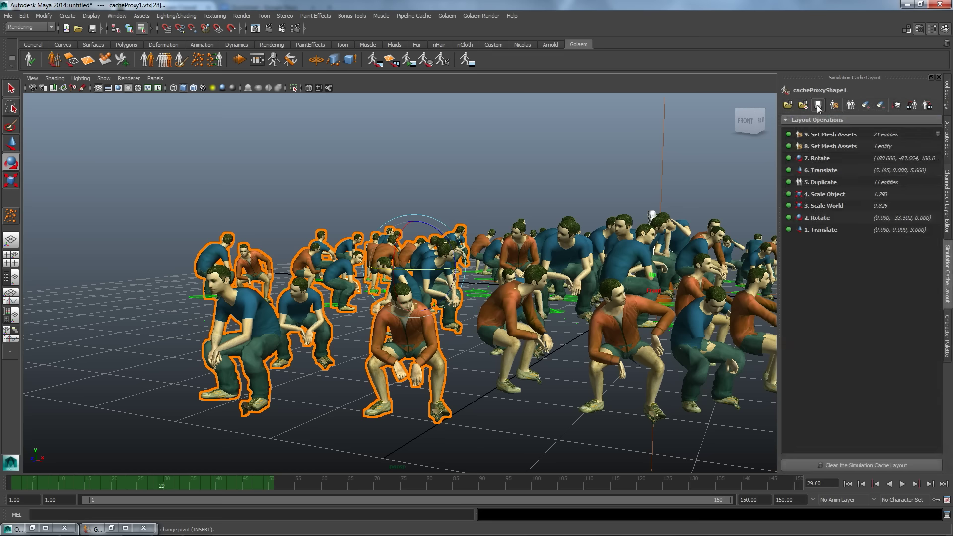
{"action": "right_click_drag", "start_coordinate": [496, 278], "coordinate": [487, 273], "text": "alt"}
{"action": "left_click_drag", "start_coordinate": [486, 272], "coordinate": [493, 273], "text": "alt"}
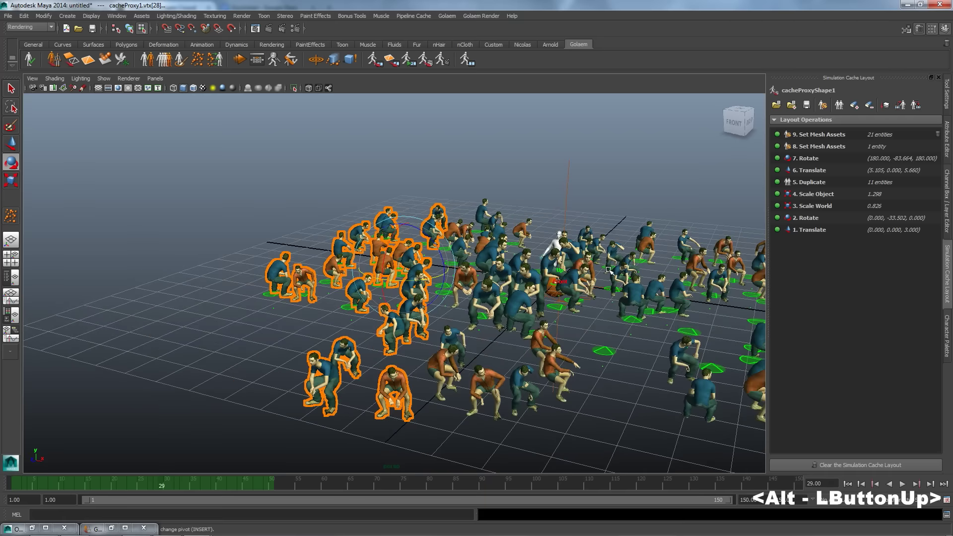
{"action": "middle_click_drag", "start_coordinate": [492, 273], "coordinate": [342, 268], "text": "alt"}
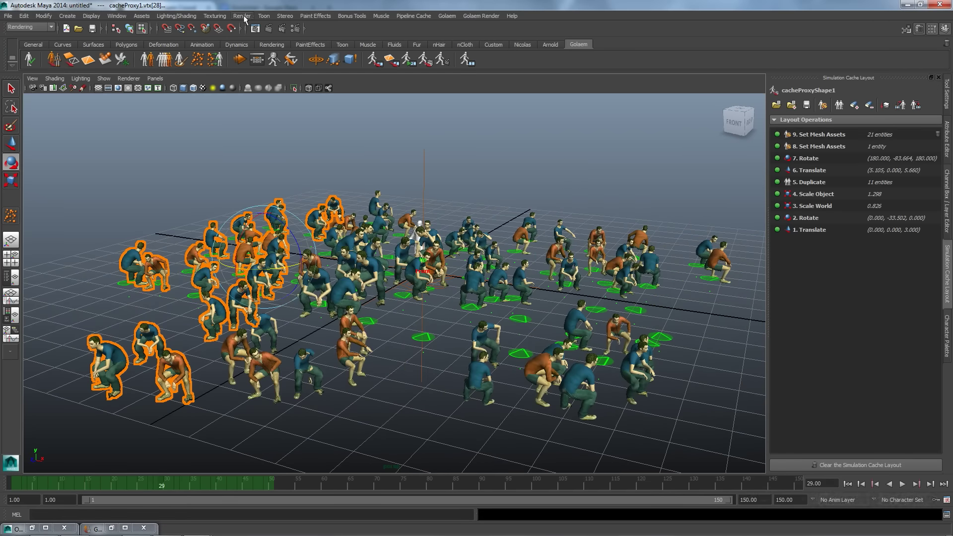
{"action": "left_click", "coordinate": [268, 28]}
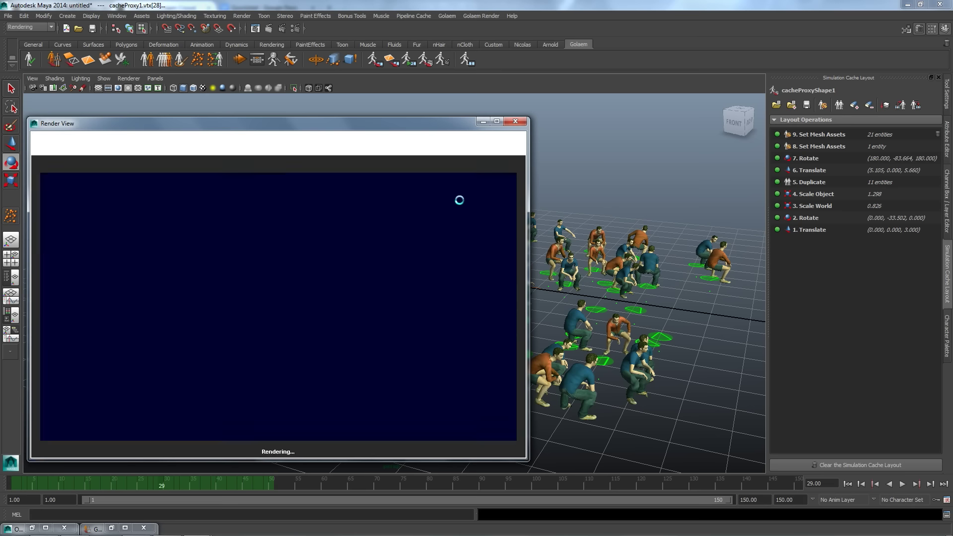